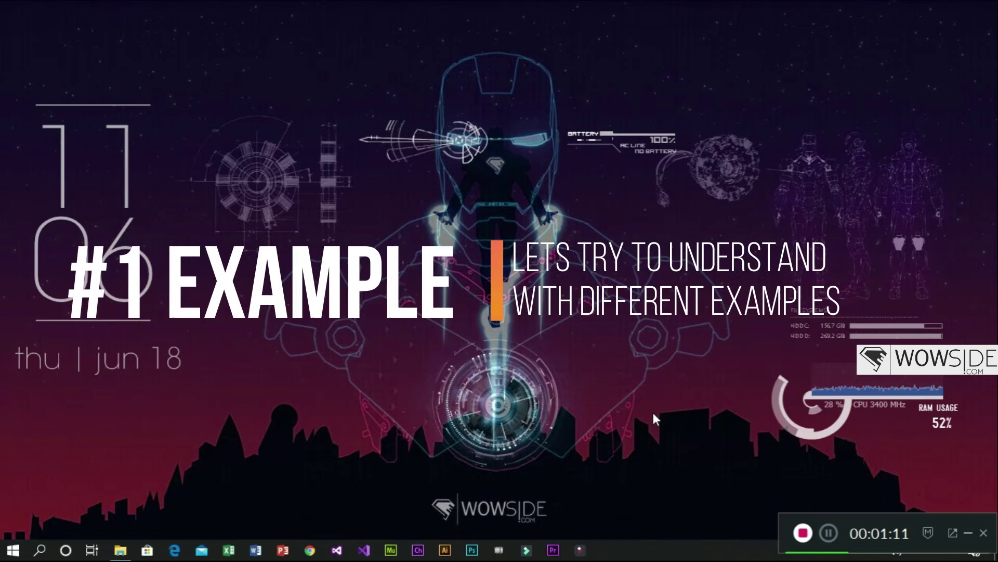
Open All Employee Data.xls from the Vlookup folder and check the extent of the Emp ID column.
left_click(121, 550)
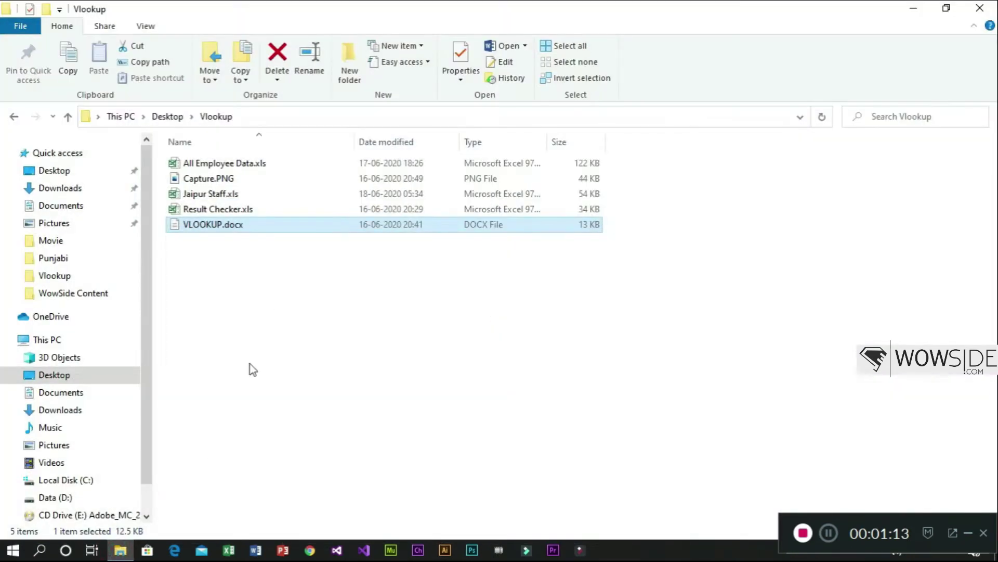
double_click(196, 163)
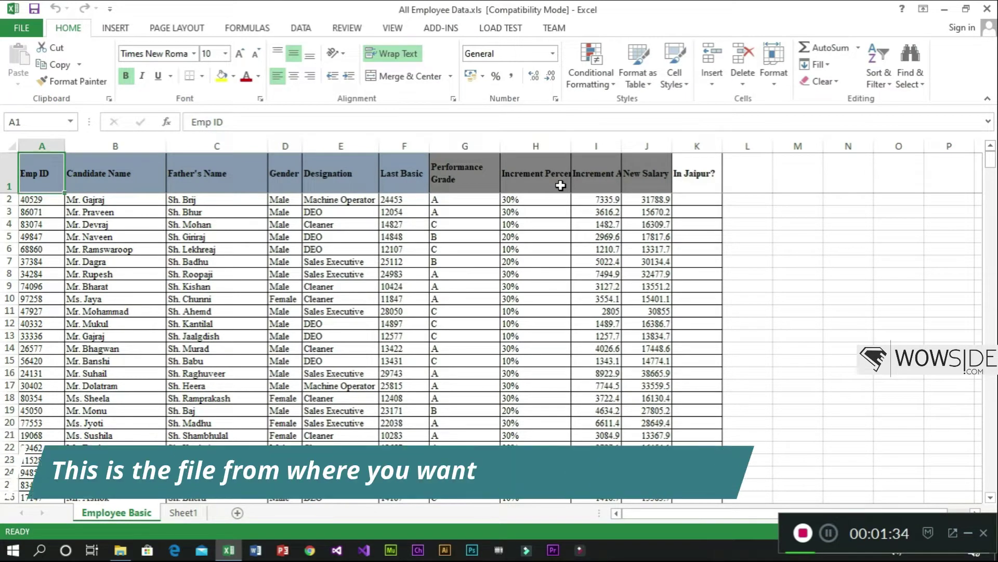
key("Down")
key("ctrl+shift+Down")
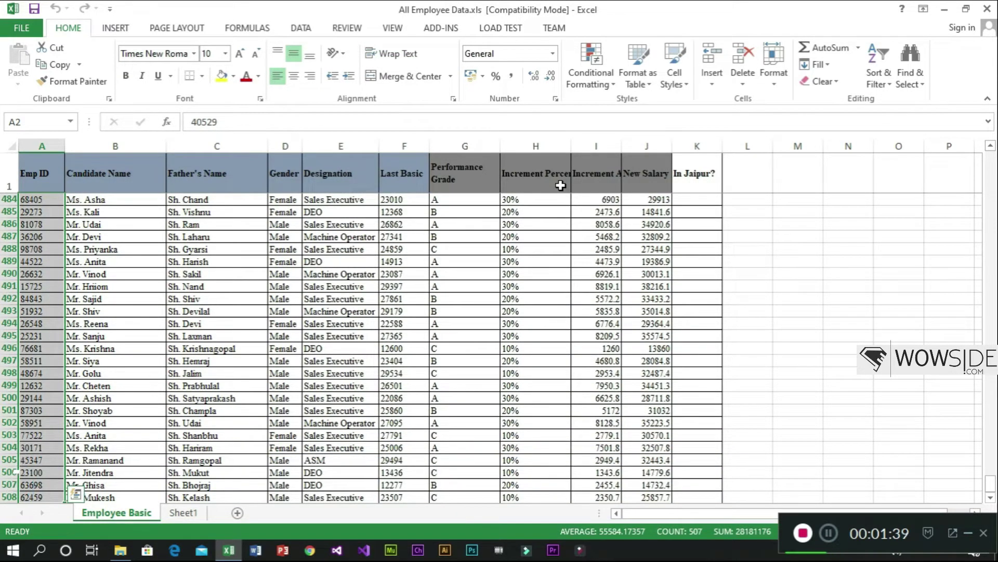
key("ctrl+Home")
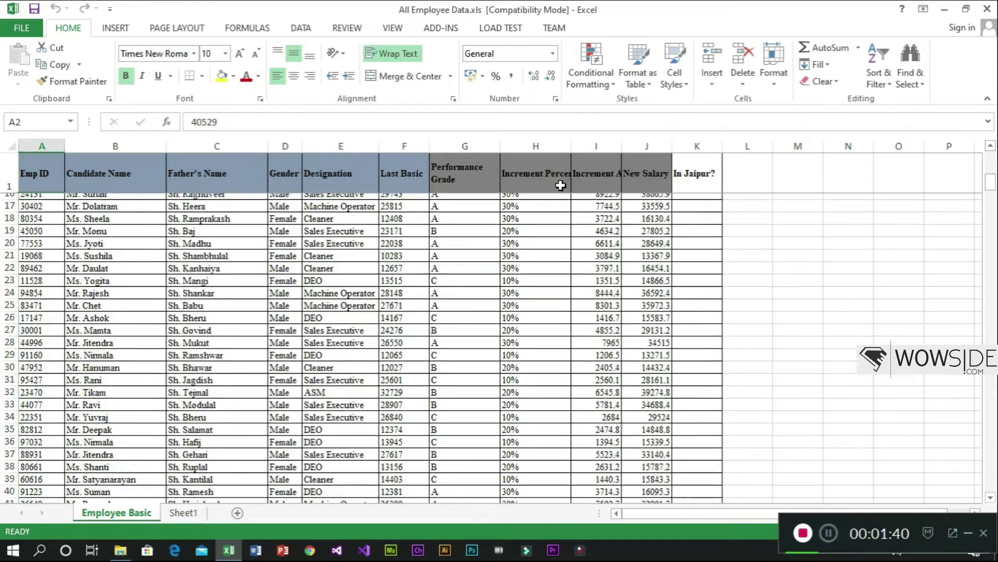
Review the header row of the employee sheet from Emp ID through Increment Amount.
key("Right")
key("Right")
key("Right")
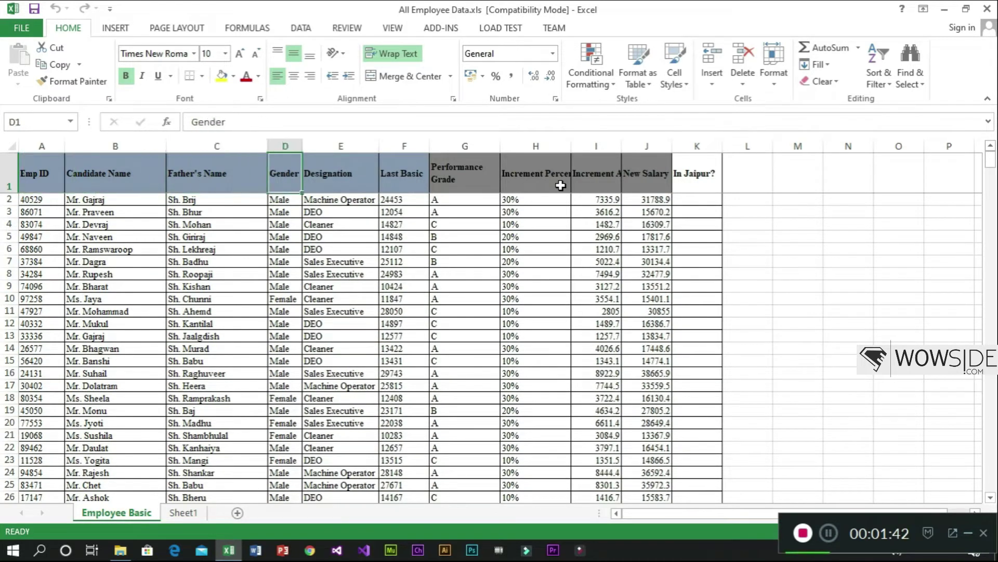
key("Left")
key("Left")
key("Left")
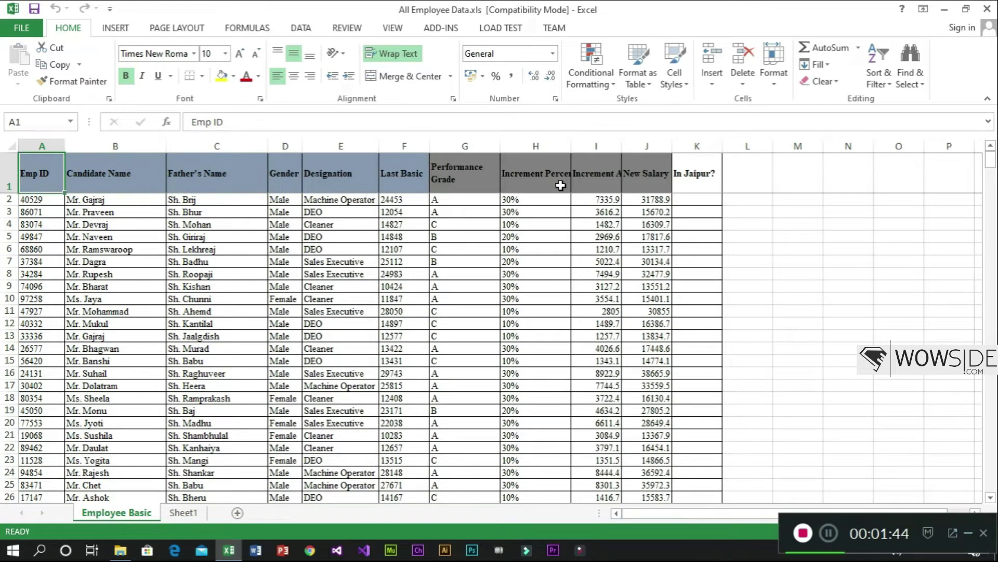
key("Right")
key("Right")
key("Right")
key("Right")
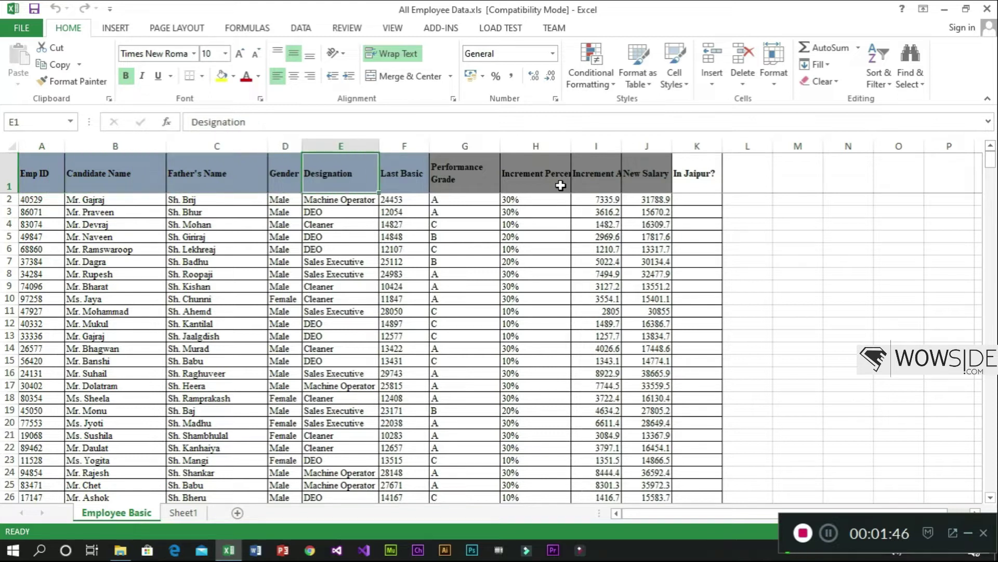
key("Right")
key("Right")
key("Right")
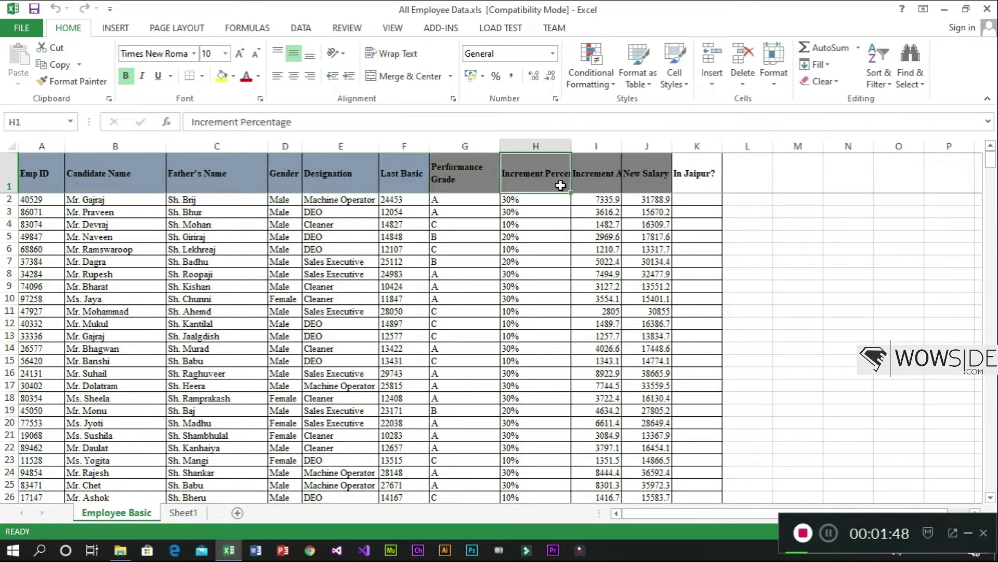
key("Right")
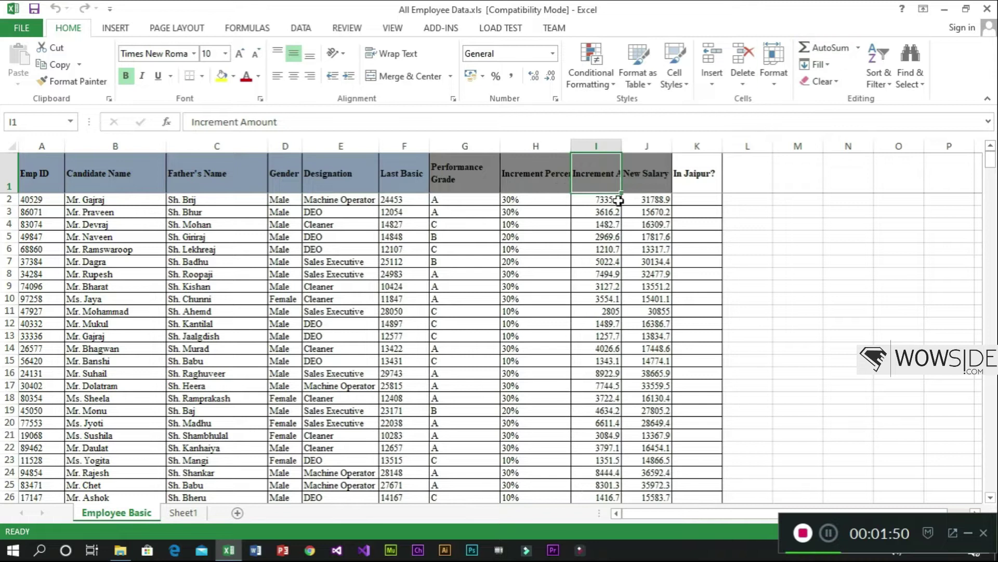
Autofit the widths of the Increment Amount and Increment Percentage columns.
double_click(625, 147)
left_click(736, 177)
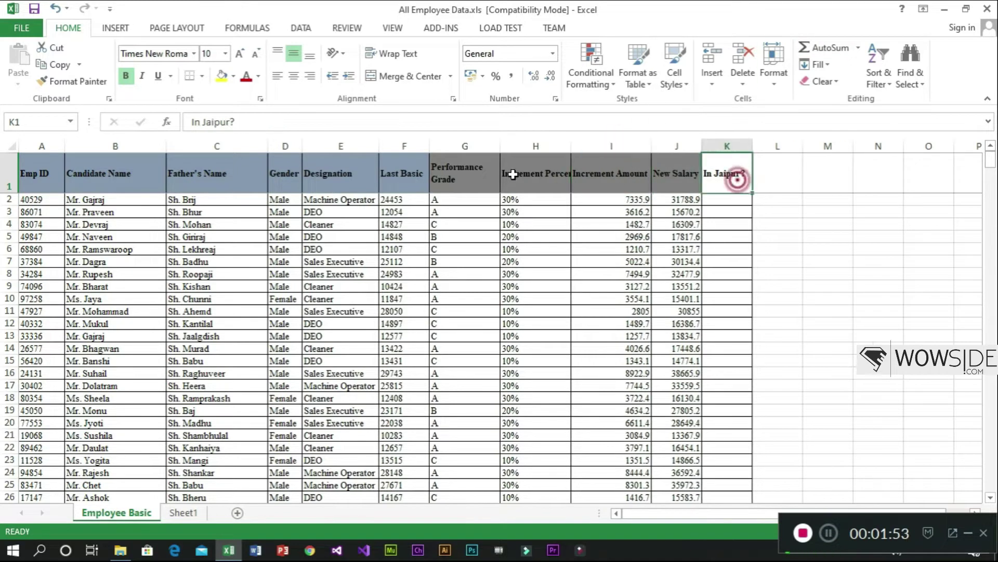
left_click(528, 168)
double_click(571, 145)
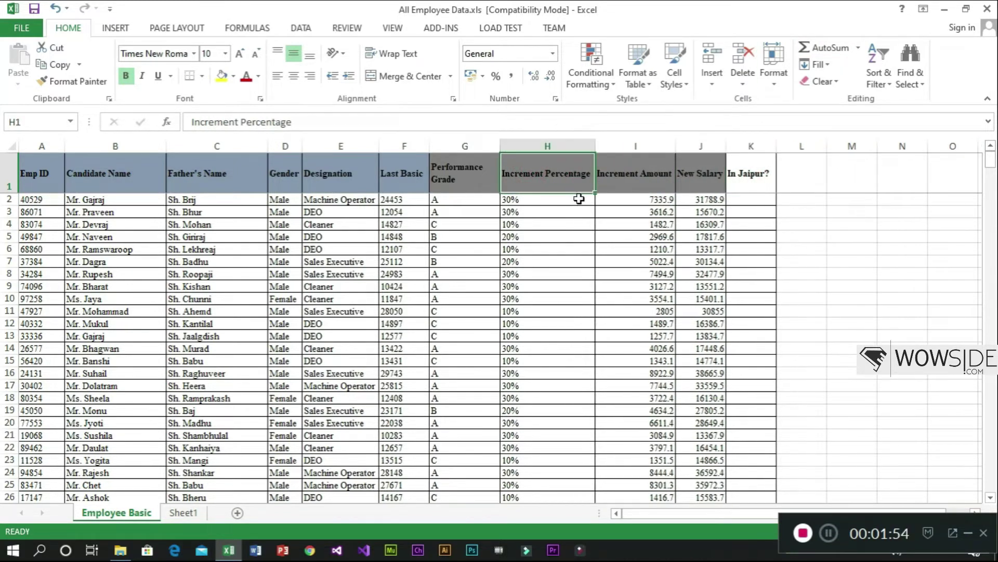
Minimize the employee workbook and open Jaipur Staff.xls from the Vlookup folder.
left_click(945, 10)
left_click(310, 241)
double_click(223, 193)
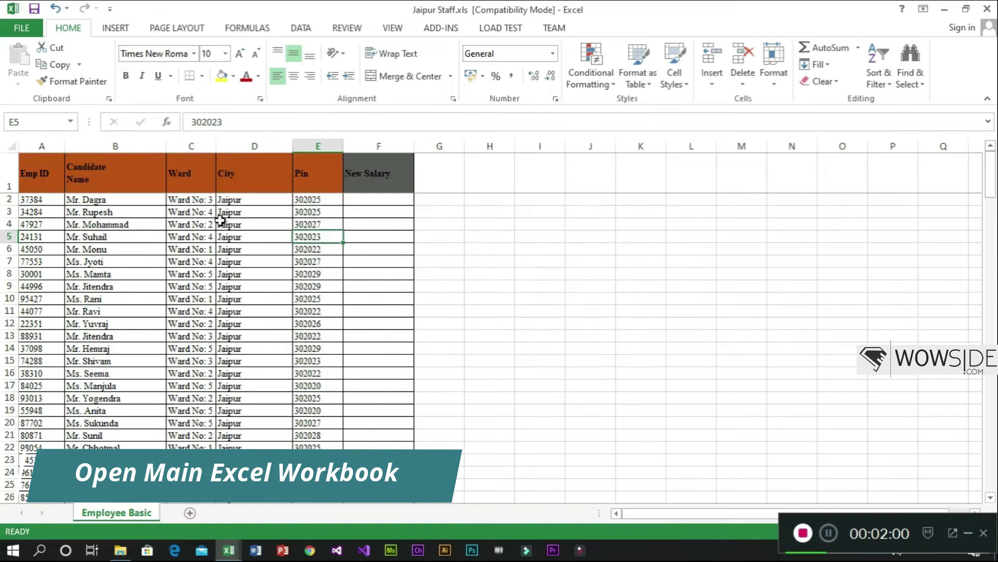
left_click(178, 214)
left_click(133, 197)
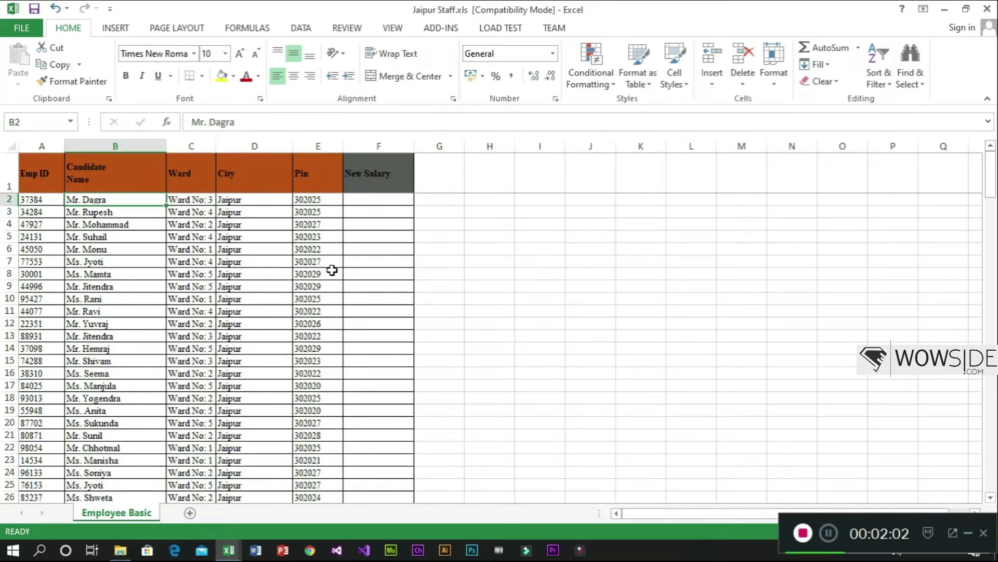
Compare the column headings of All Employee Data.xls and Jaipur Staff.xls, including the empty New Salary column.
key("alt+Tab")
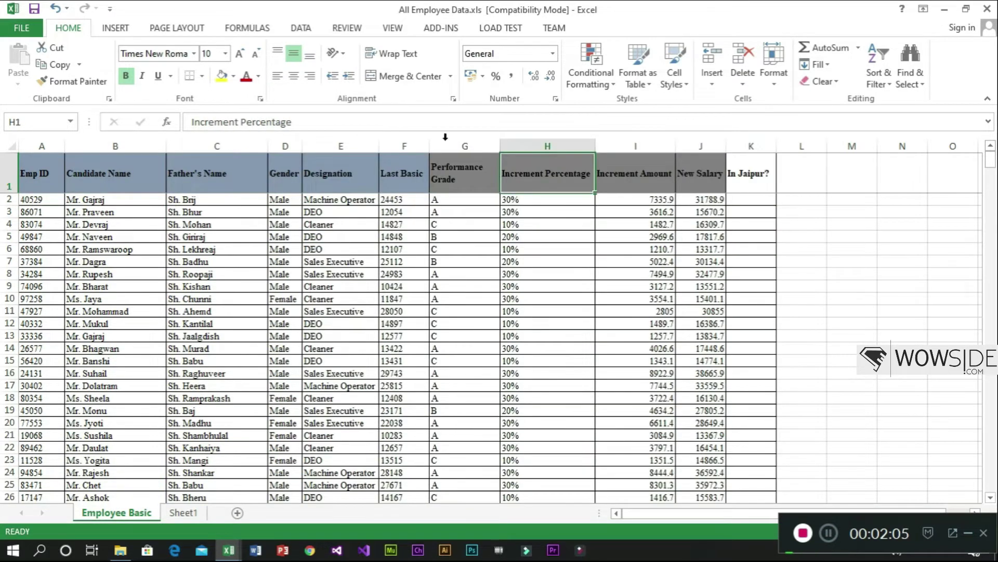
left_click(426, 198)
left_click(457, 186)
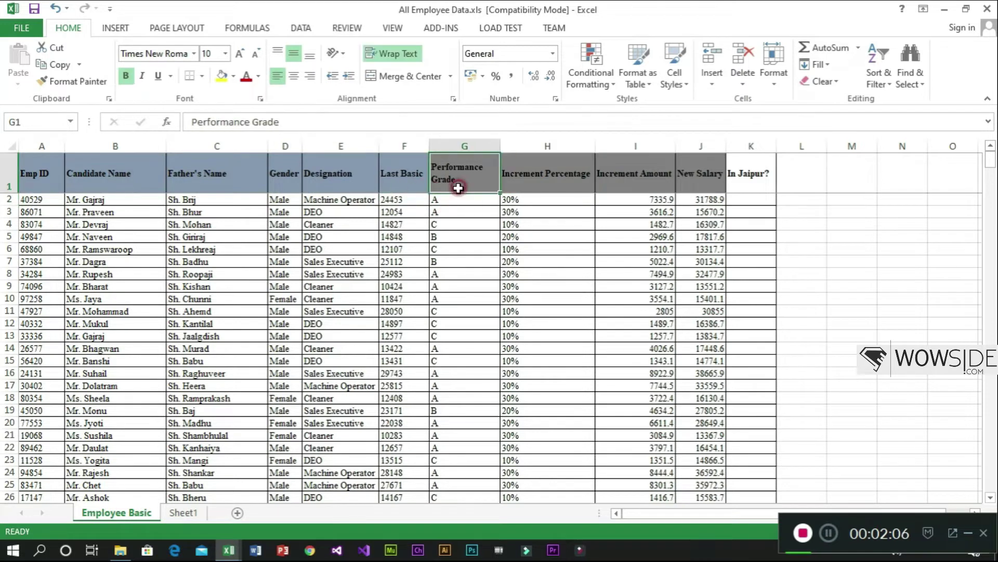
key("alt+Tab")
left_click(201, 174)
left_click(257, 176)
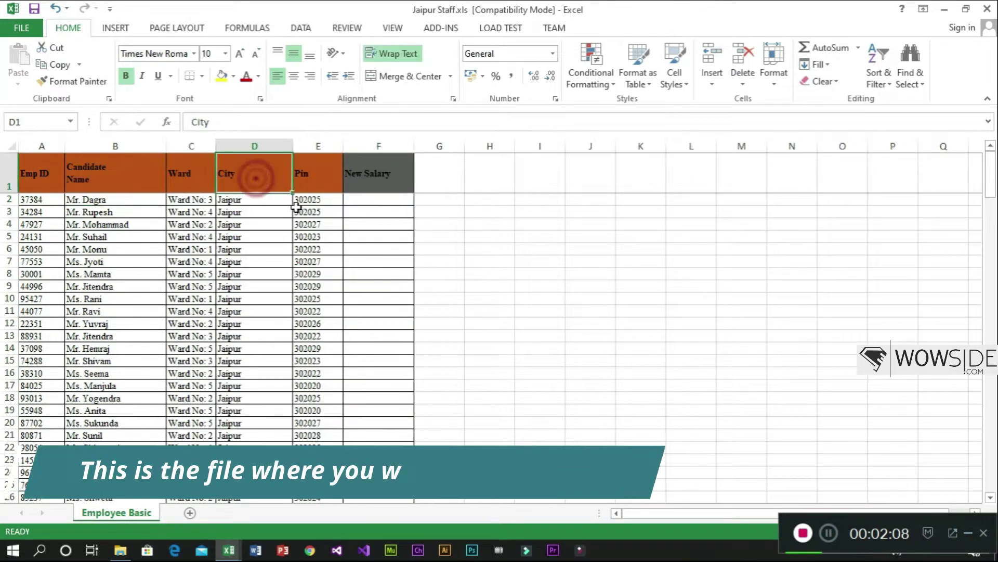
left_click(315, 198)
left_click(390, 180)
left_click(388, 203)
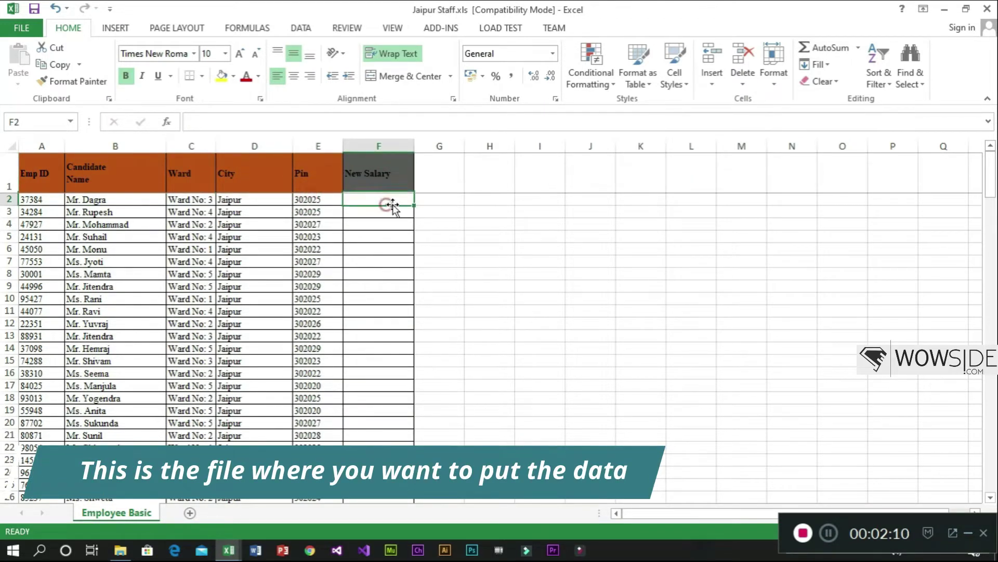
Compare the record counts of the City column in Jaipur Staff.xls and the Candidate Name column in All Employee Data.xls.
key("Left")
key("Left")
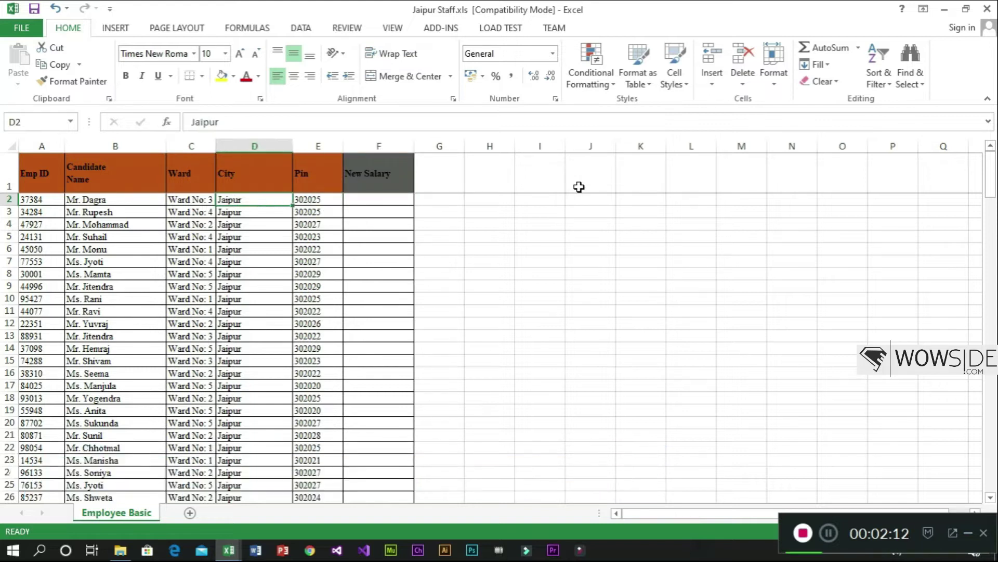
key("ctrl+shift+Down")
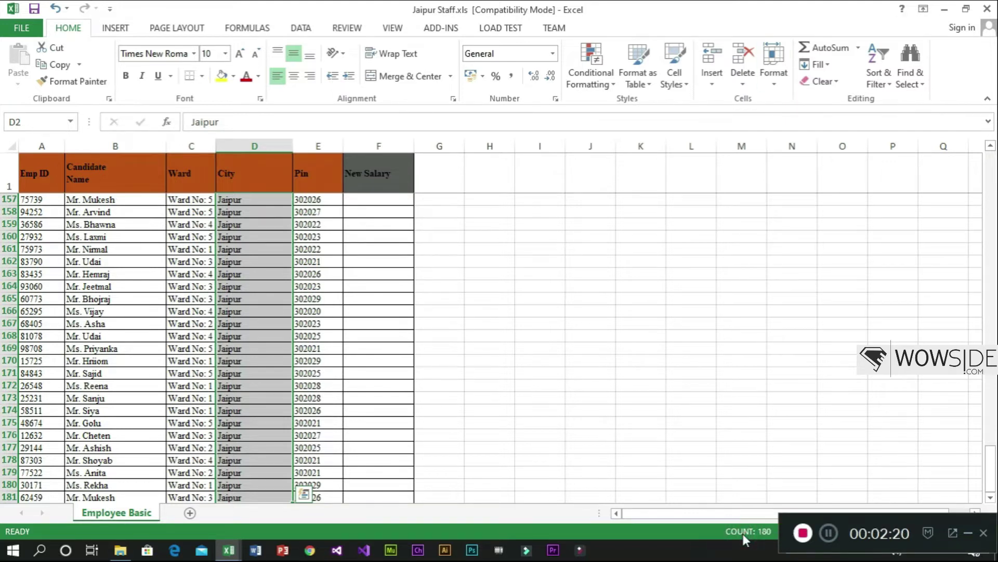
key("alt+Tab")
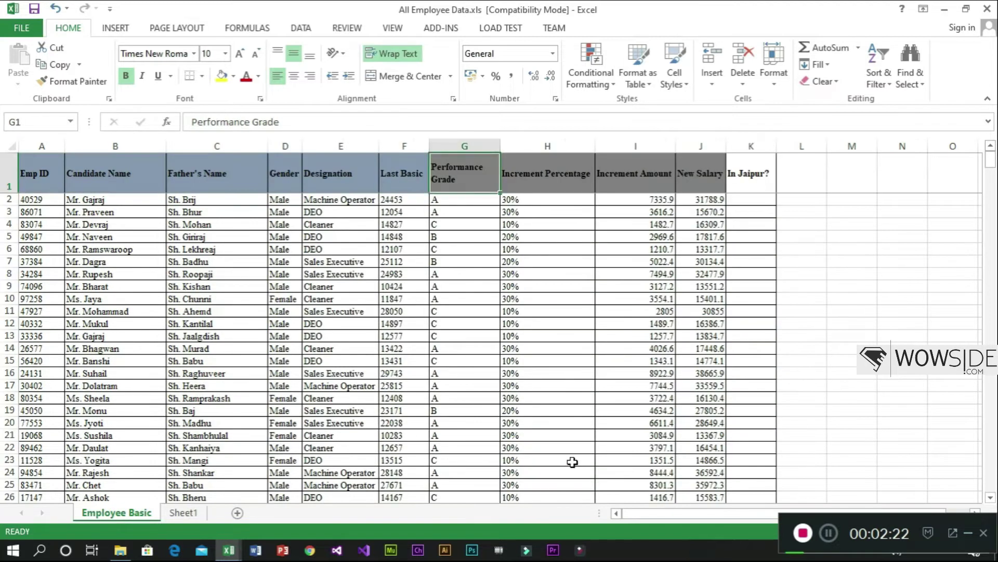
left_click(133, 199)
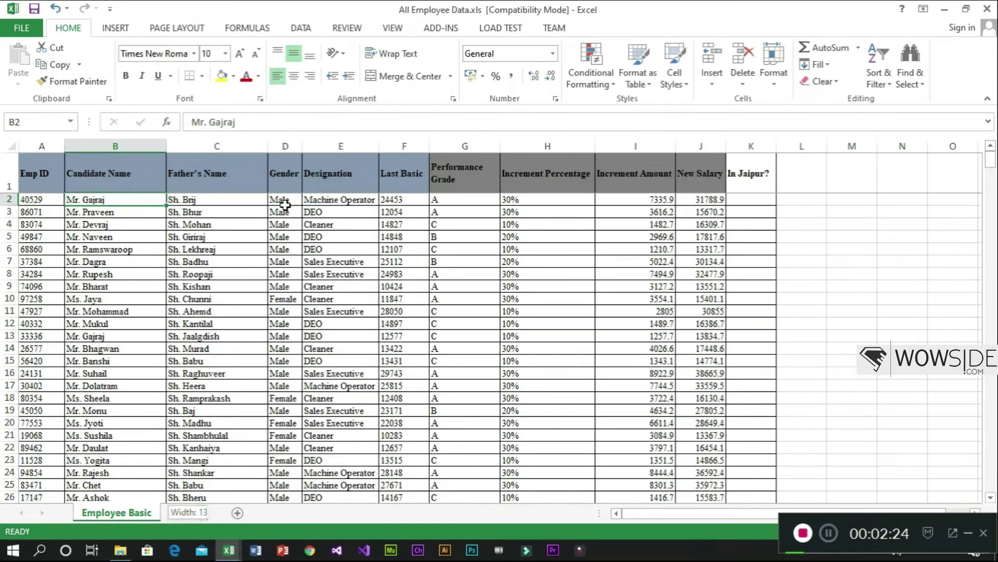
key("ctrl+shift+Down")
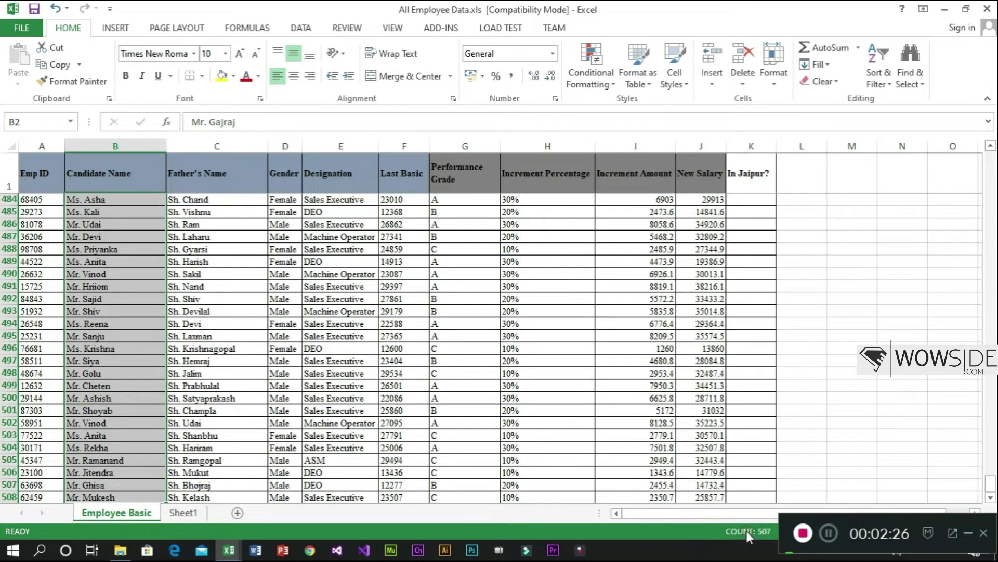
left_click(143, 283)
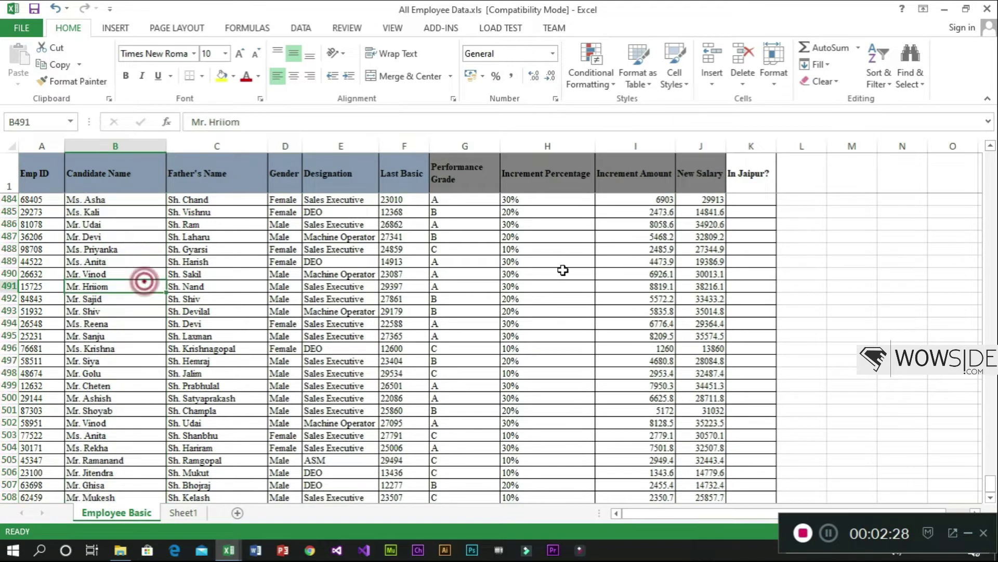
key("ctrl+Up")
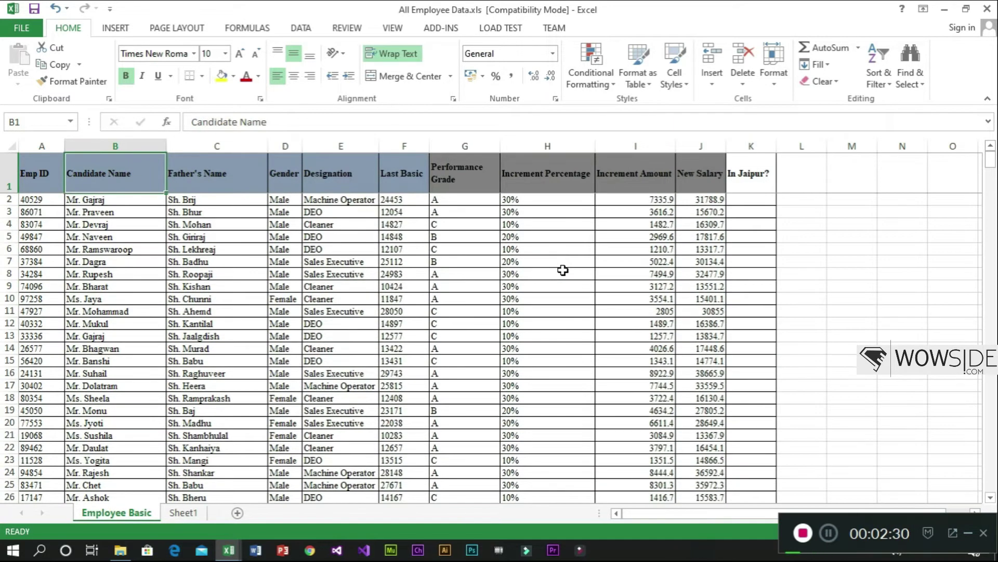
key("ctrl+Tab")
left_click(282, 223)
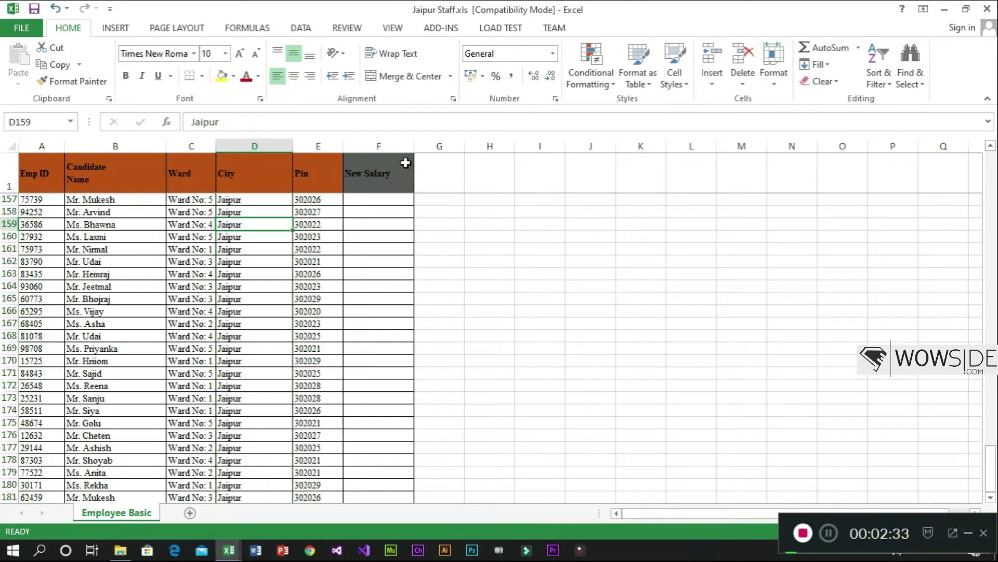
key("ctrl+Up")
key("ctrl+shift+Down")
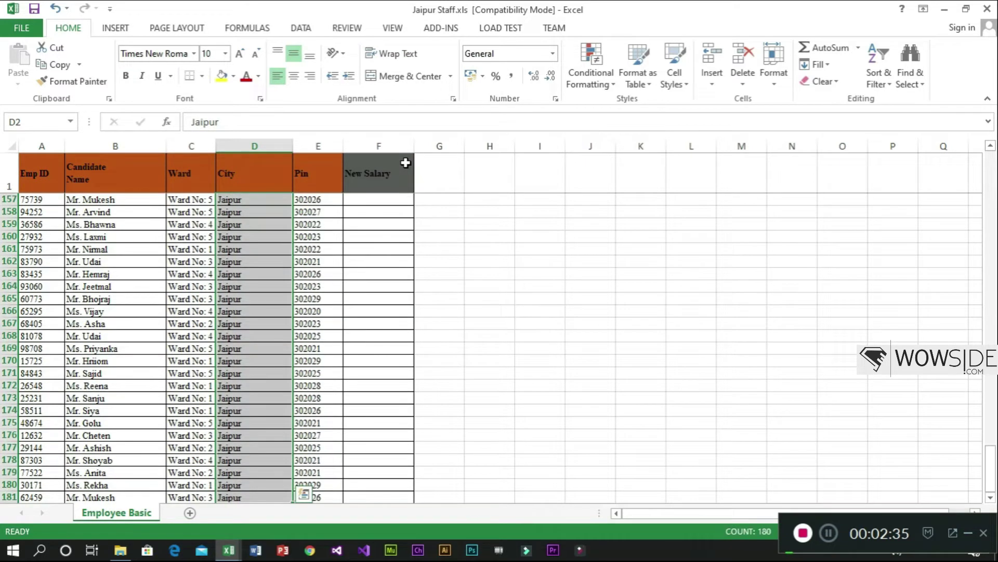
Locate the New Salary column in All Employee Data.xls and return to the empty New Salary cell F2 in Jaipur Staff.xls.
key("Up")
key("Right")
key("Right")
key("Down")
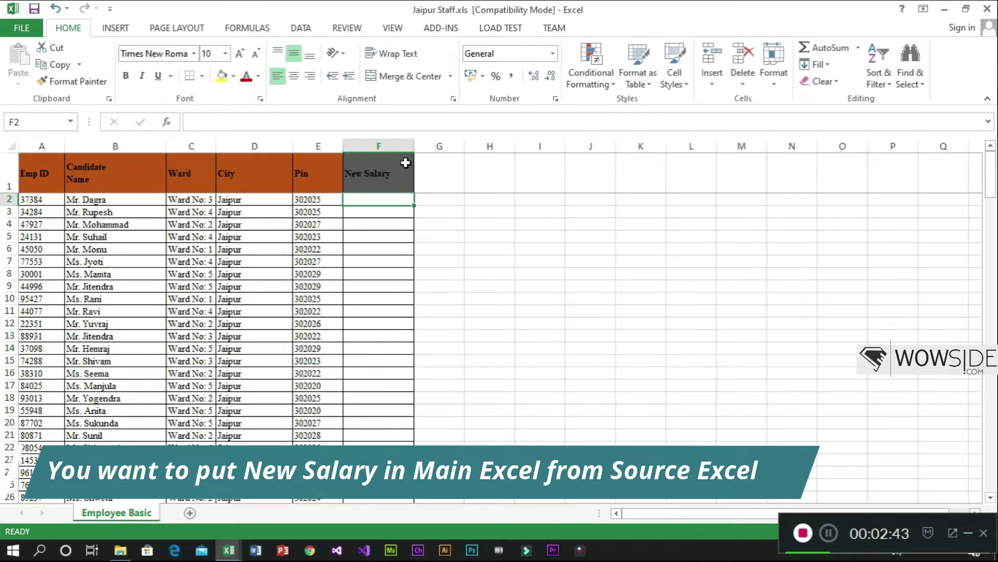
key("ctrl+Tab")
key("Right")
key("Right")
key("Right")
key("Right")
key("Right")
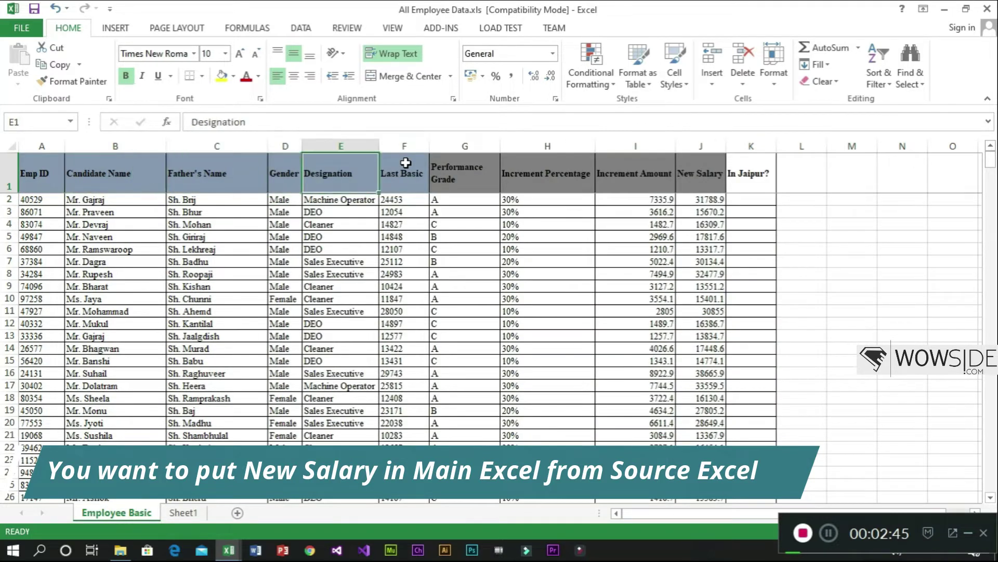
key("Right")
key("Right")
key("Right")
key("Right")
key("Left")
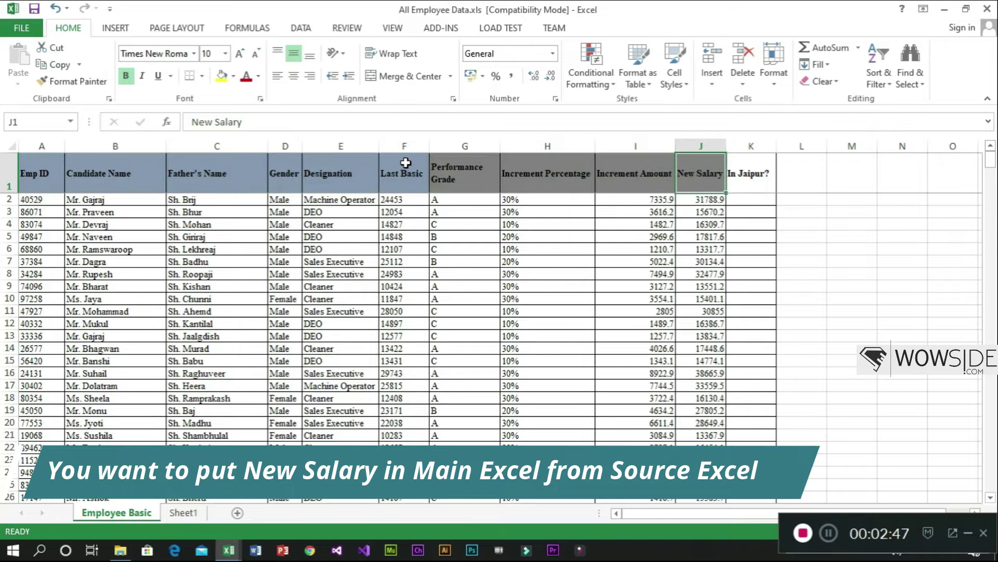
key("Down")
key("ctrl+Tab")
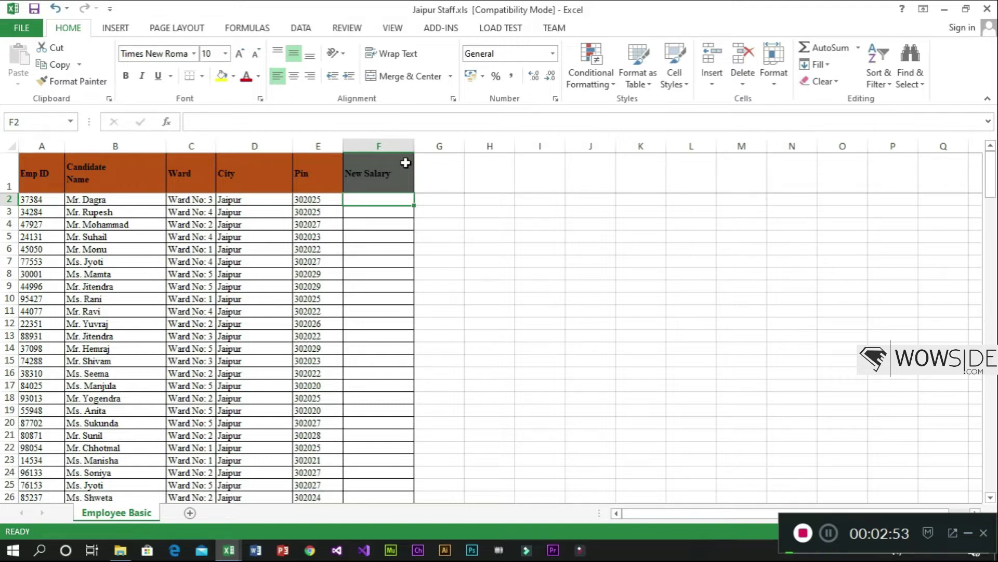
Start a VLOOKUP formula in New Salary cell F2 with the Emp ID in A2 as the lookup value.
type("=")
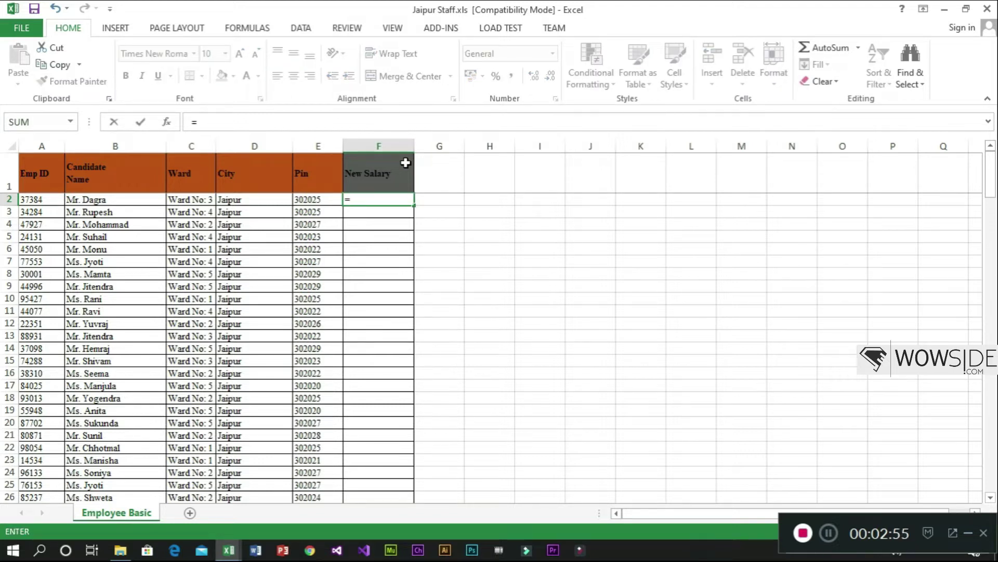
type("vlo")
key("Tab")
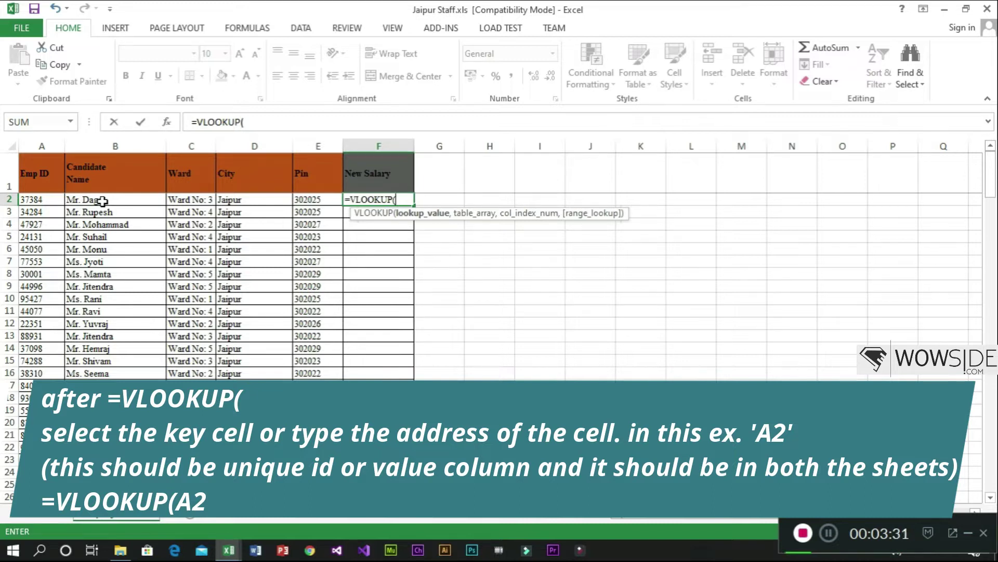
left_click(38, 200)
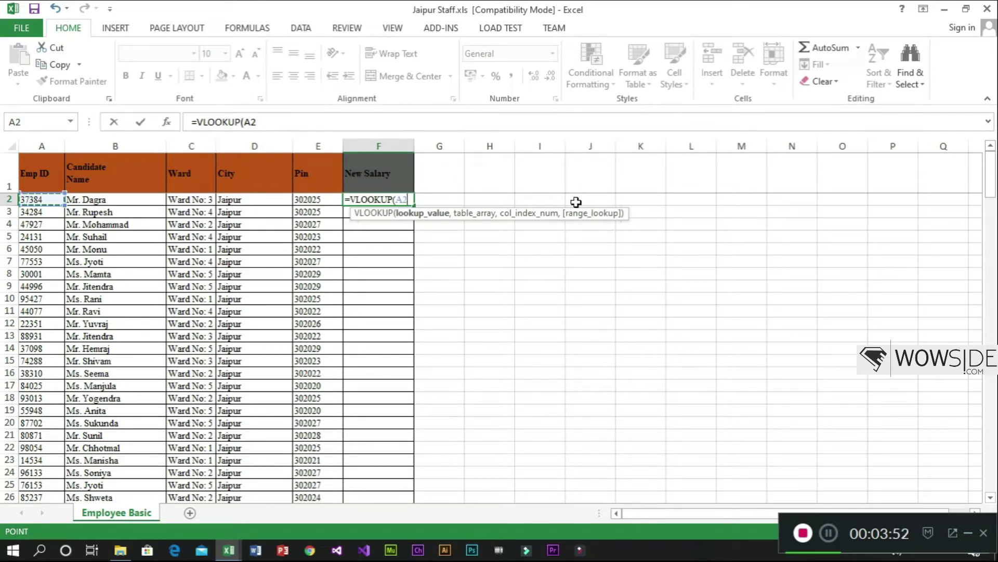
type(",")
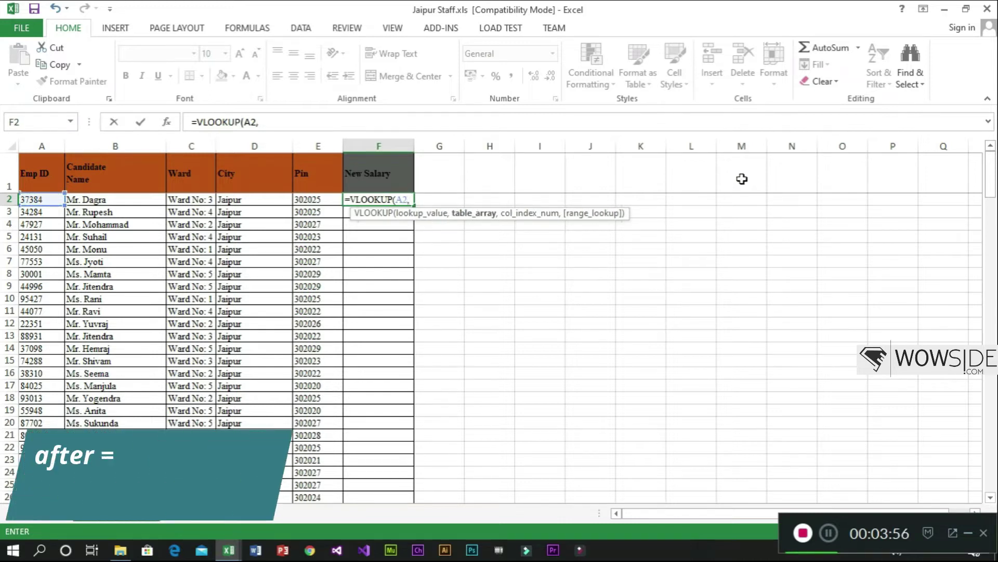
Start the table array at Emp ID cell A2 on the Employee Basic sheet of All Employee Data.xls.
key("alt+Tab")
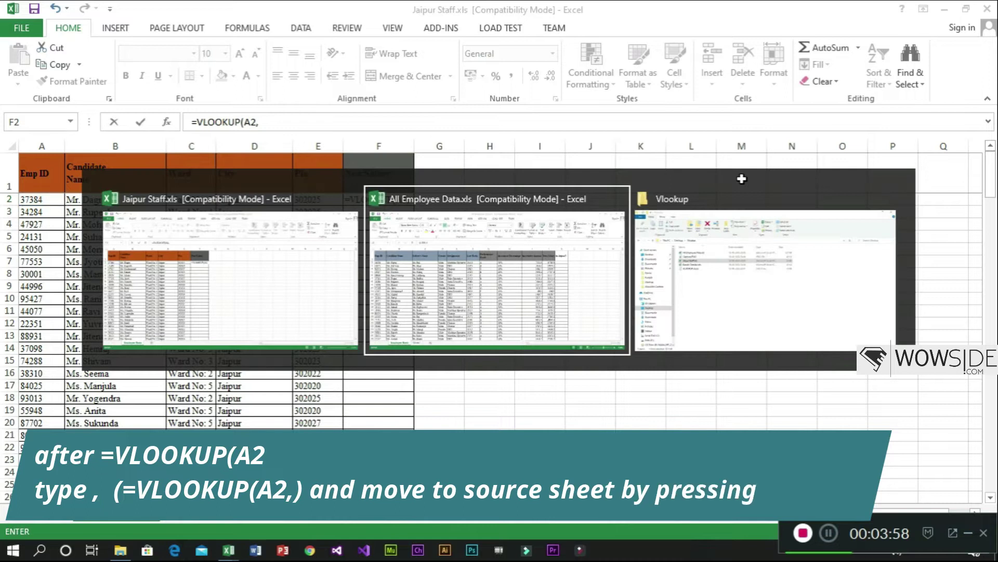
key("alt+Tab")
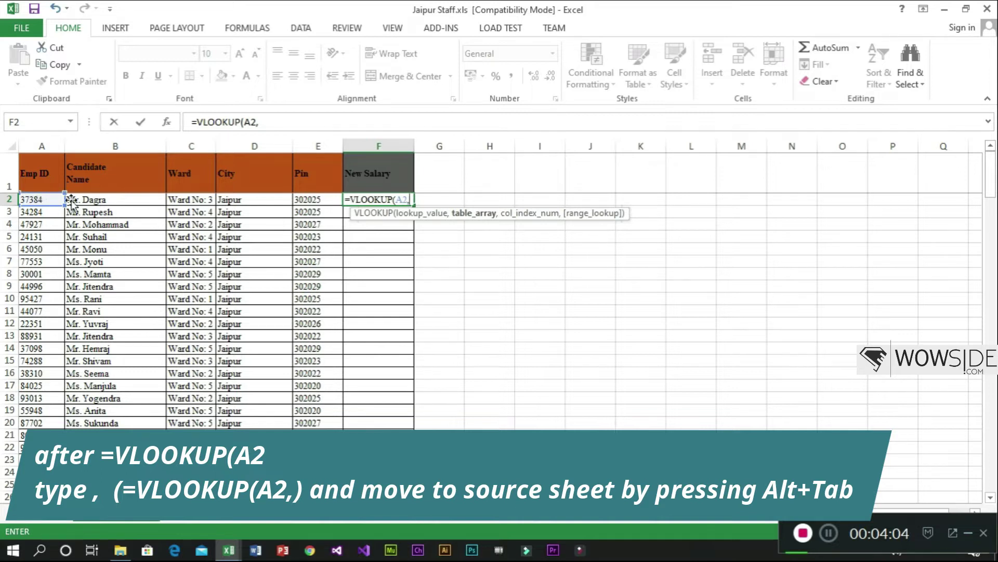
key("alt+Tab")
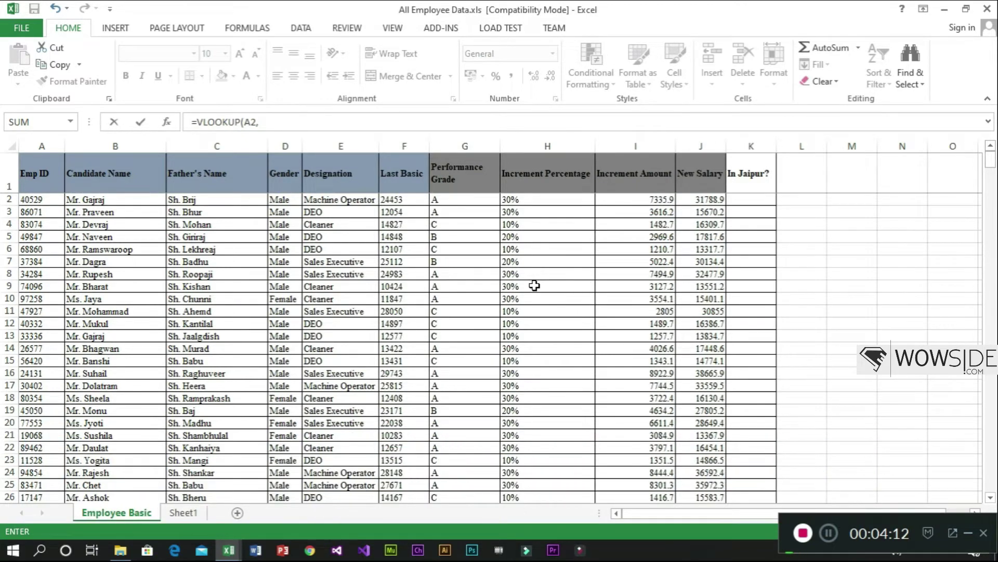
left_click(364, 188)
key("Left")
key("Left")
key("Left")
key("Left")
key("Down")
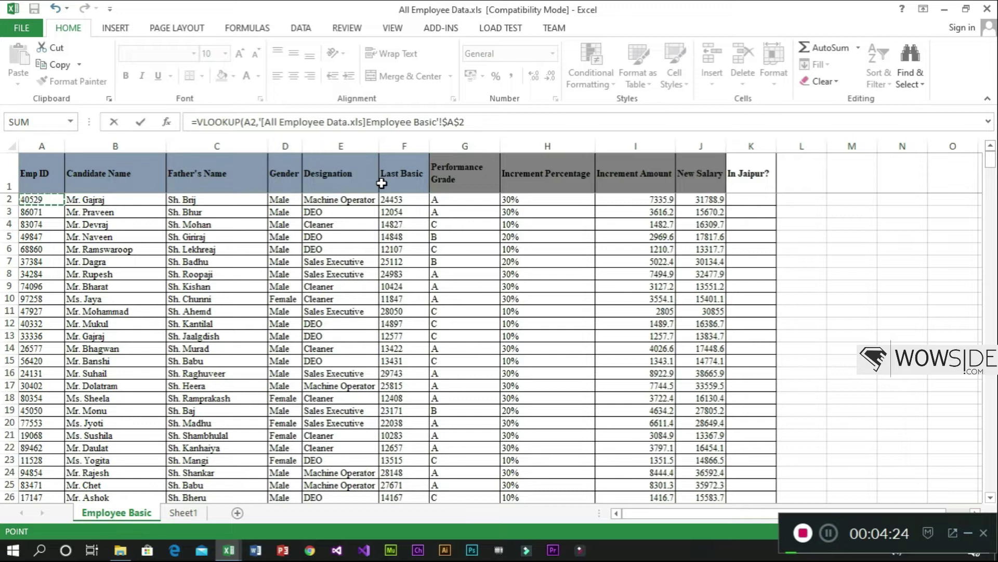
Extend the table array over columns A to J, then reset the reference to cell A1.
key("ctrl+shift+Down")
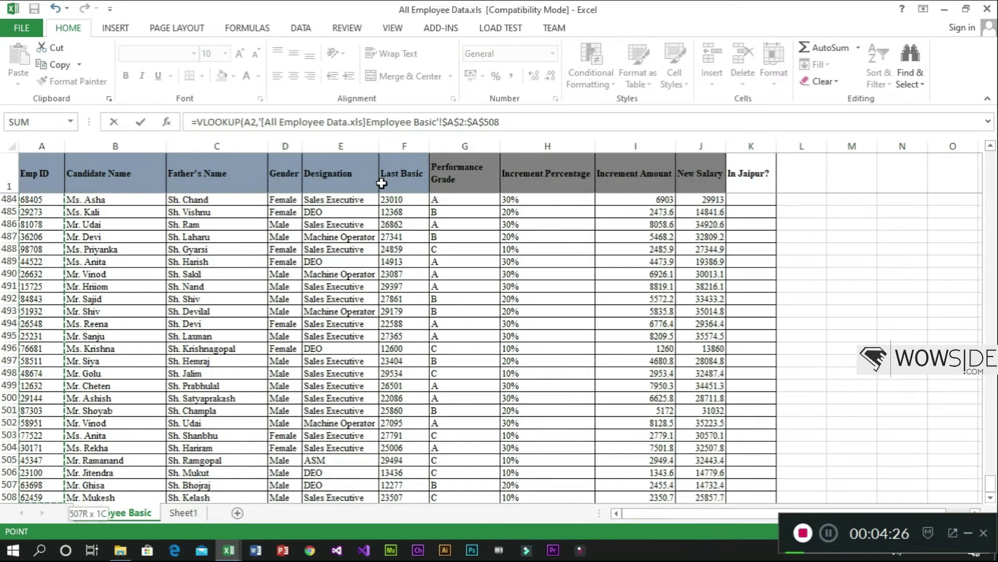
key("ctrl+space")
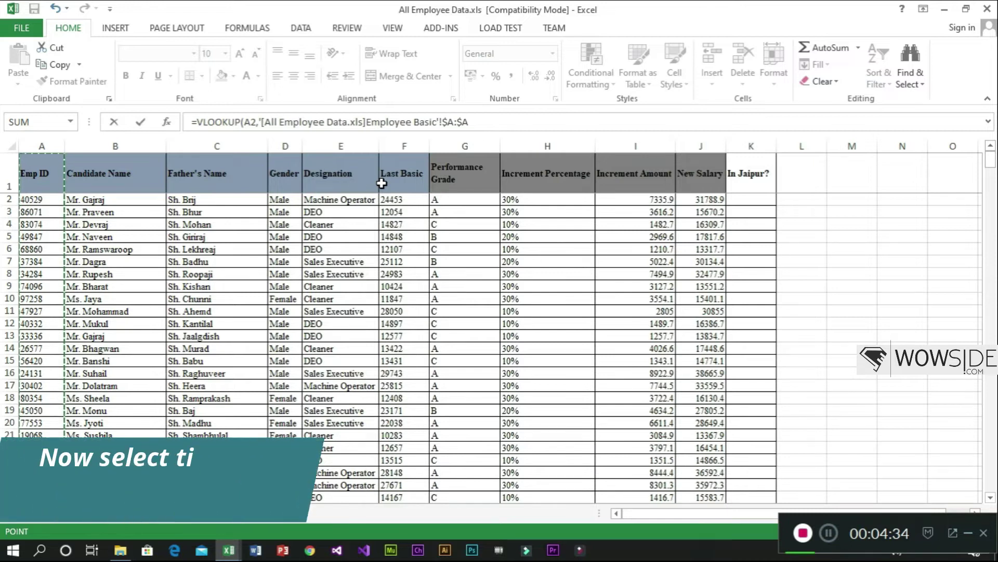
key("shift+Right")
key("shift+Right")
key("shift+Right")
key("shift+Right")
key("shift+Right")
key("shift+Right")
key("shift+Right")
key("shift+Right")
key("shift+Right")
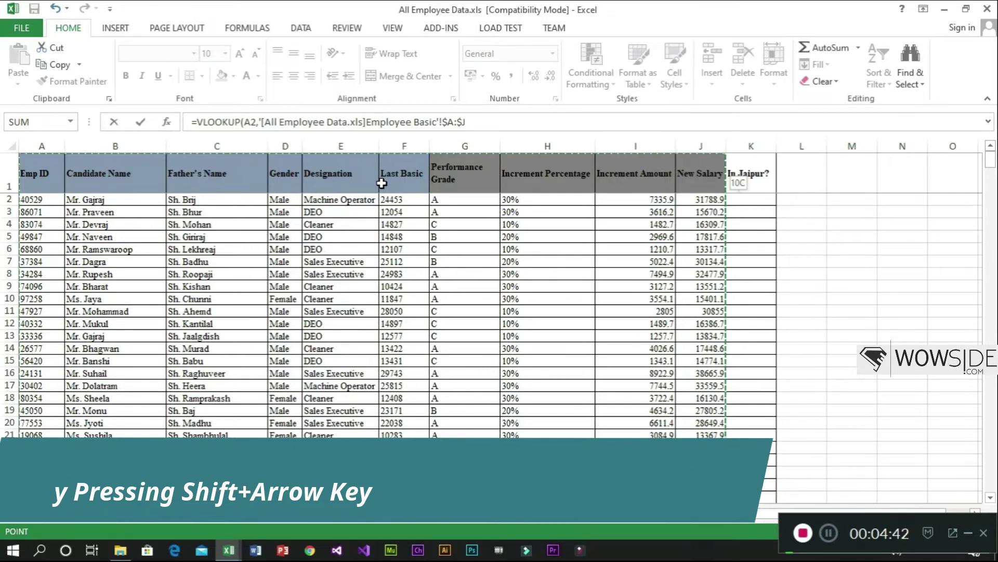
key("shift+Left")
key("shift+Right")
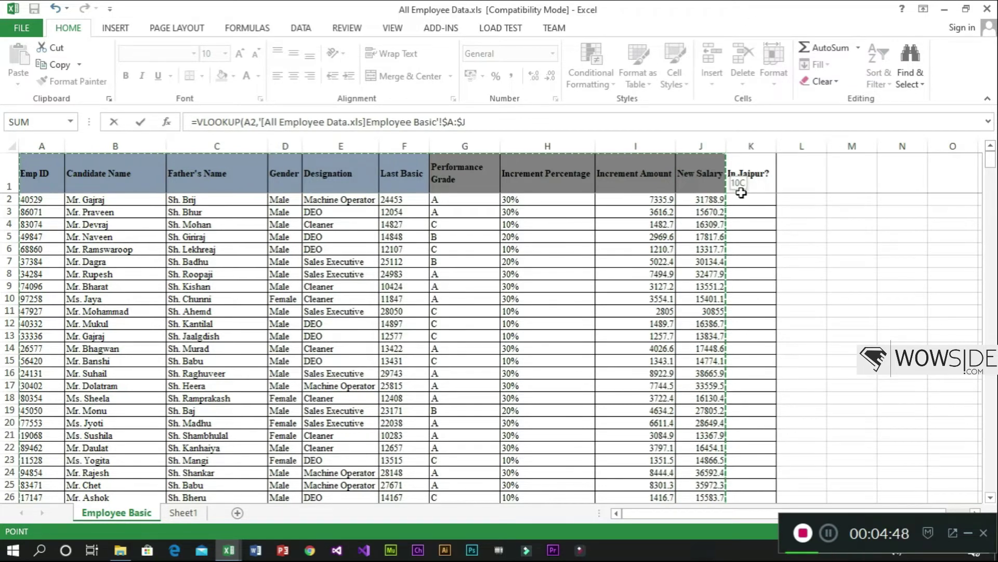
key("Left")
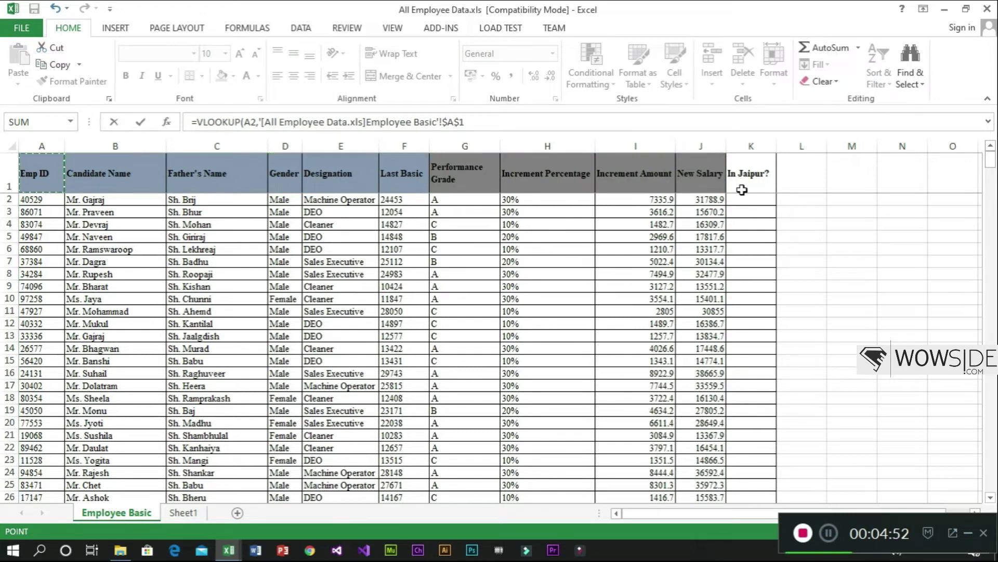
Set the table array to the full columns A to J, from Emp ID to New Salary.
key("ctrl+space")
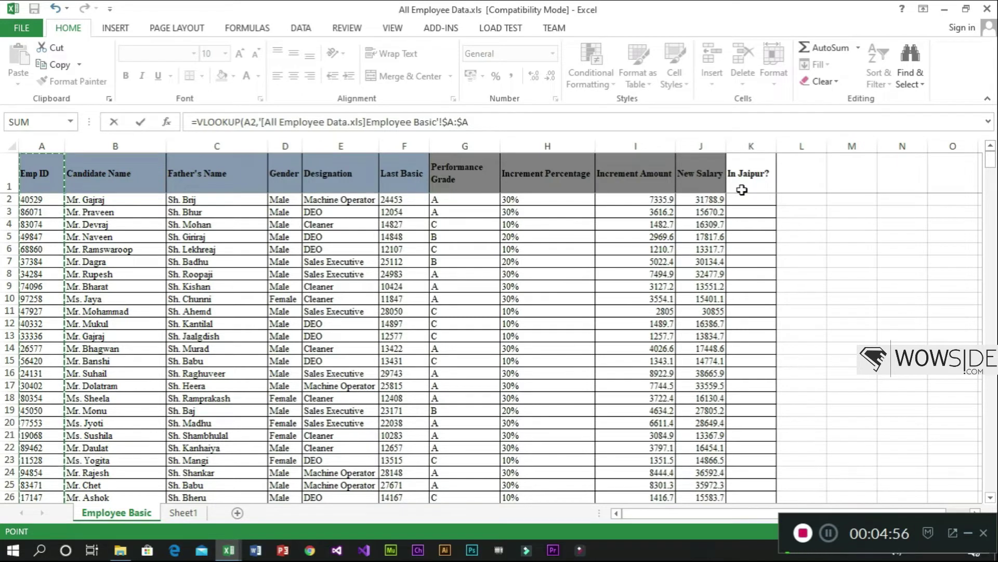
key("shift+Right")
key("shift+Right")
key("shift+Right")
key("shift+Right")
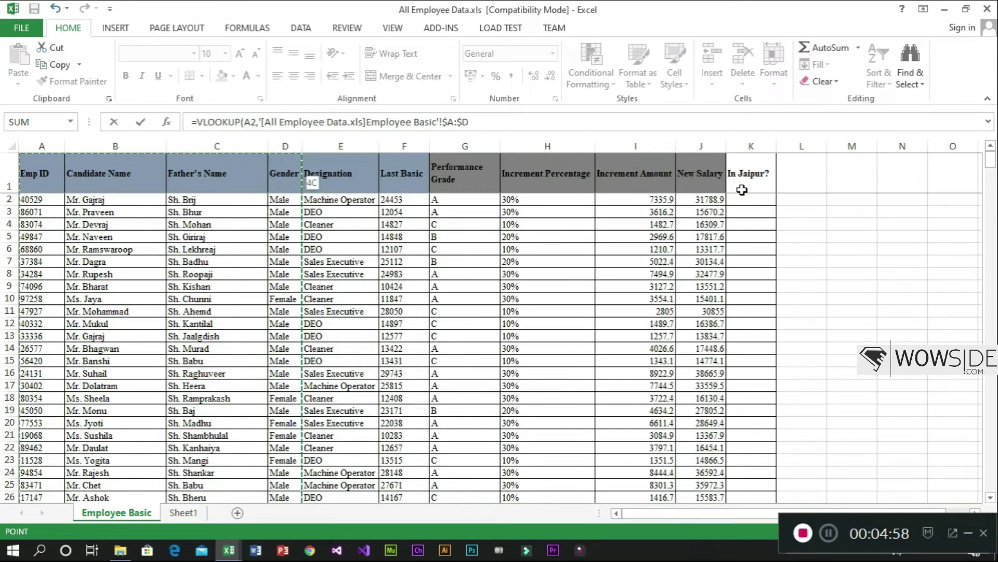
key("shift+Right")
key("shift+Right")
key("shift+Right")
key("shift+Right")
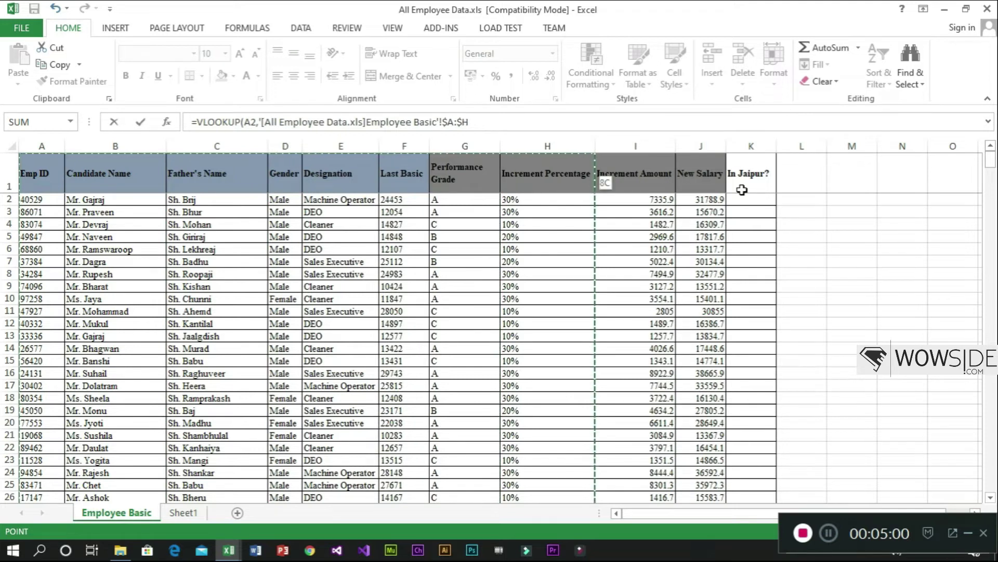
key("shift+Right")
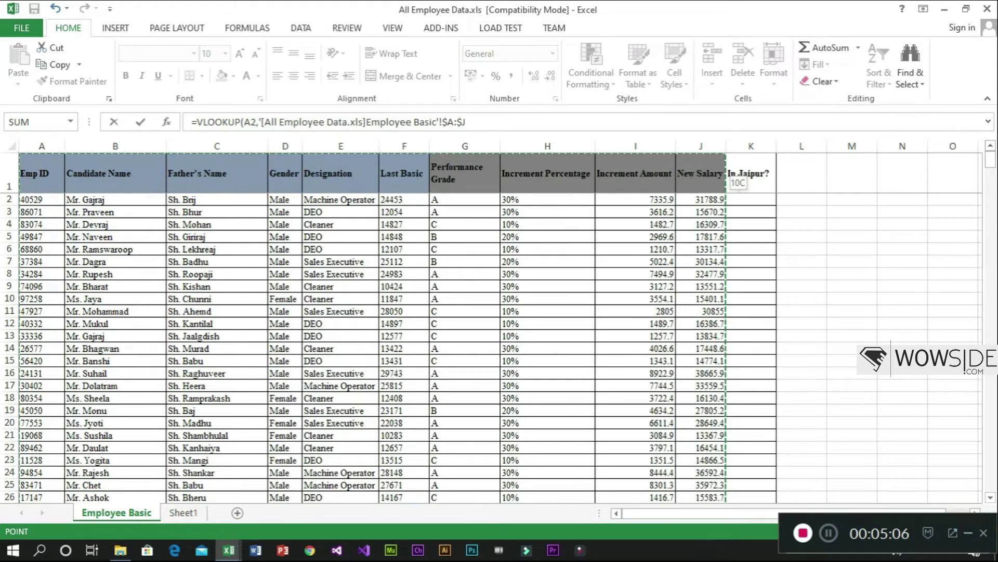
Complete the VLOOKUP formula with column index 10 and range lookup 0, and enter it in F2.
type(",")
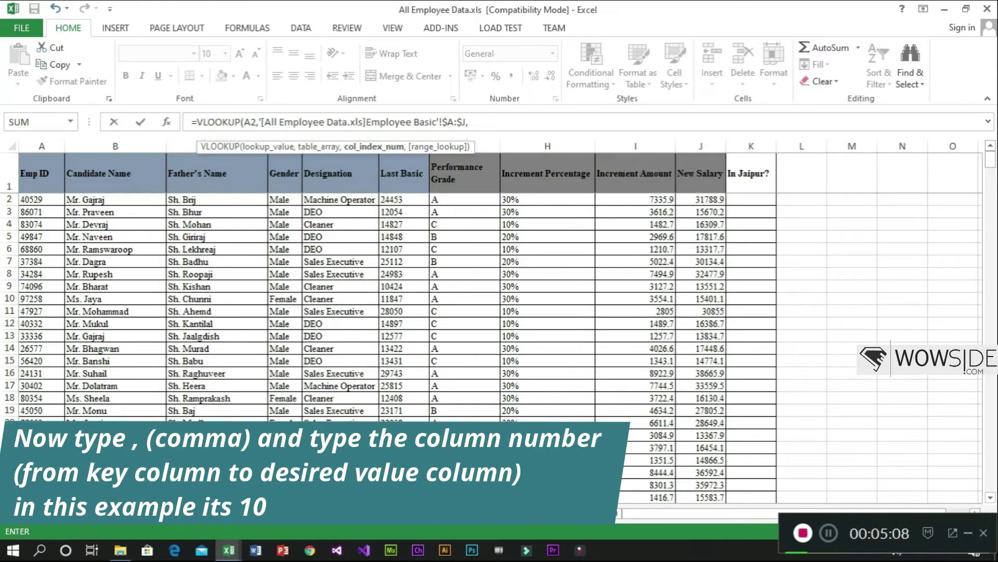
type("10,0")
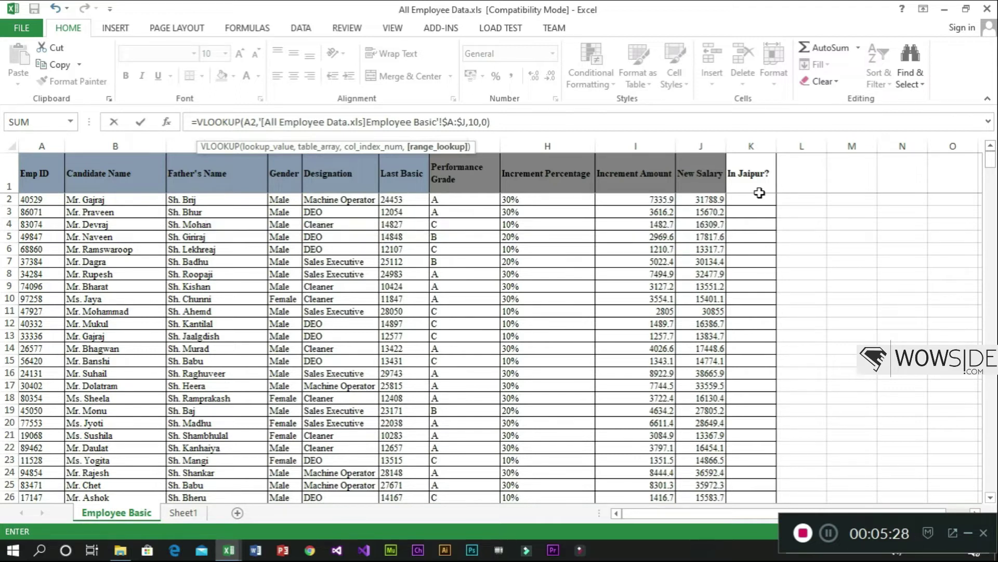
type(")")
key("Return")
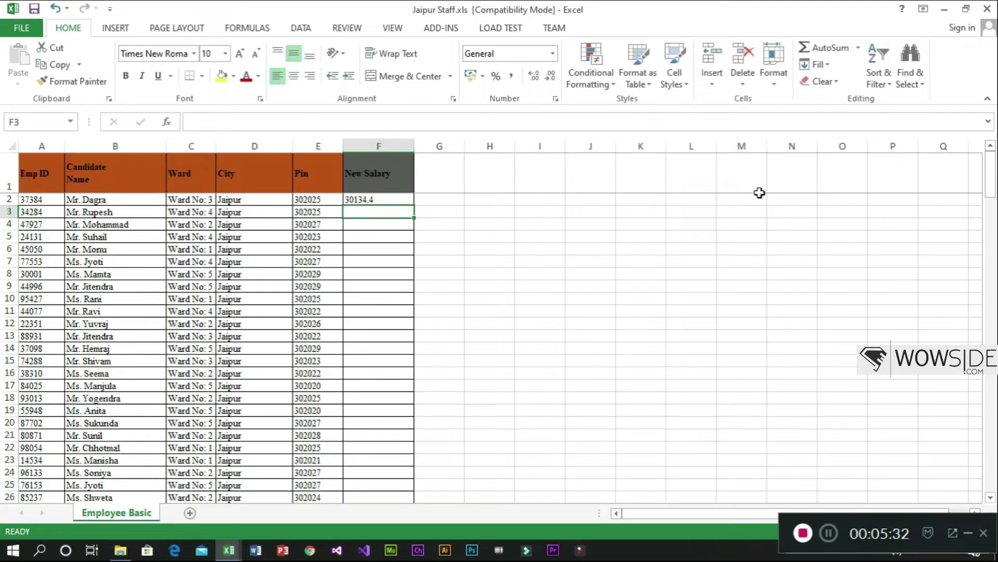
Review the Emp ID in A2 and the VLOOKUP formula and result in F2 of Jaipur Staff.xls.
key("Up")
key("Left")
key("Left")
key("Left")
key("Left")
key("Left")
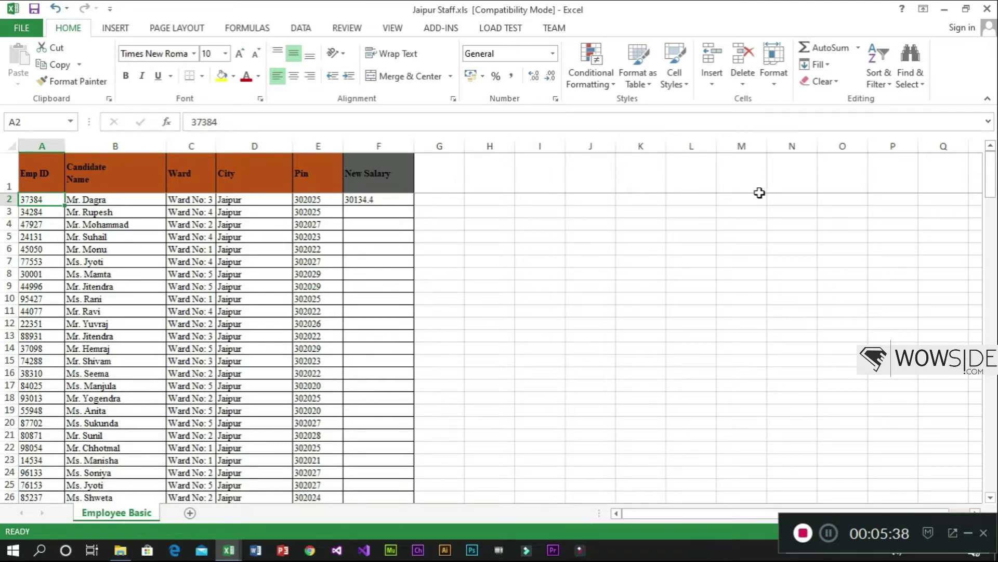
key("Right")
key("Right")
key("Right")
key("Right")
key("Right")
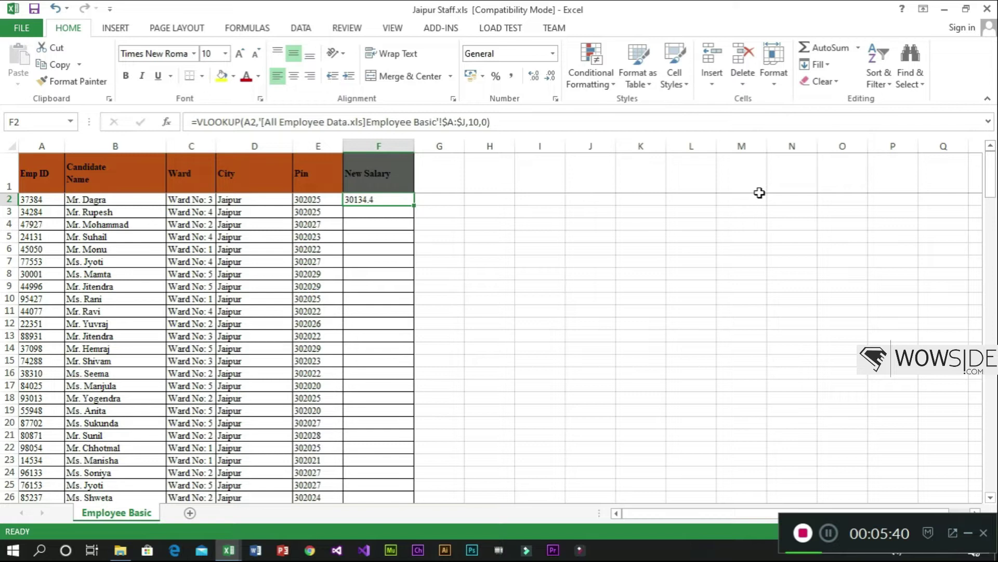
Copy the Emp ID from A2 and search for it in All Employee Data.xls.
key("Left")
key("Left")
key("Left")
key("Left")
key("Left")
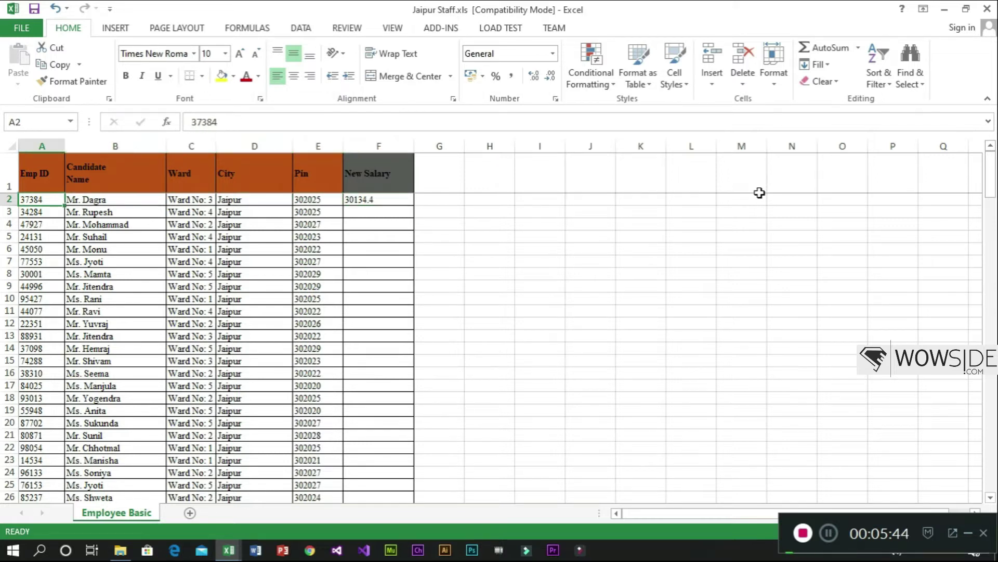
key("ctrl+c")
key("ctrl+Tab")
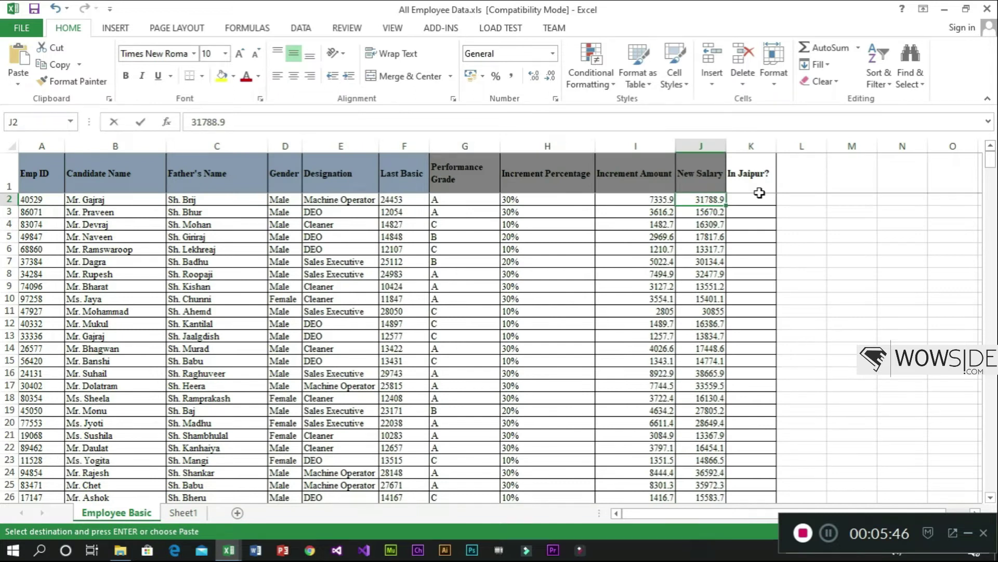
key("ctrl+f")
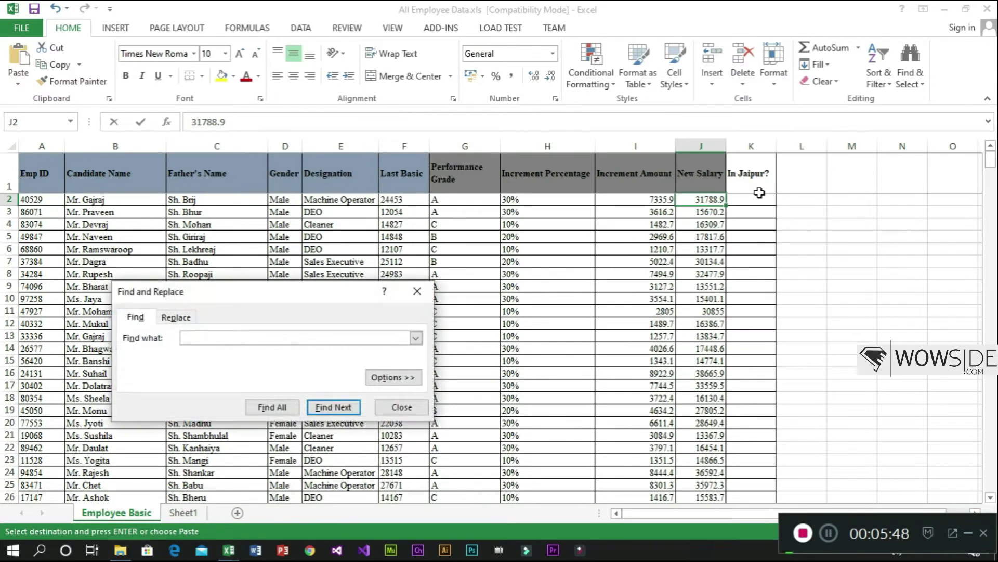
key("Return")
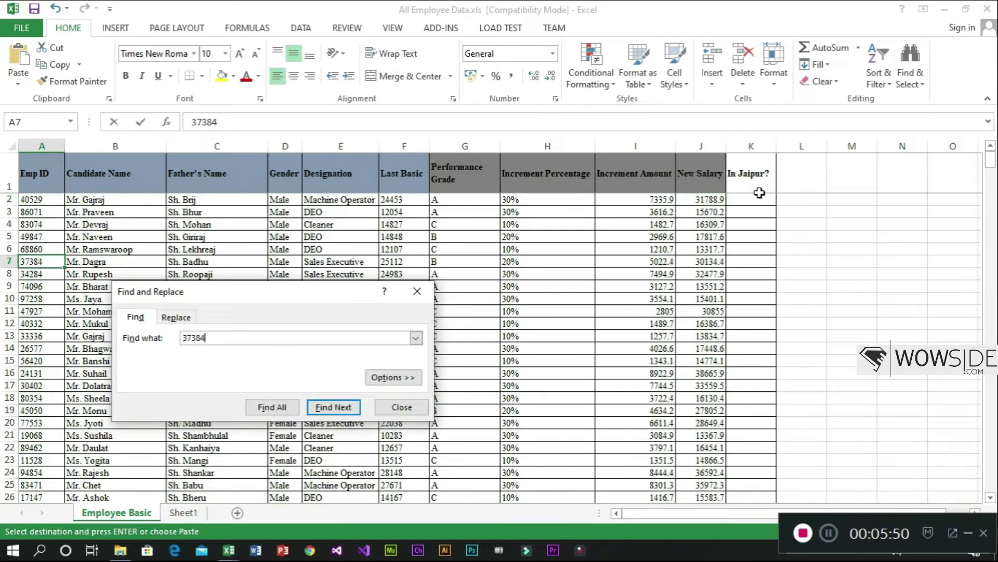
key("Escape")
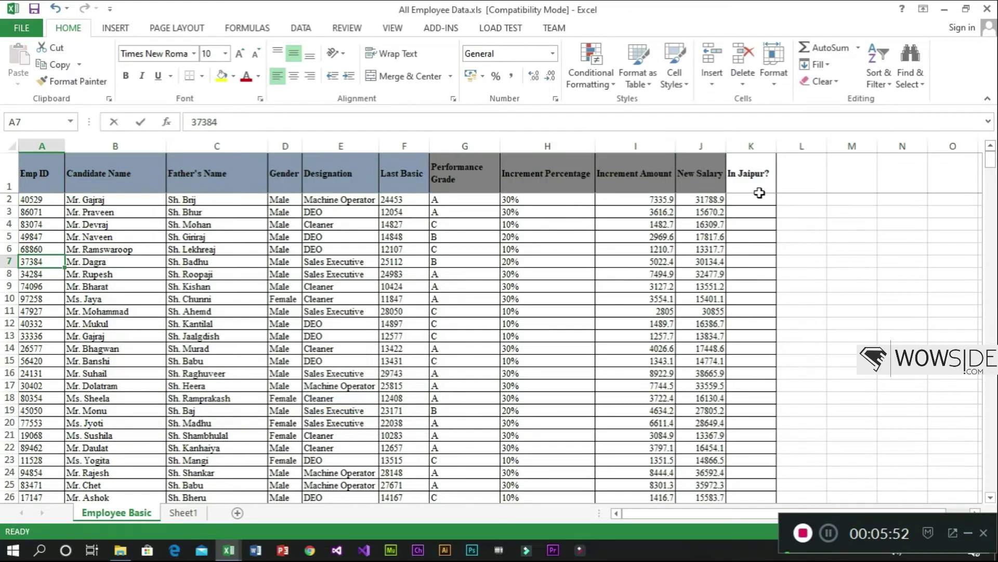
Check the New Salary value in the matching employee's row of All Employee Data.xls.
key("Right")
key("Right")
key("Right")
key("Right")
key("Right")
key("Right")
key("Right")
key("Right")
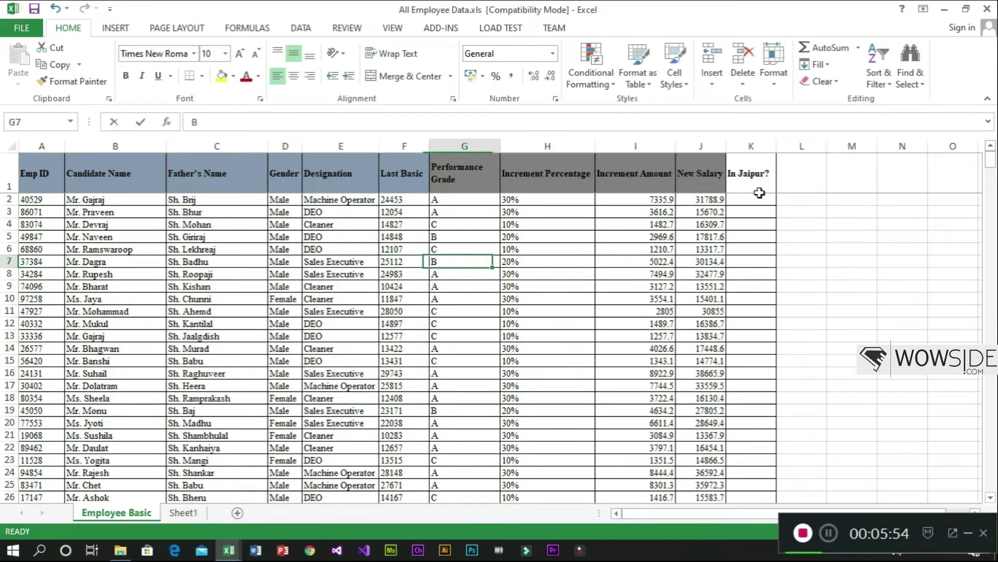
key("Right")
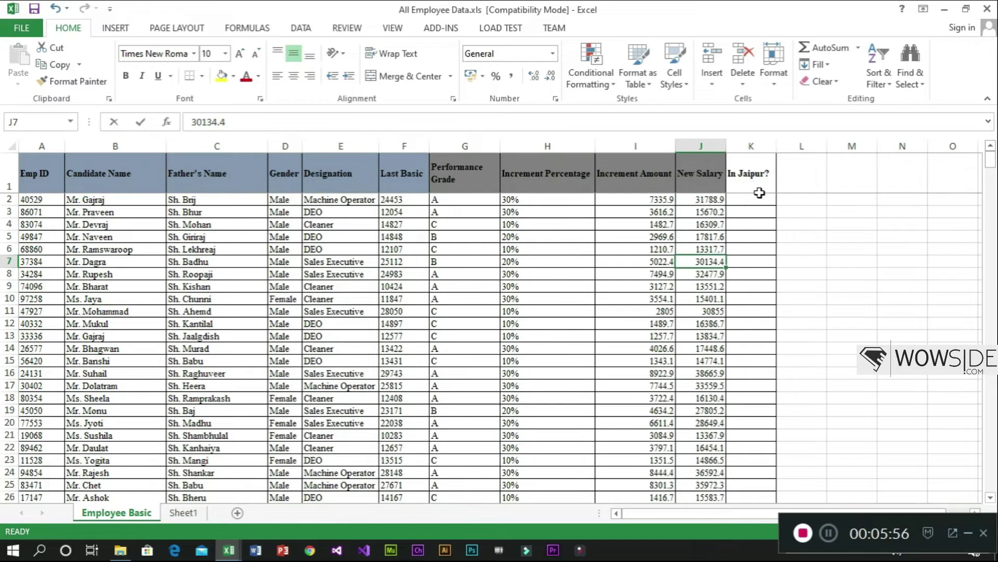
left_click(699, 260)
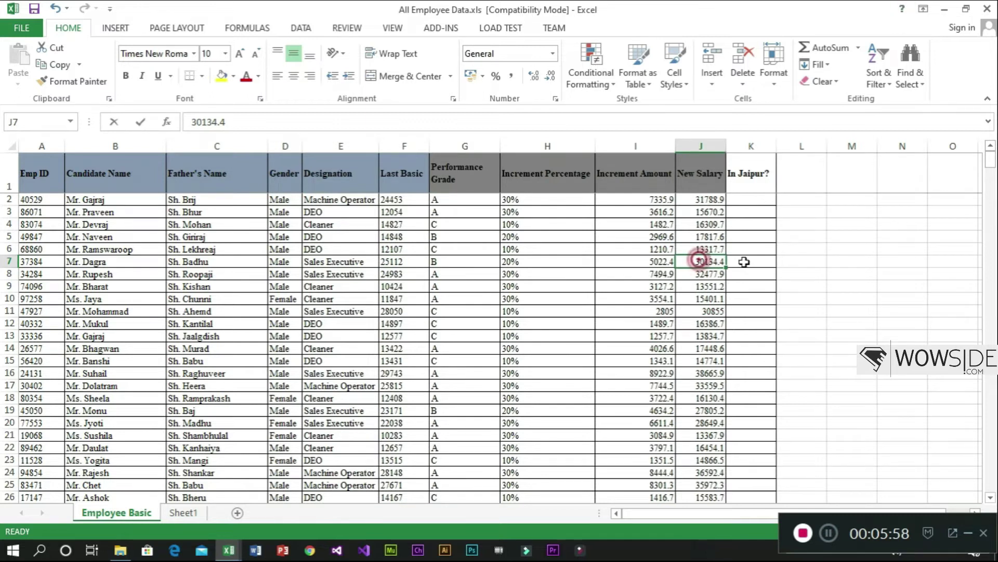
left_click(707, 262)
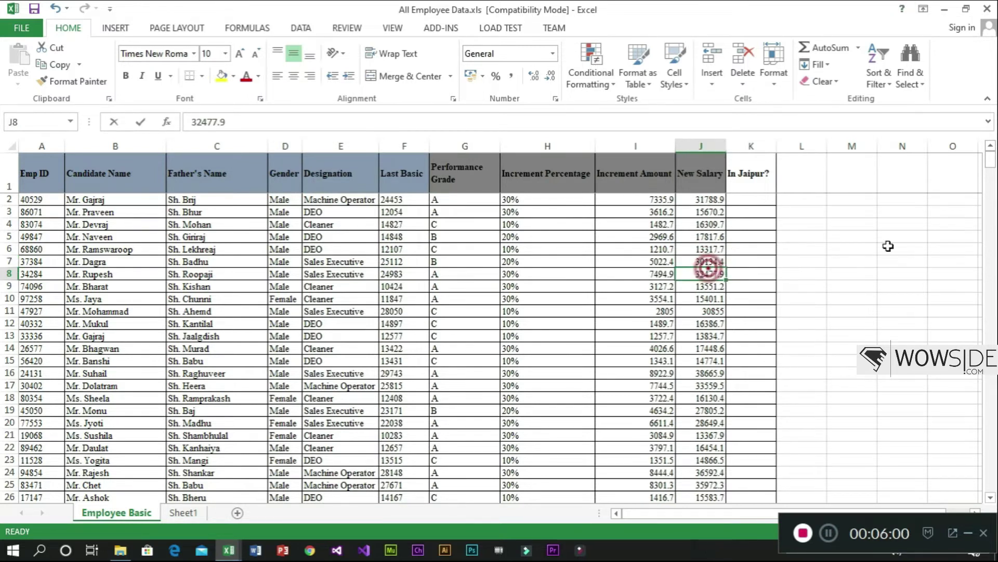
left_click(705, 261)
Return to Jaipur Staff.xls and compare the looked-up salary in F2 with the Emp ID in A2.
key("ctrl+Tab")
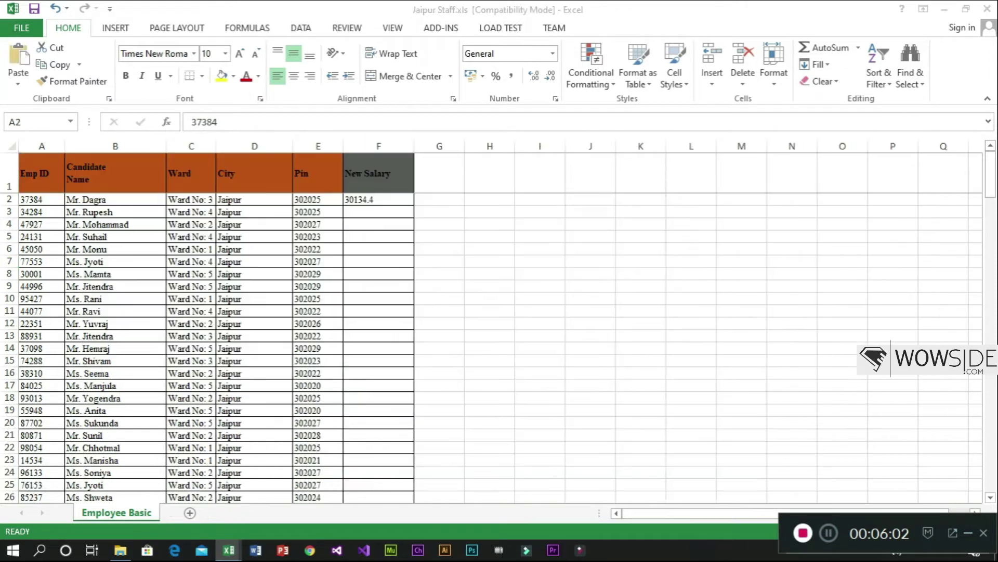
key("Right")
key("Right")
key("Right")
key("Right")
key("Right")
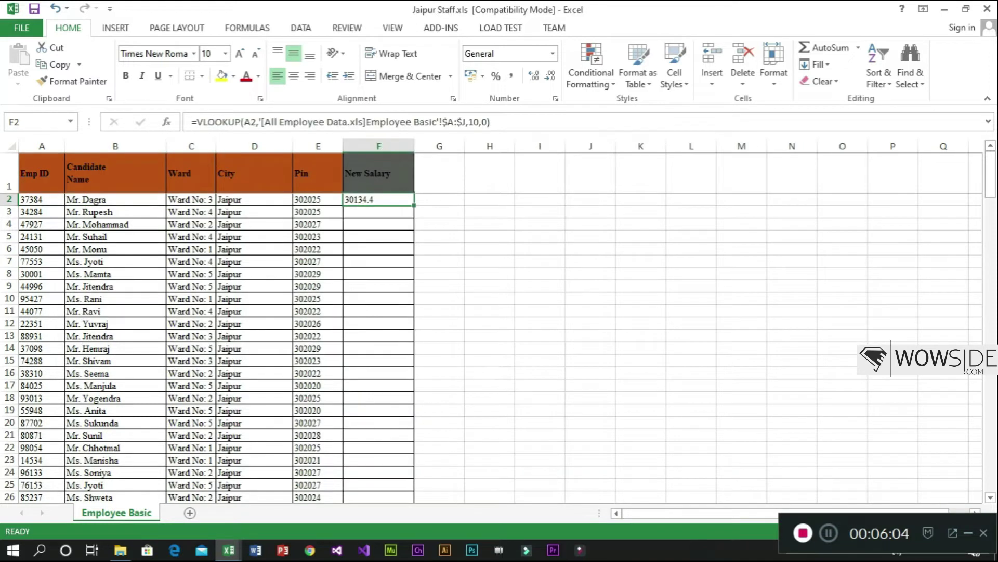
key("Left")
key("Left")
key("Left")
key("Left")
key("Left")
Copy the VLOOKUP formula from F2 down the New Salary column through row 181.
key("Right")
key("Right")
key("Right")
key("Right")
key("Right")
key("ctrl+c")
key("Left")
key("ctrl+Down")
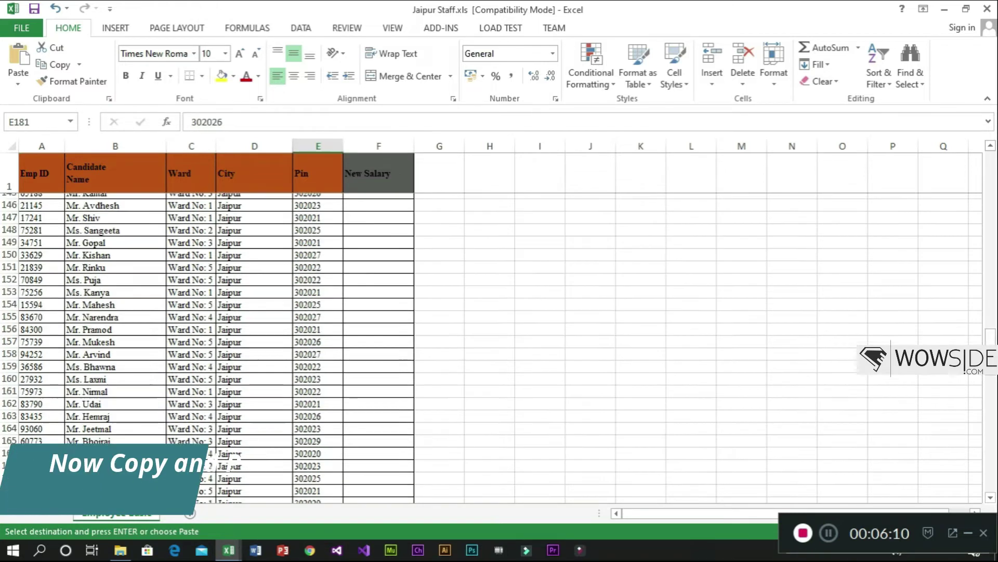
key("Right")
key("ctrl+shift+Up")
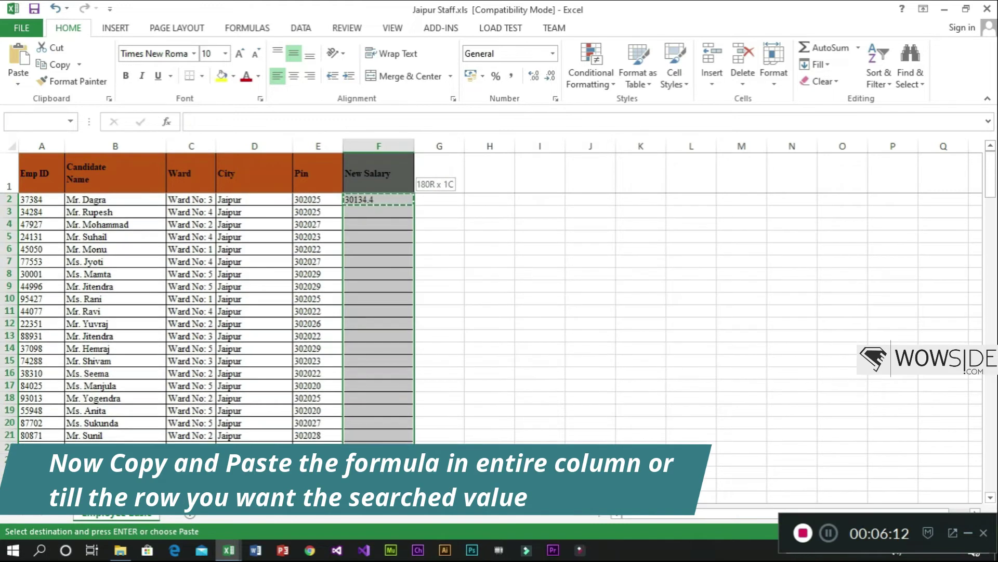
key("Return")
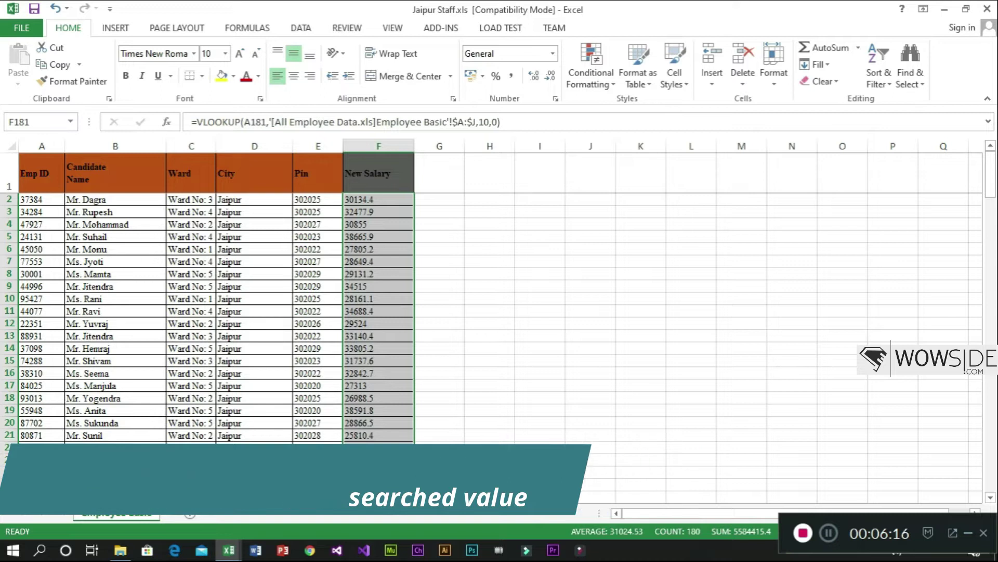
Review the filled New Salary column from its last row back to the first rows.
key("ctrl+Up")
key("ctrl+Down")
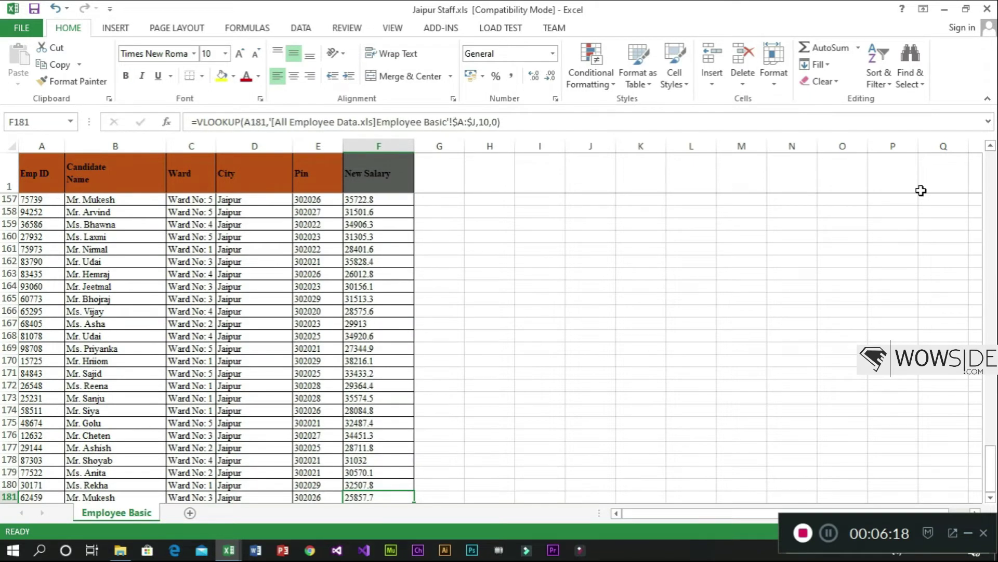
key("ctrl+Up")
key("Down")
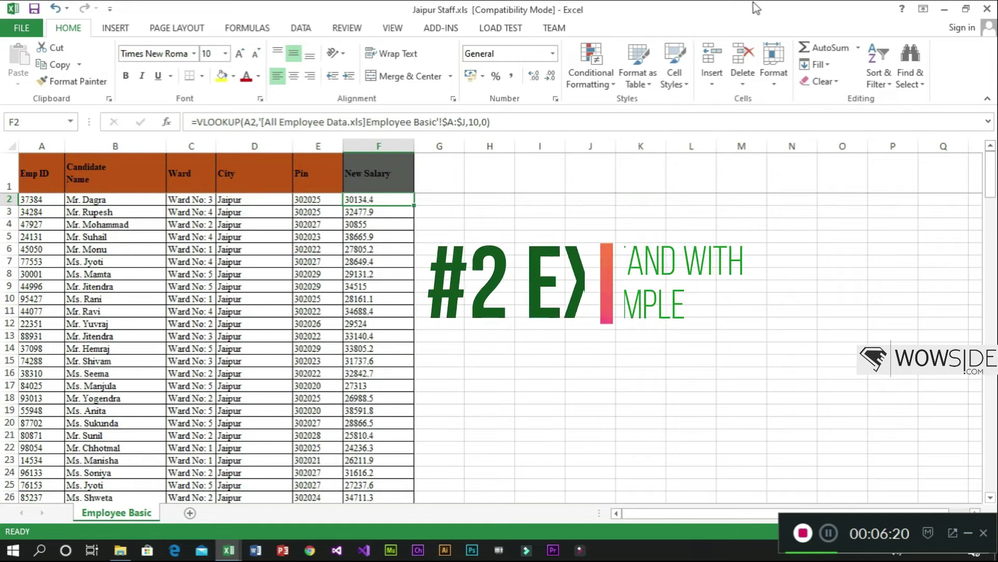
key("Down")
key("Down")
key("Down")
key("Down")
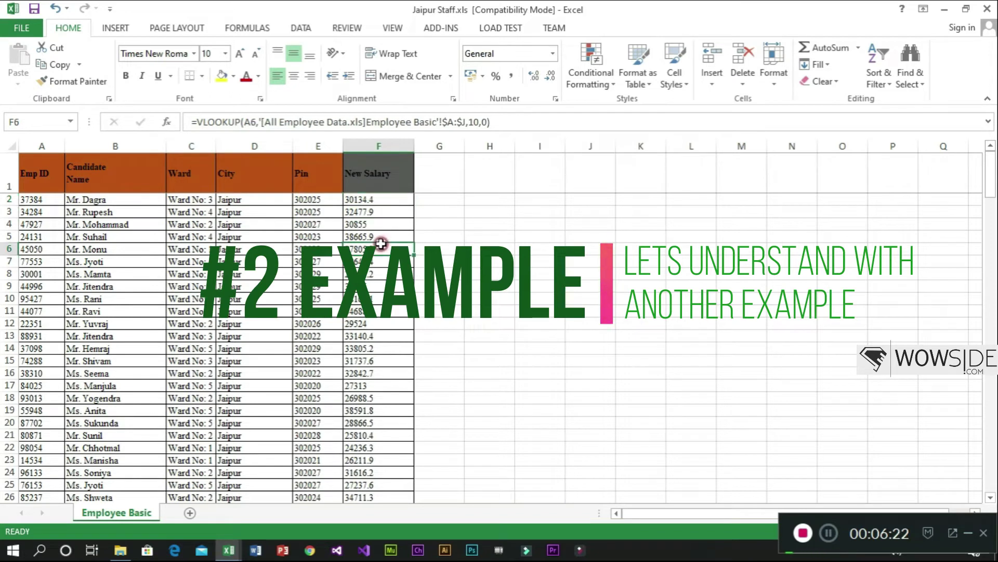
left_click(377, 201)
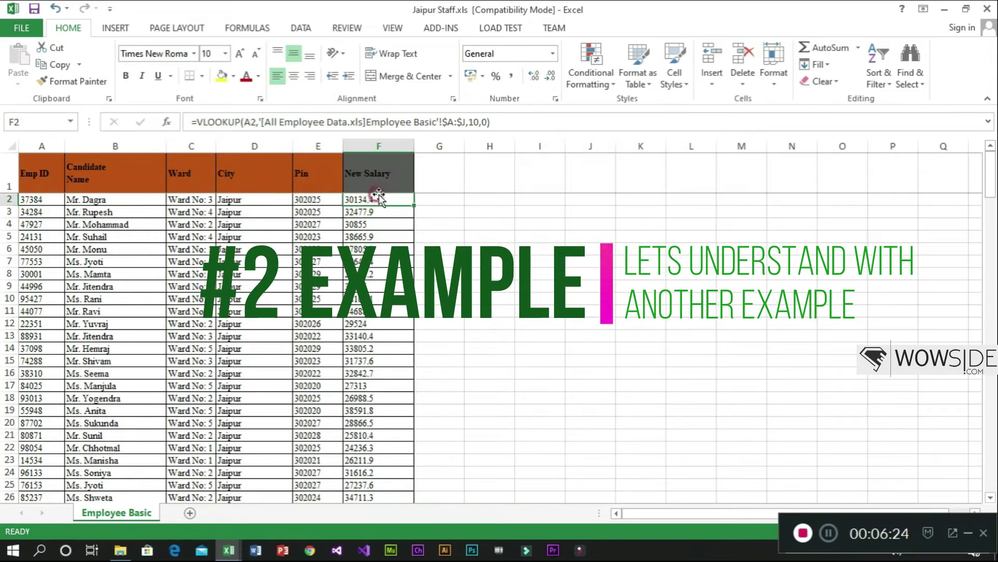
Open Result Checker.xls from the Vlookup folder and go to the Employee ID input cell A2.
key("alt+Tab")
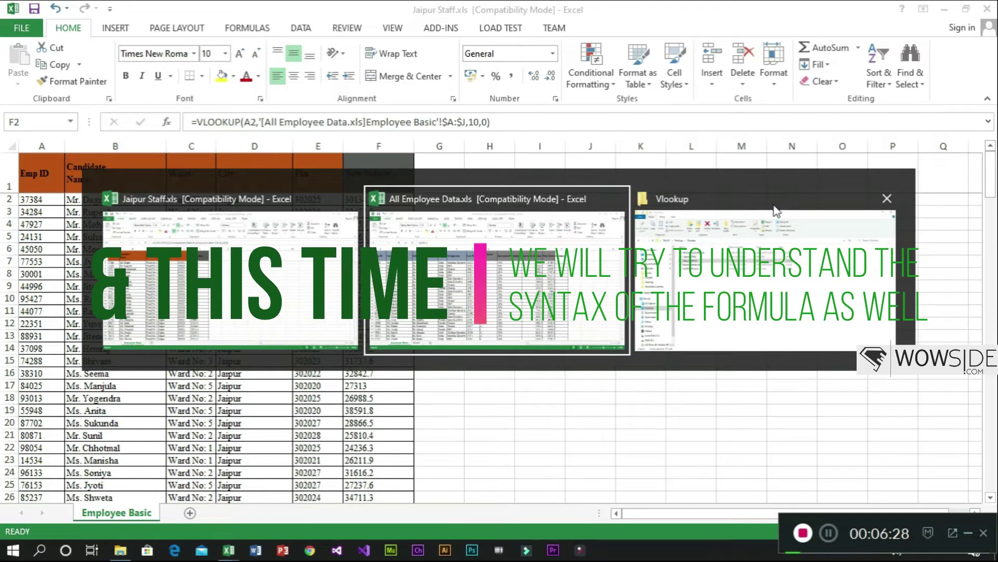
left_click(773, 209)
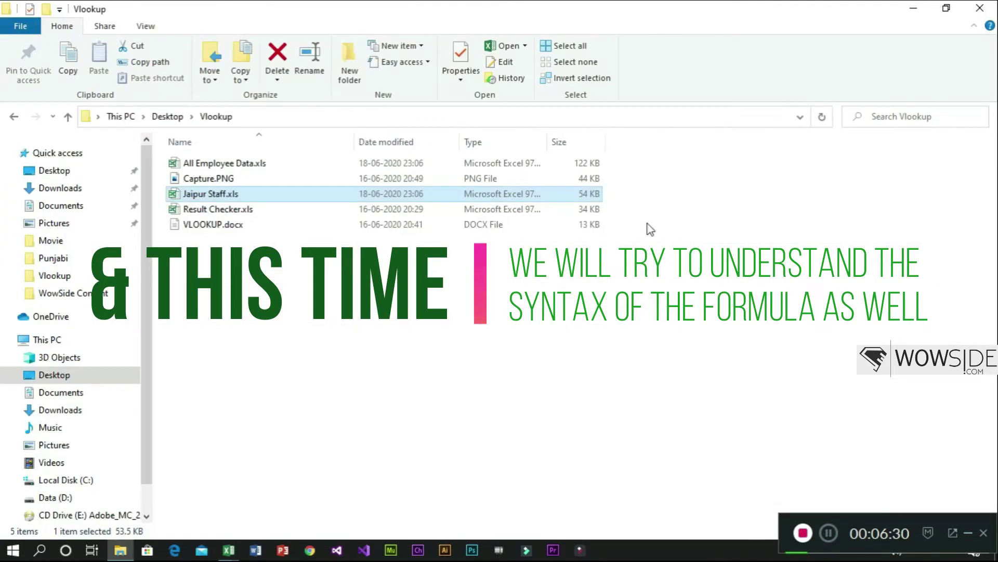
double_click(201, 211)
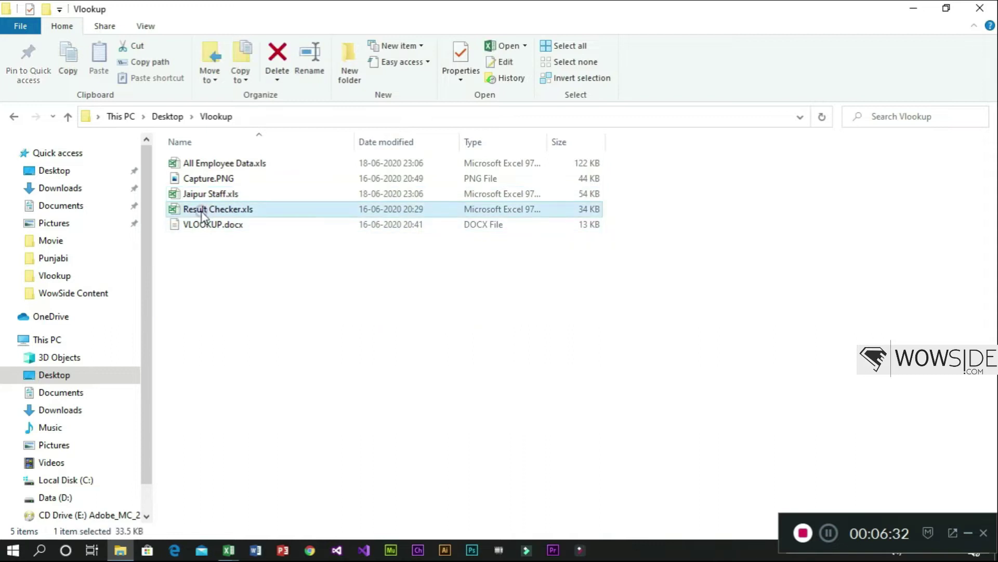
left_click(151, 216)
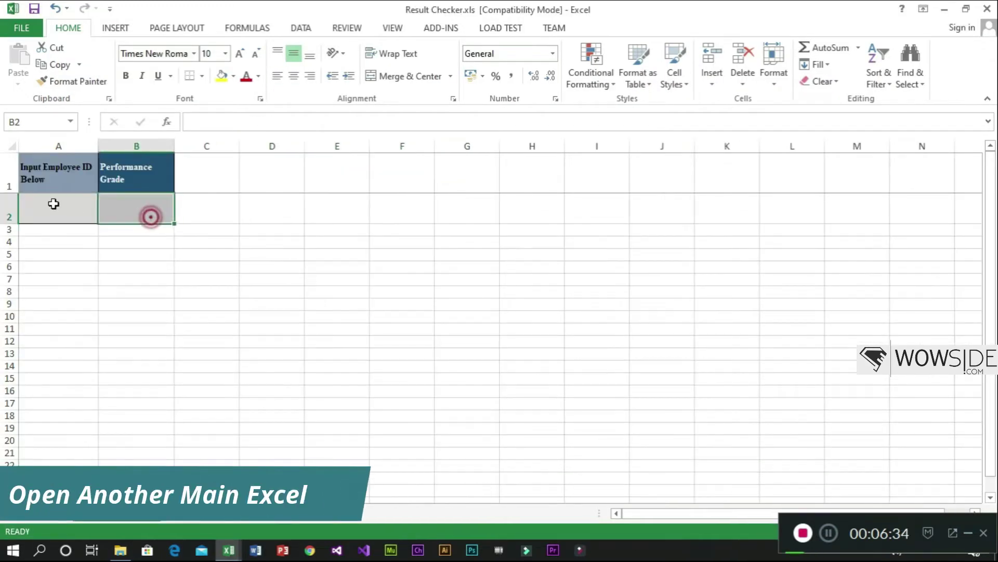
left_click(35, 203)
Switch to All Employee Data.xls and examine the Emp ID column from its header to its last entry.
key("alt+Tab")
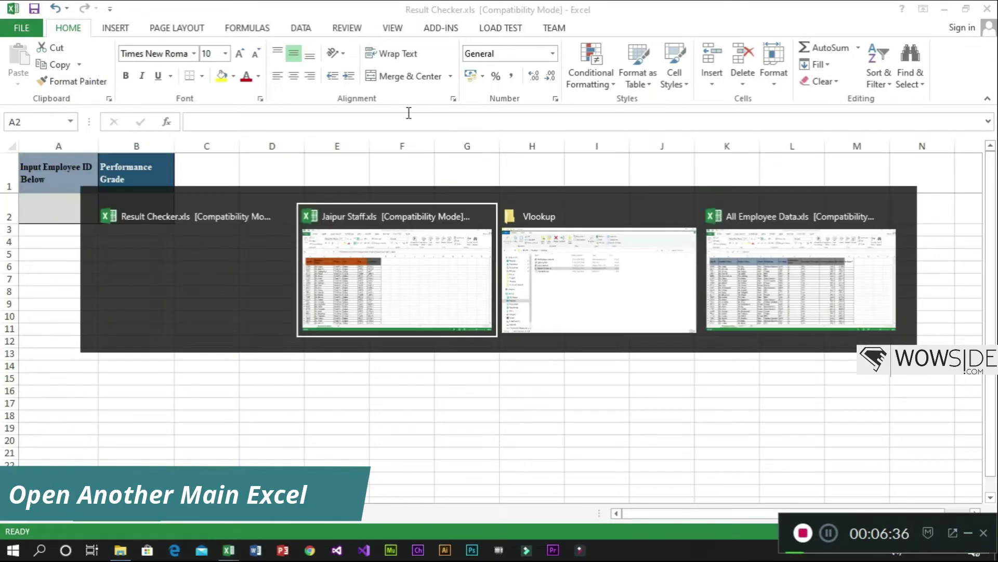
key("Tab")
key("Tab")
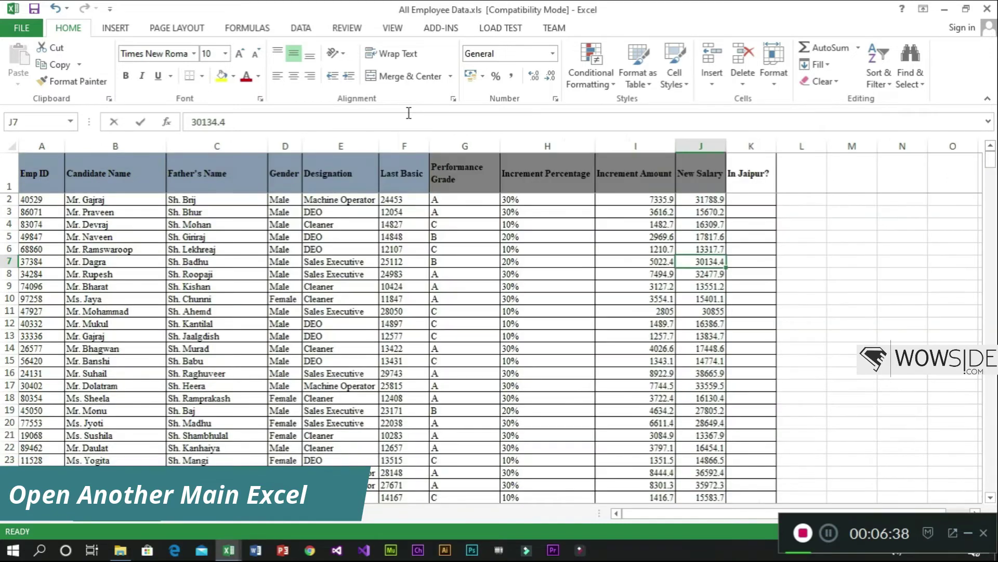
key("ctrl+Up")
key("Down")
key("ctrl+Left")
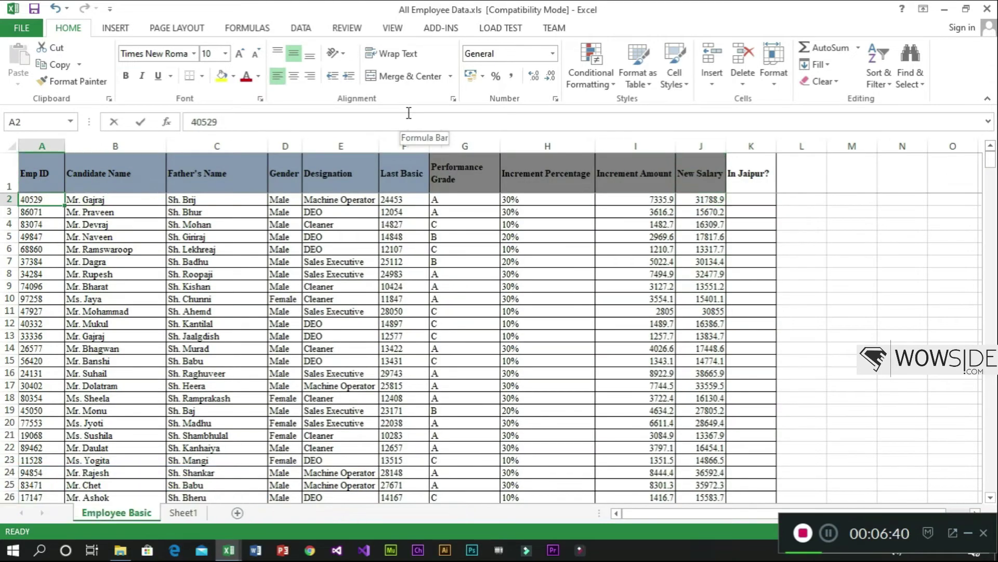
key("ctrl+shift+Down")
key("ctrl+Up")
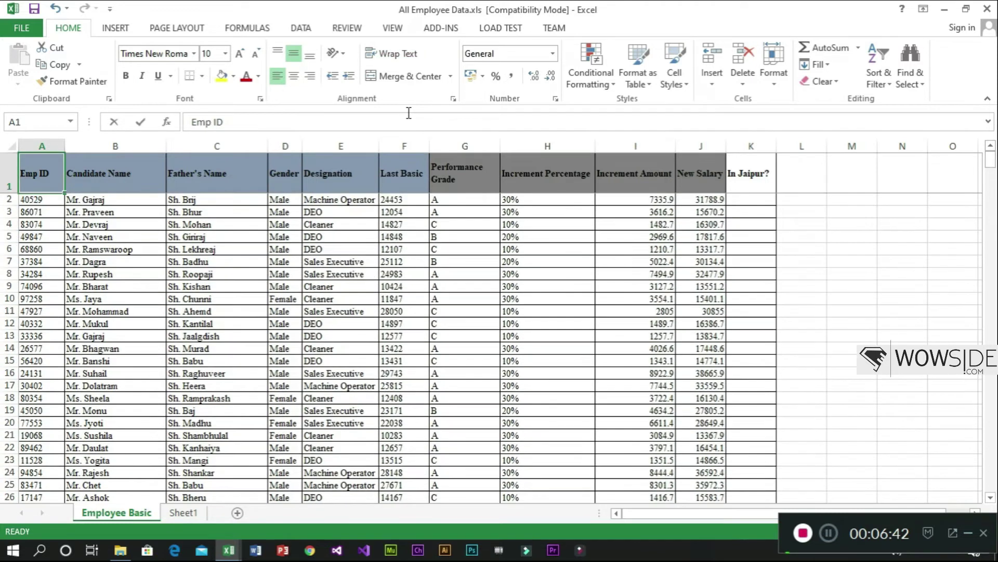
Examine the Performance Grade column in All Employee Data.xls, starting at header G1.
key("Right")
key("Right")
key("Right")
key("Right")
key("Right")
key("Right")
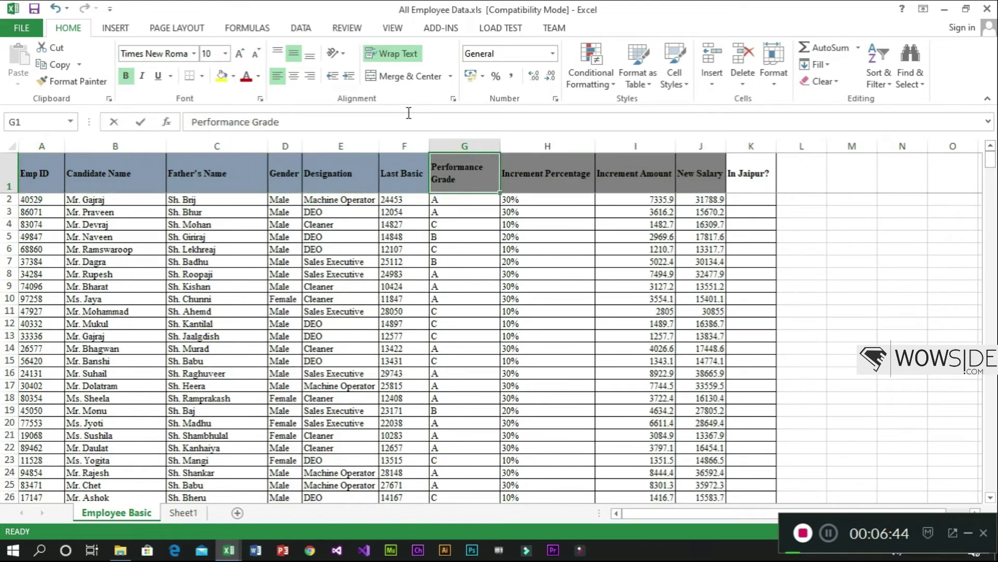
key("Down")
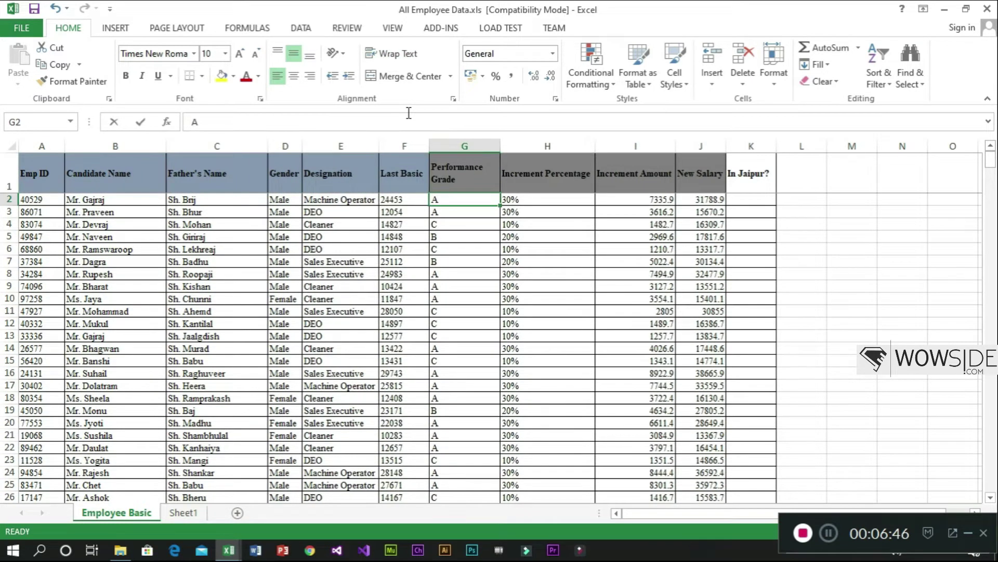
Return to Result Checker.xls and review the Employee ID input cell A2 and the Performance Grade cell B2.
key("ctrl+Tab")
key("Right")
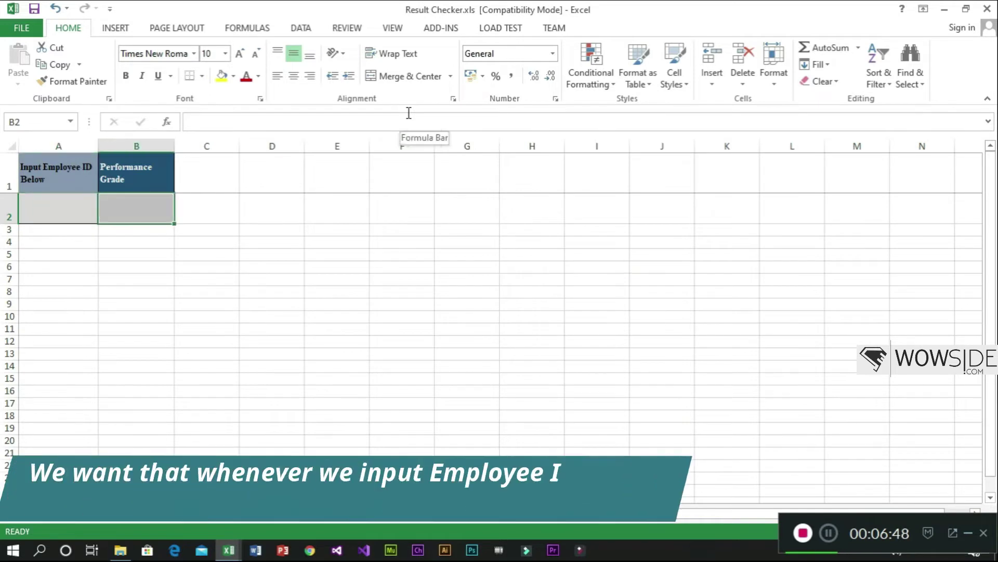
key("Left")
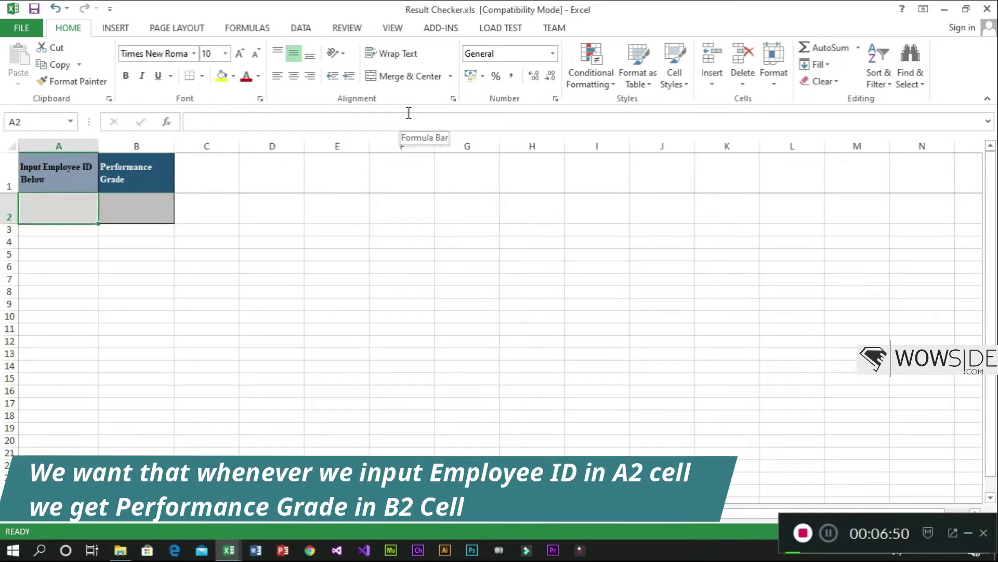
key("Right")
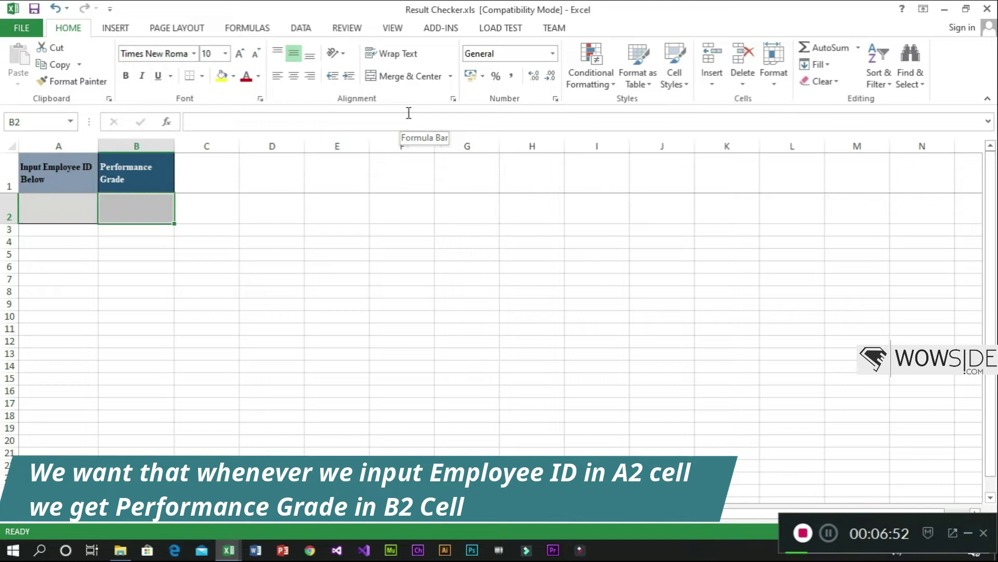
key("Right")
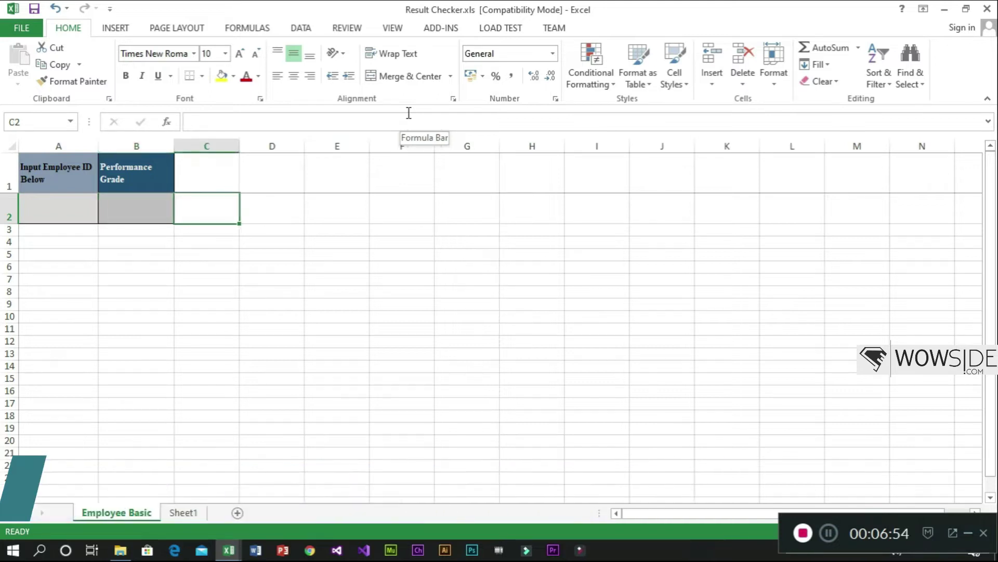
key("Left")
left_click(187, 254)
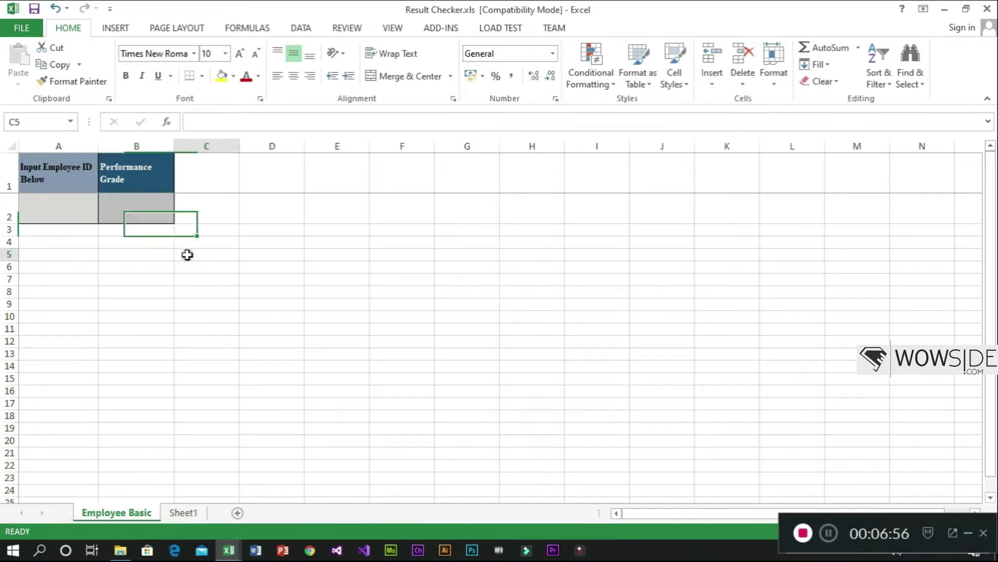
Start a VLOOKUP formula in Performance Grade cell B2 with A2 as the lookup value.
left_click(141, 207)
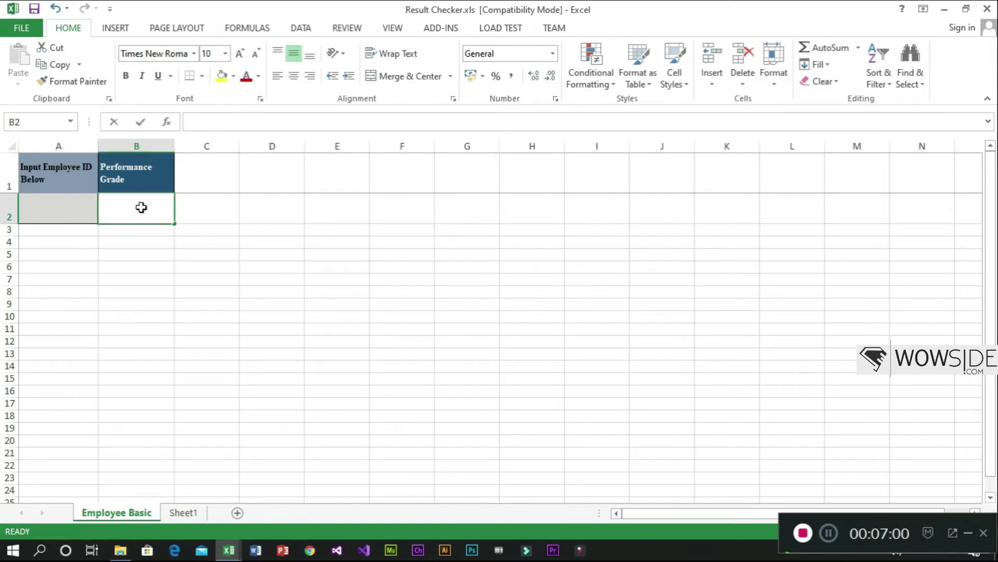
type("=vl")
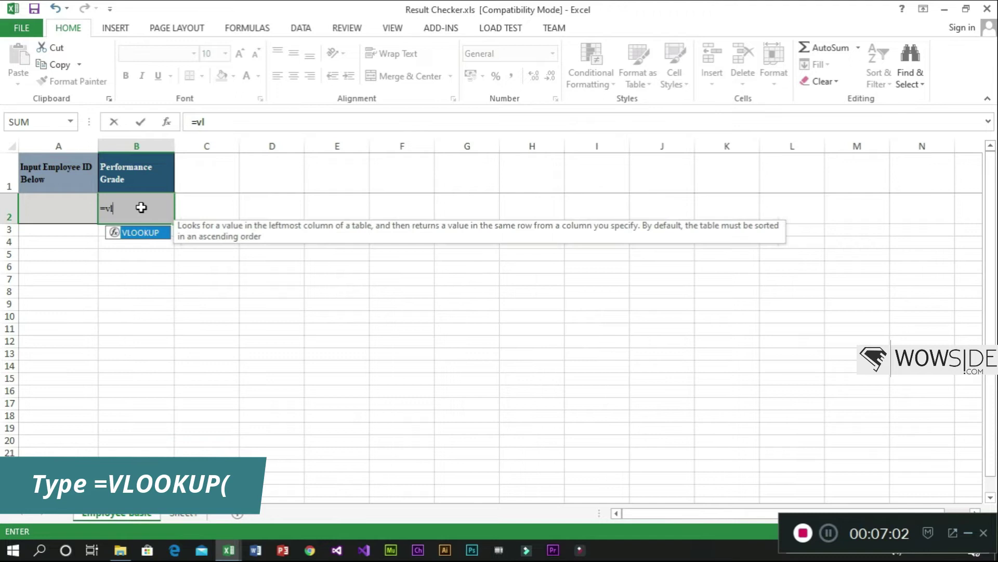
type("oo")
key("Tab")
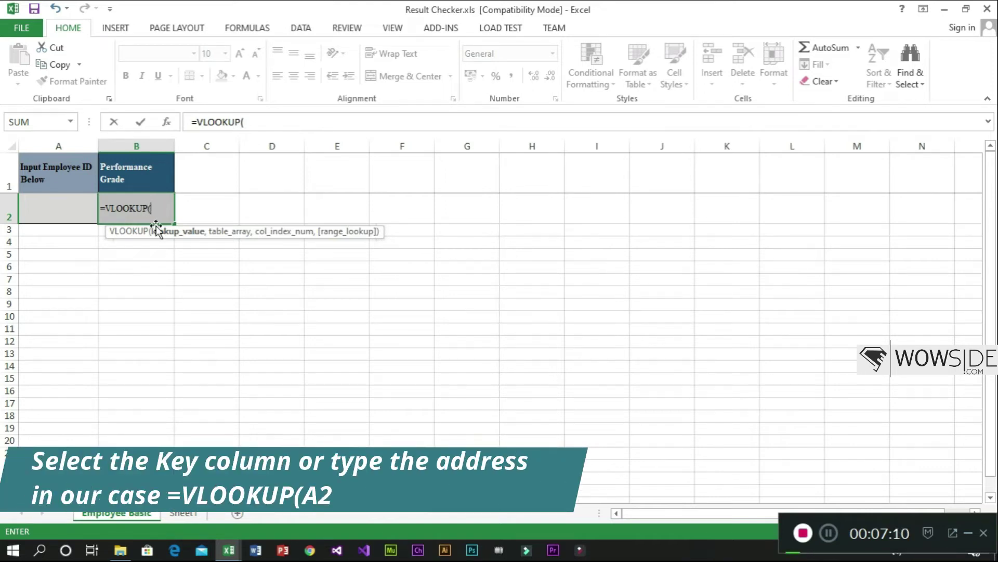
left_click(53, 208)
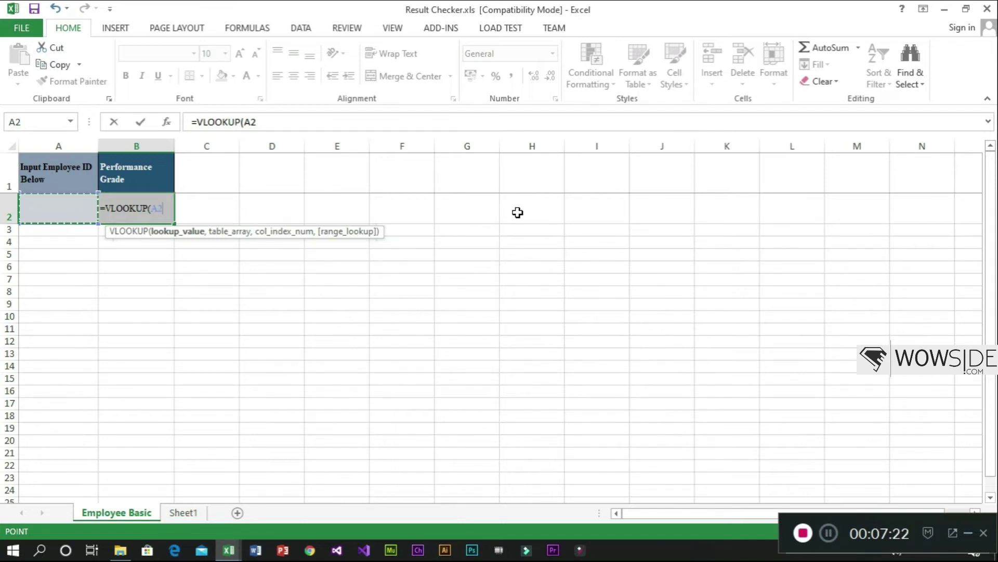
type(",")
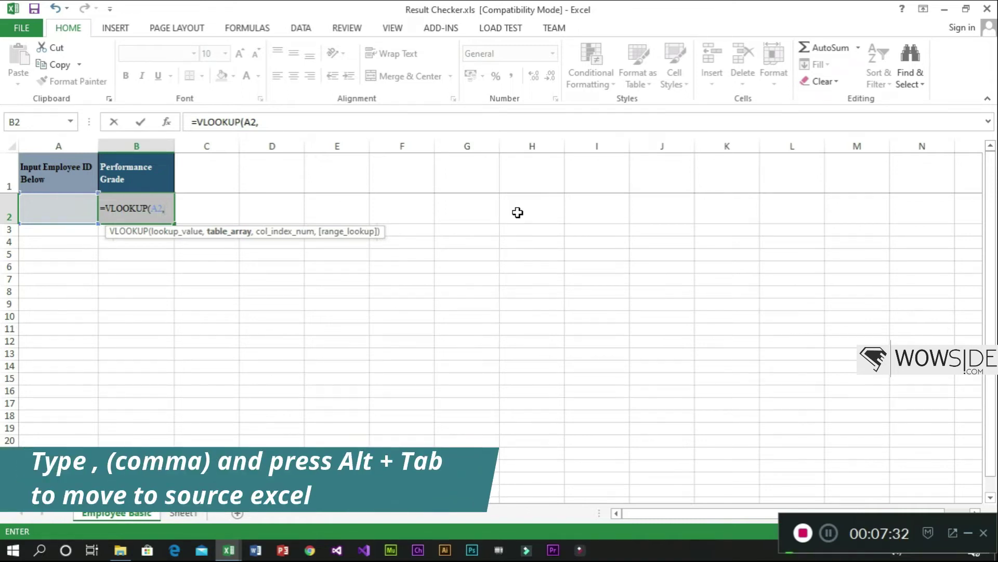
Set the formula's table array to columns A through G of the Employee Basic sheet in All Employee Data.xls.
key("alt+Tab")
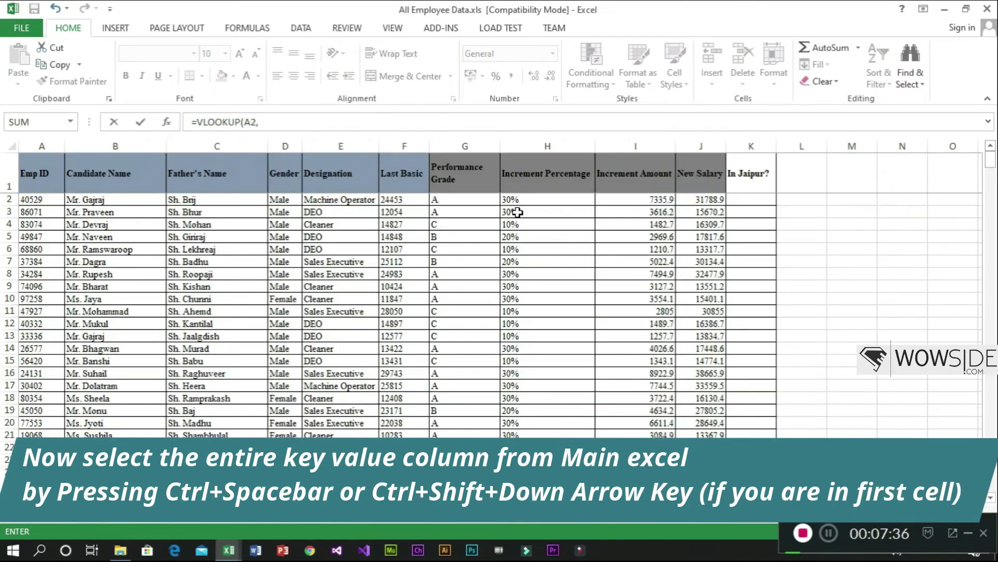
key("Up")
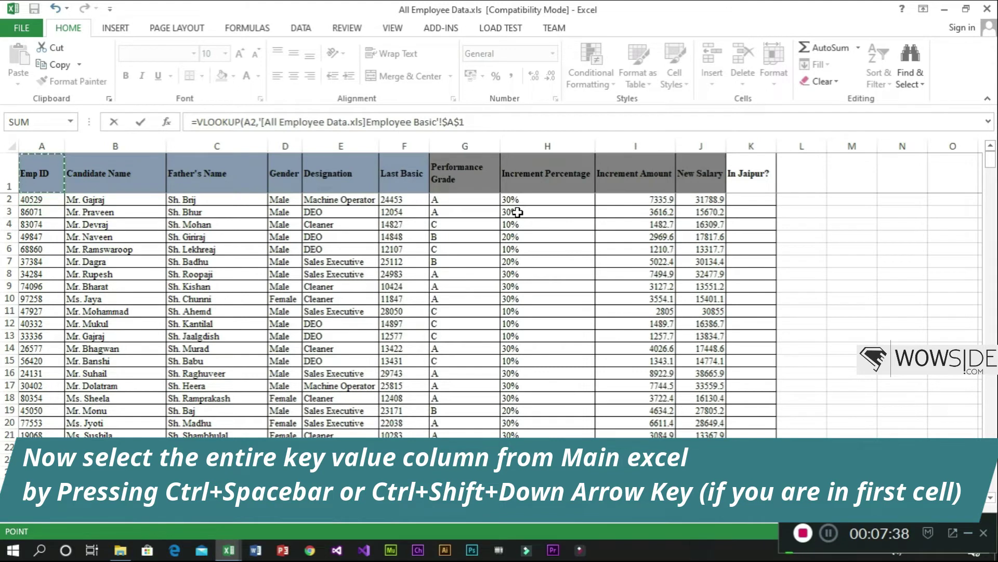
key("ctrl+space")
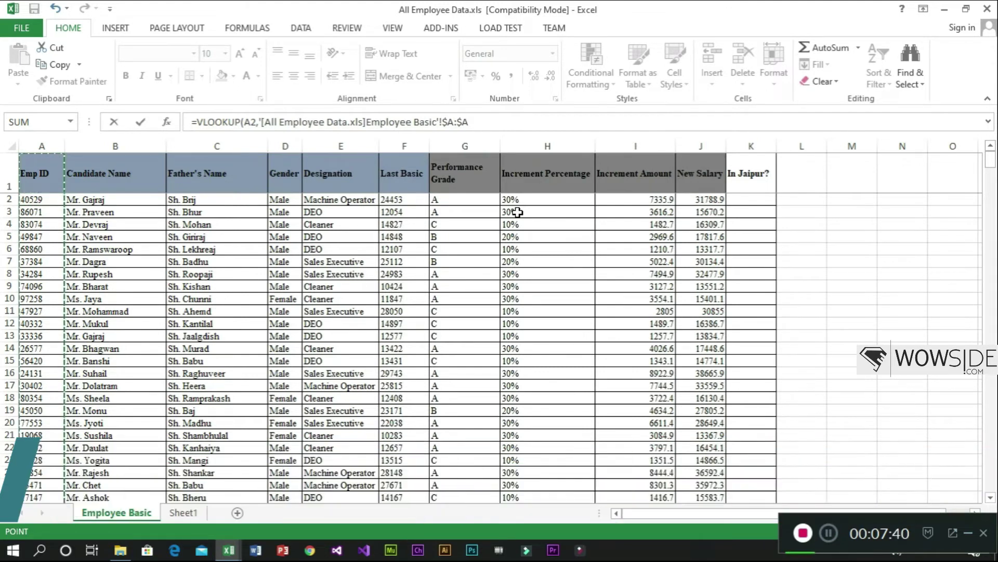
key("shift+Right")
key("shift+Right")
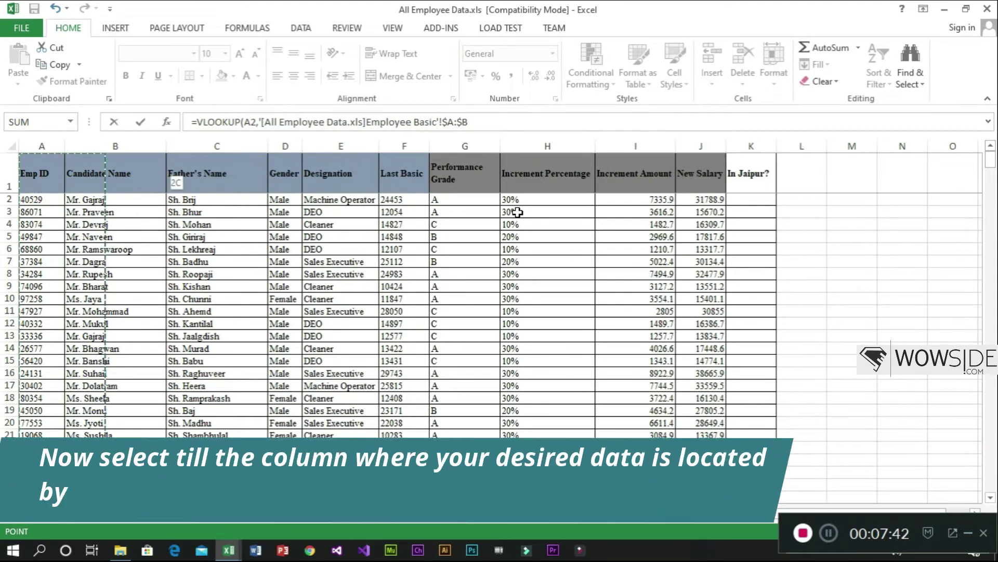
key("shift+Right")
key("shift+Right")
key("shift+Right")
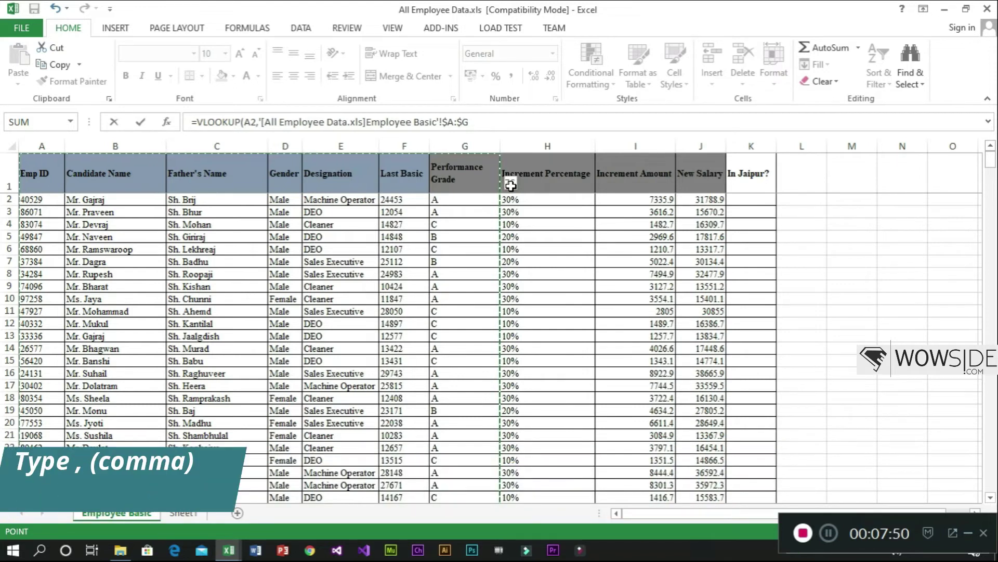
Complete the VLOOKUP formula in Result Checker.xls with column index 7 and range lookup 0 for an exact match.
type(",")
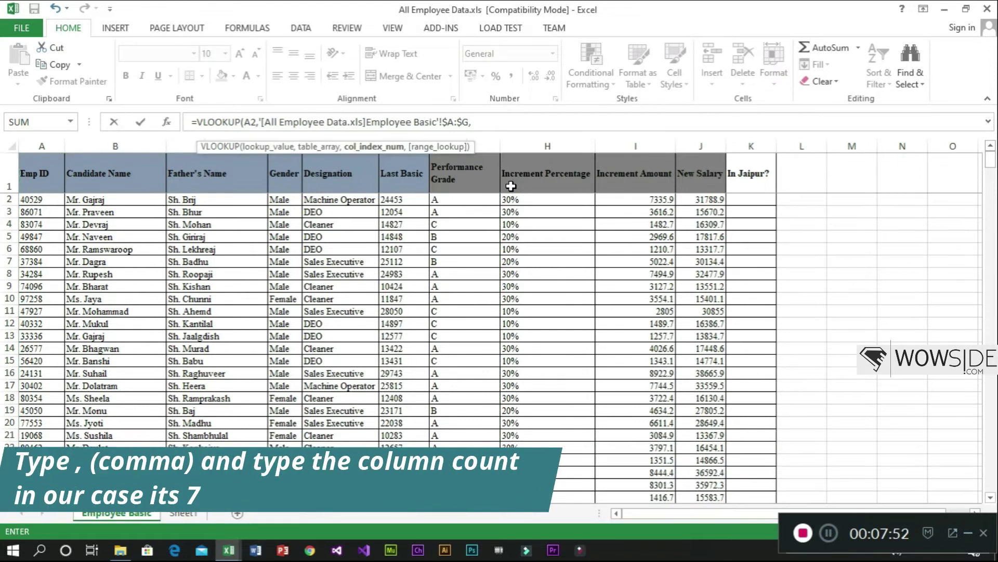
type("7")
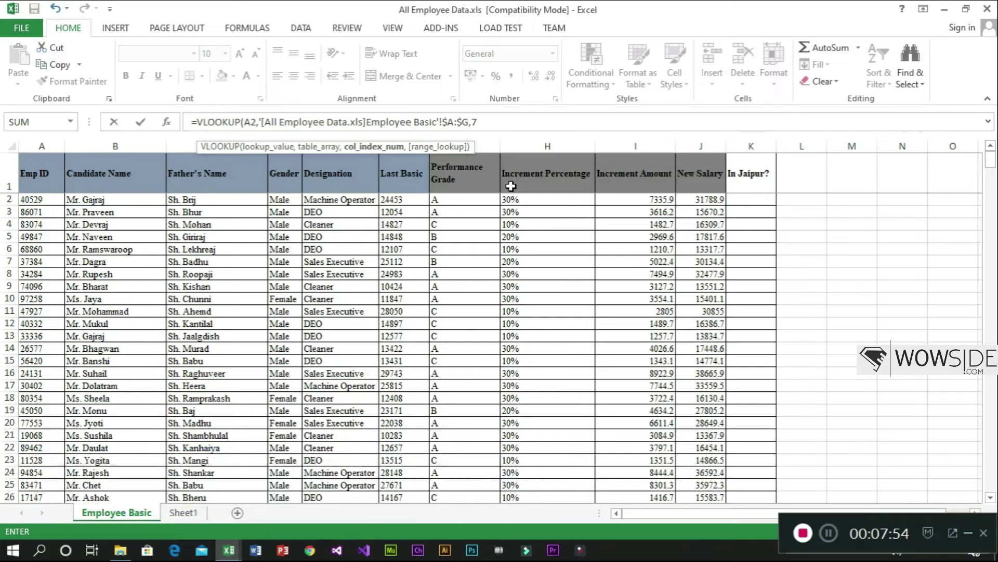
type(",")
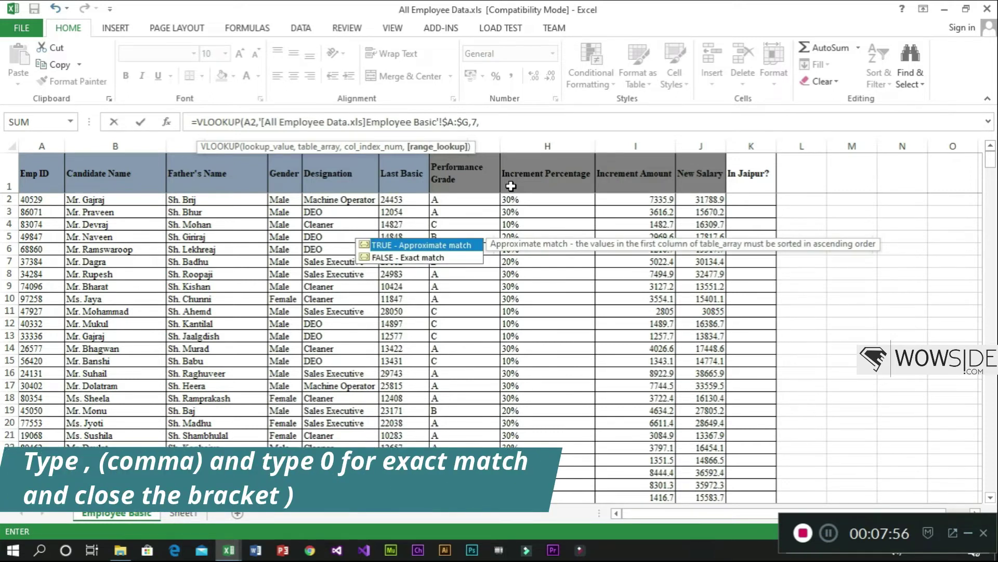
type("0)")
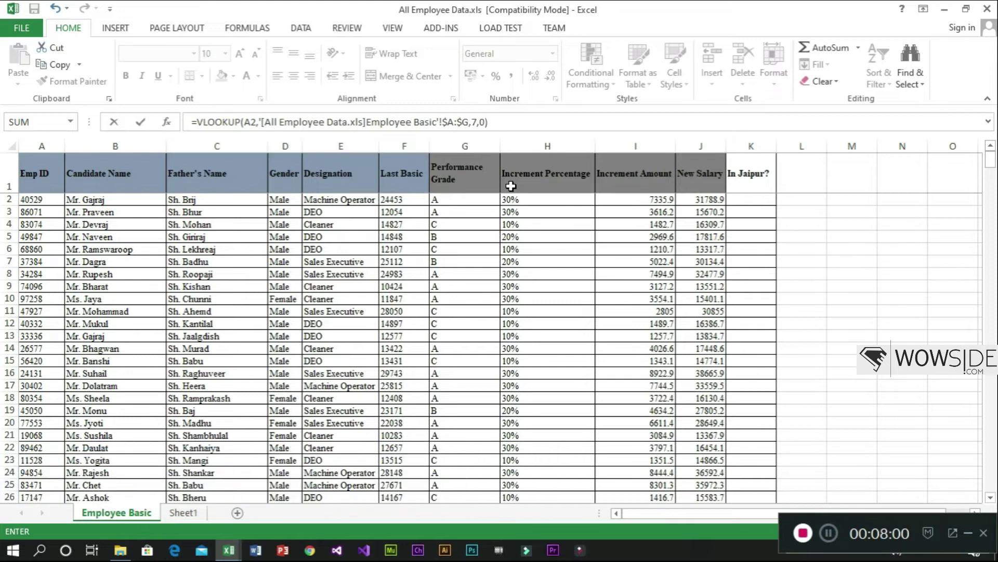
key("Return")
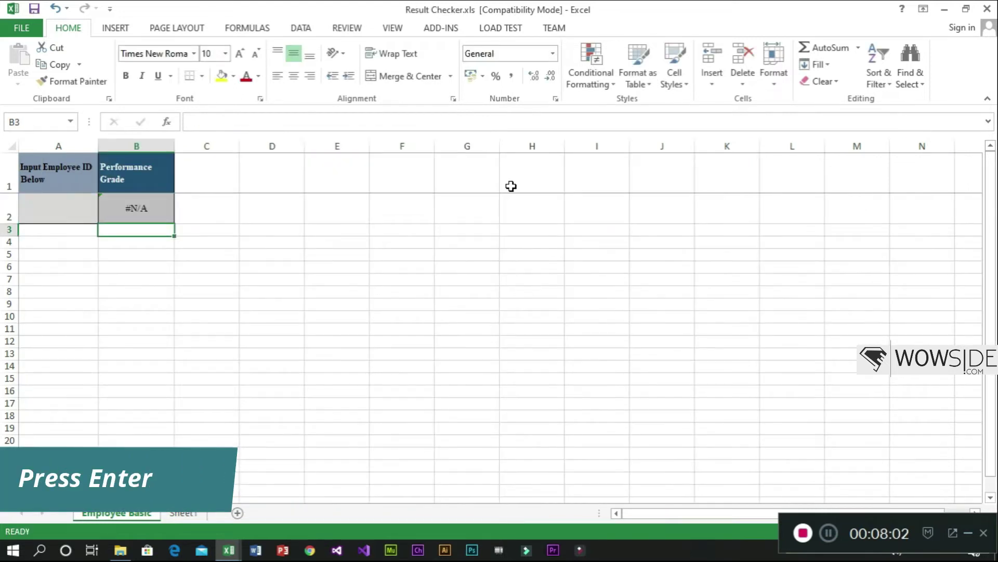
Review the formula in B2, the key cell A2, and row 2 of the source table in All Employee Data.xls.
key("Up")
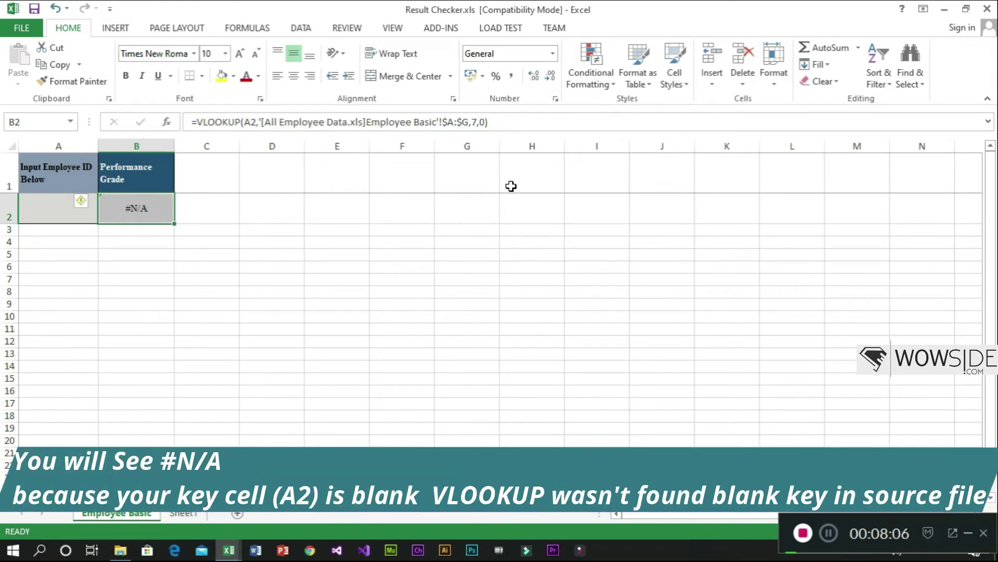
key("Left")
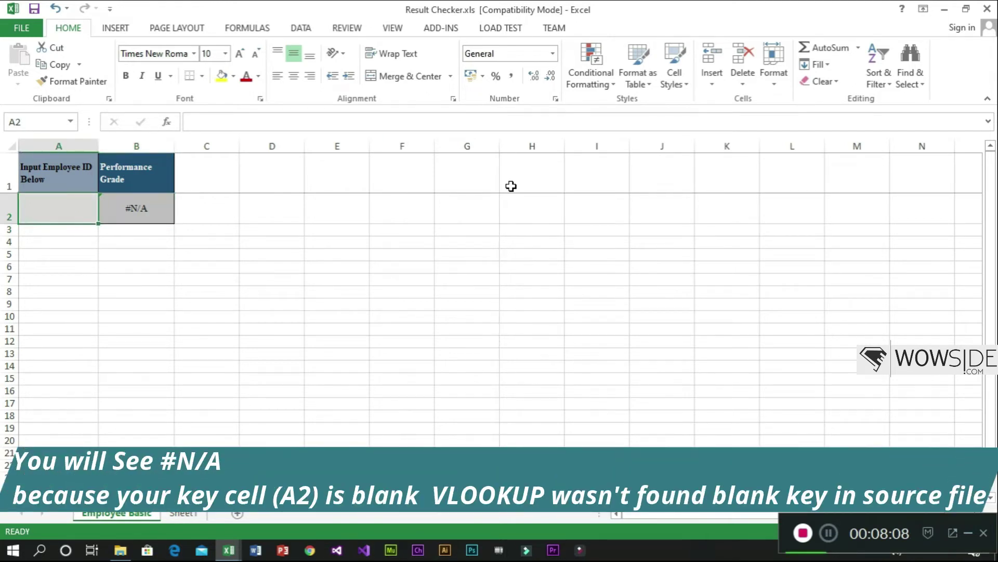
key("alt+Tab")
key("Right")
key("Right")
key("Right")
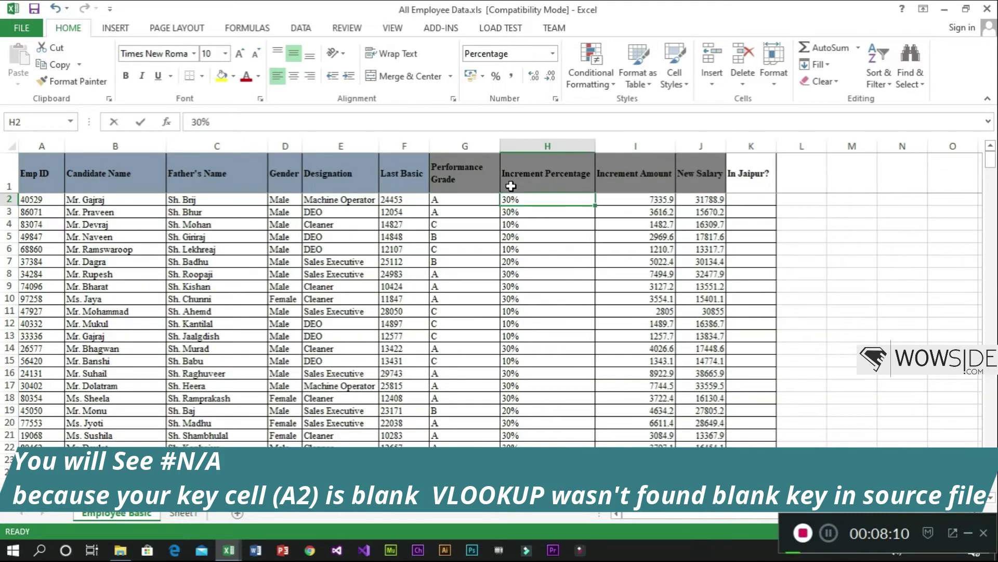
key("Left")
key("Left")
Return to Result Checker.xls and open the formula in Performance Grade cell B2 for editing.
key("alt+Tab")
key("Right")
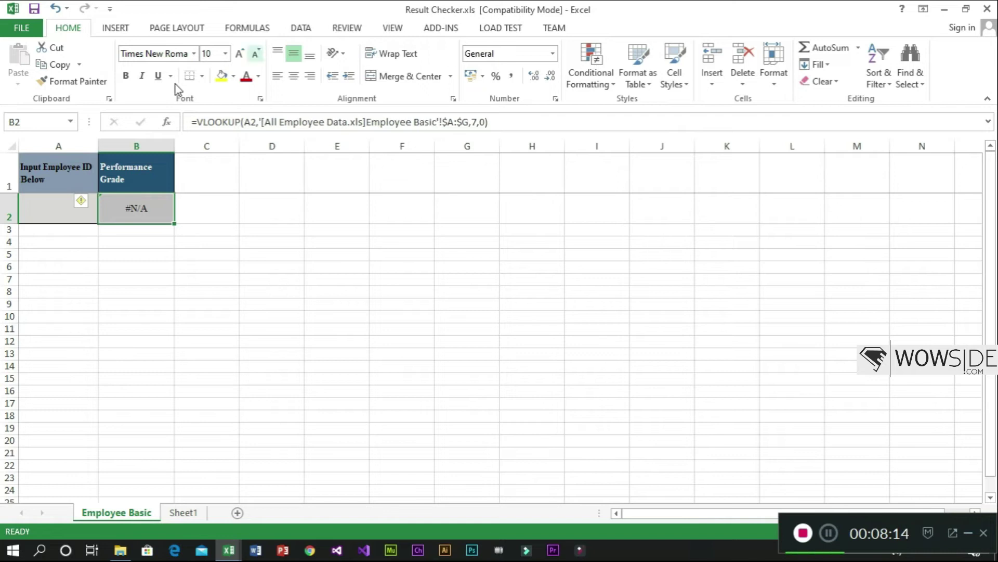
double_click(149, 215)
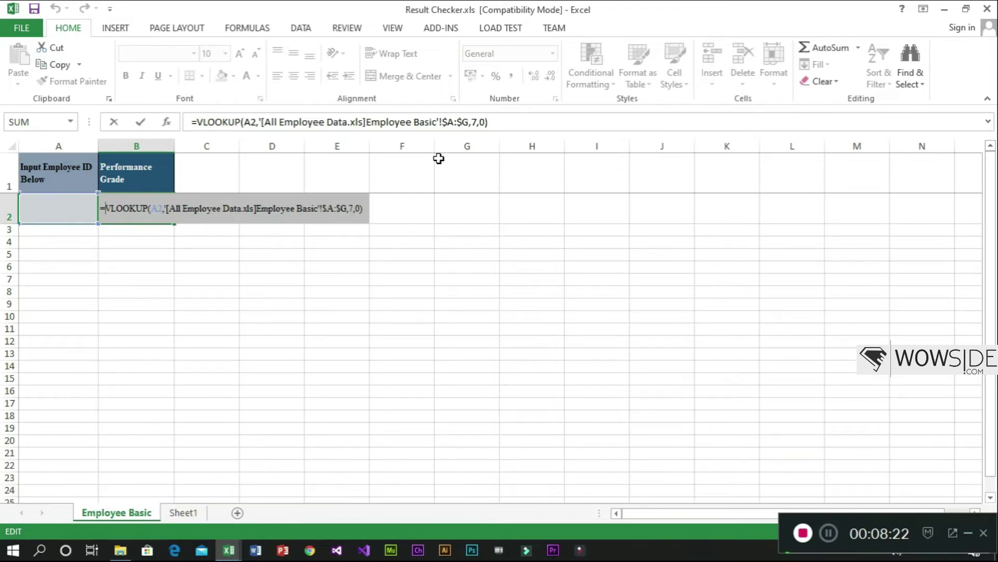
type("if")
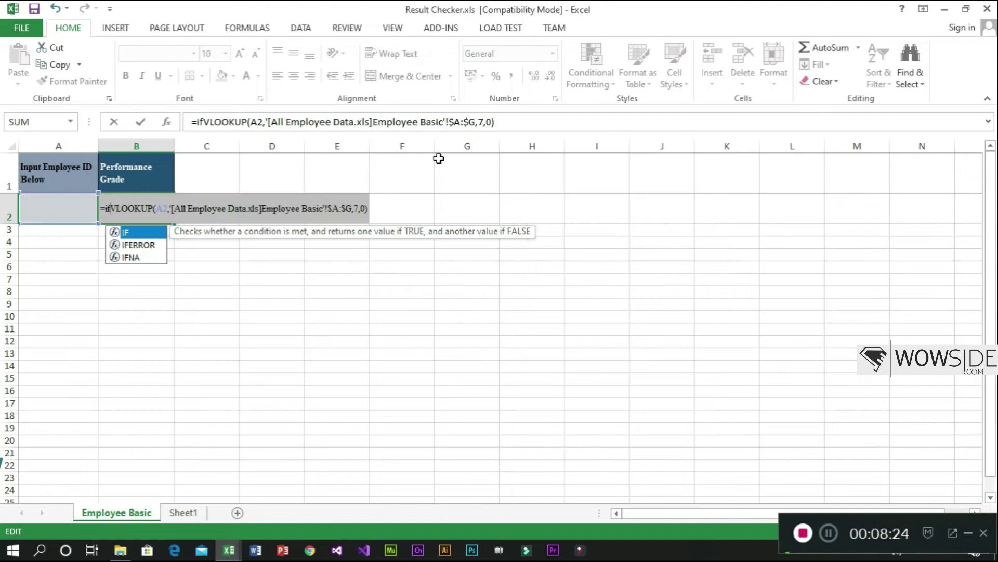
type("na")
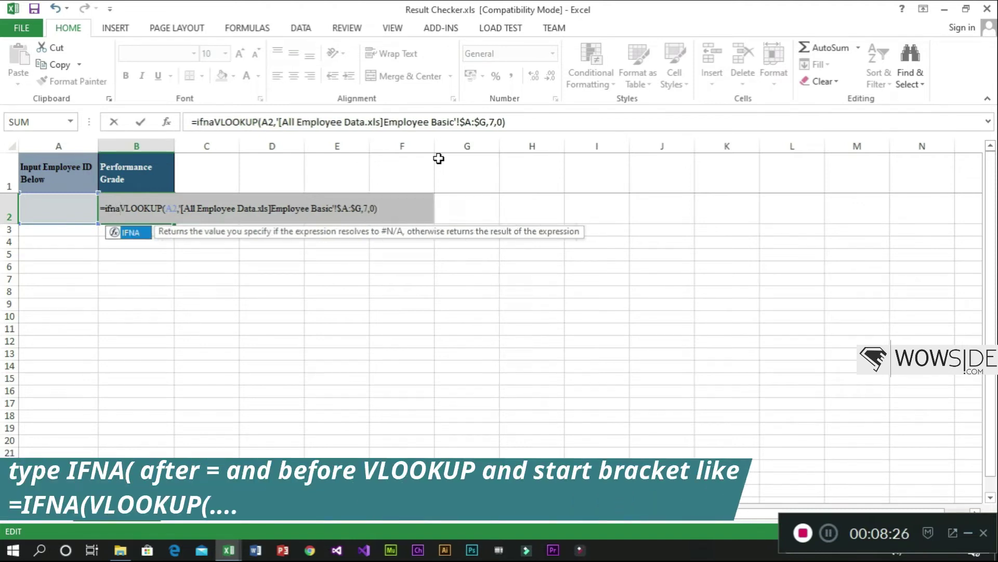
key("BackSpace")
key("BackSpace")
key("BackSpace")
key("BackSpace")
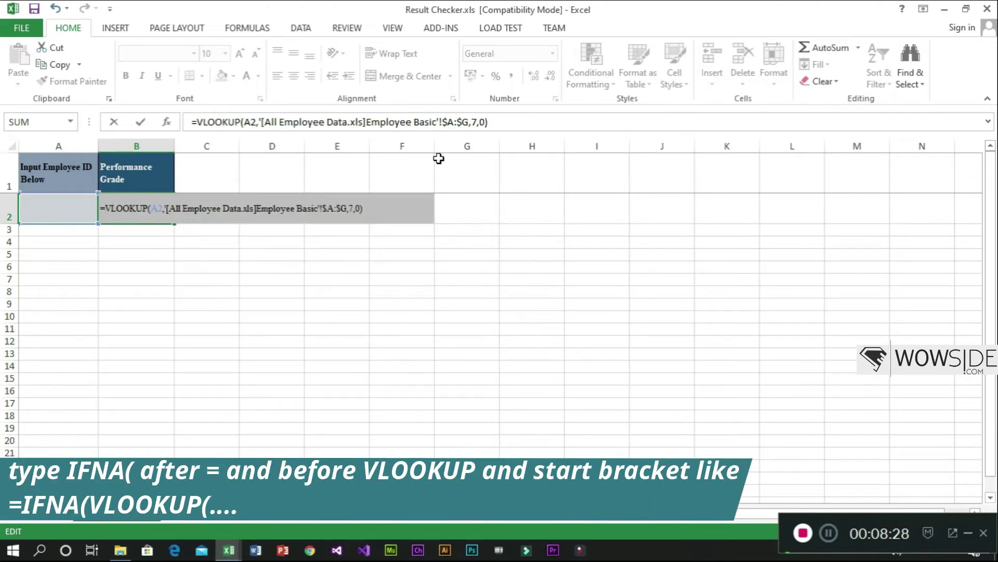
Wrap the VLOOKUP in cell B2 in an IFNA function with "Not Found" as the fallback value.
type("ifna")
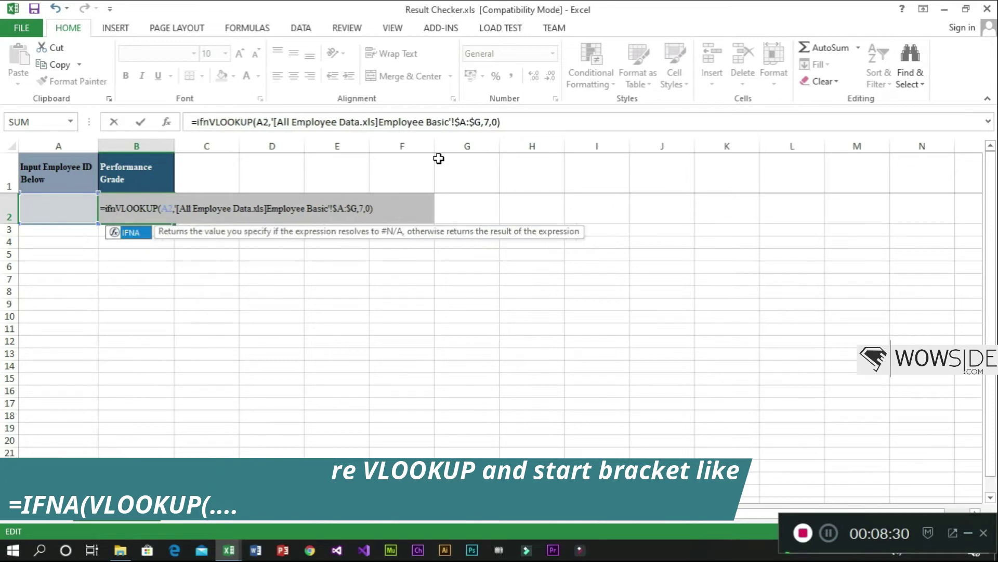
key("Tab")
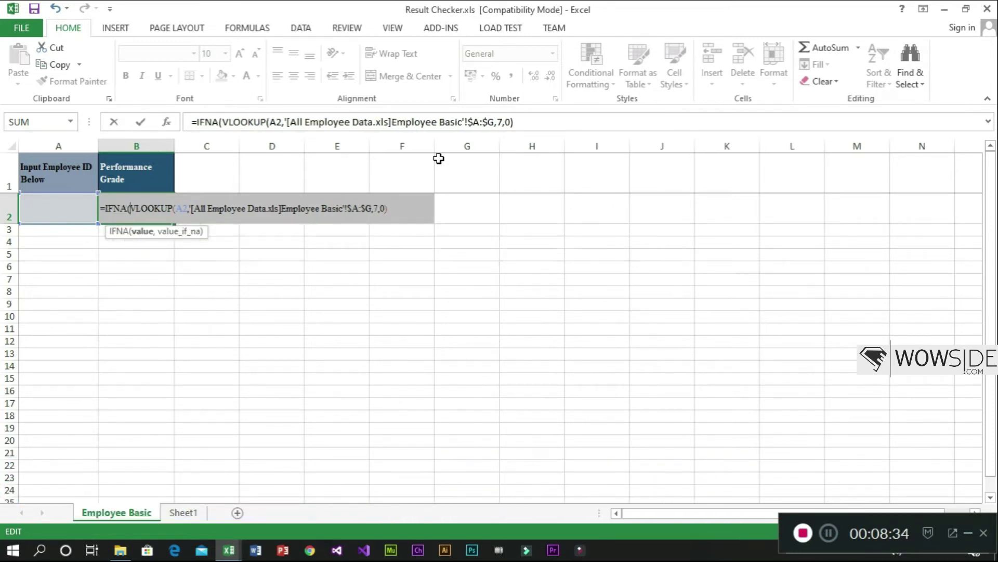
type(",\"No")
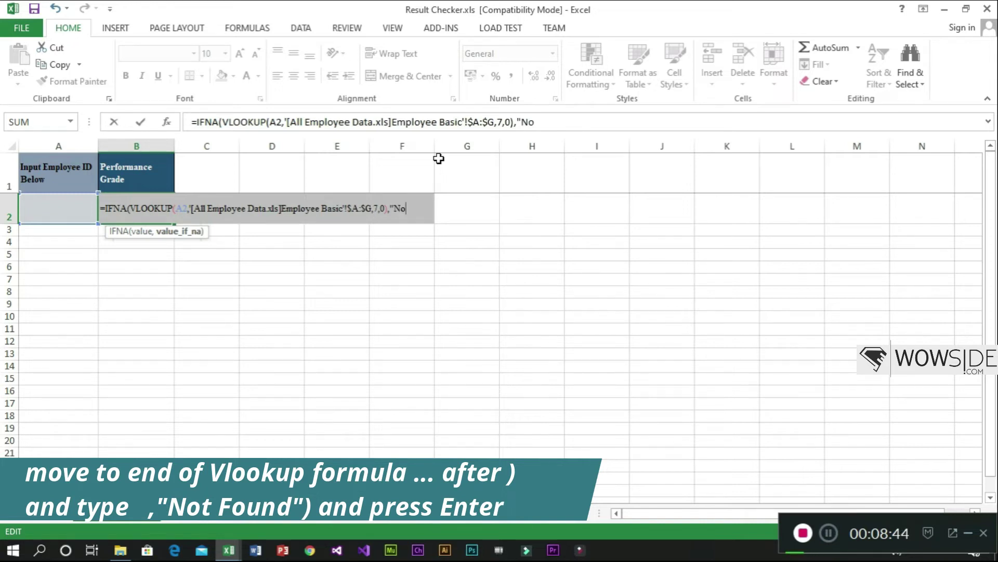
type("t Found\"")
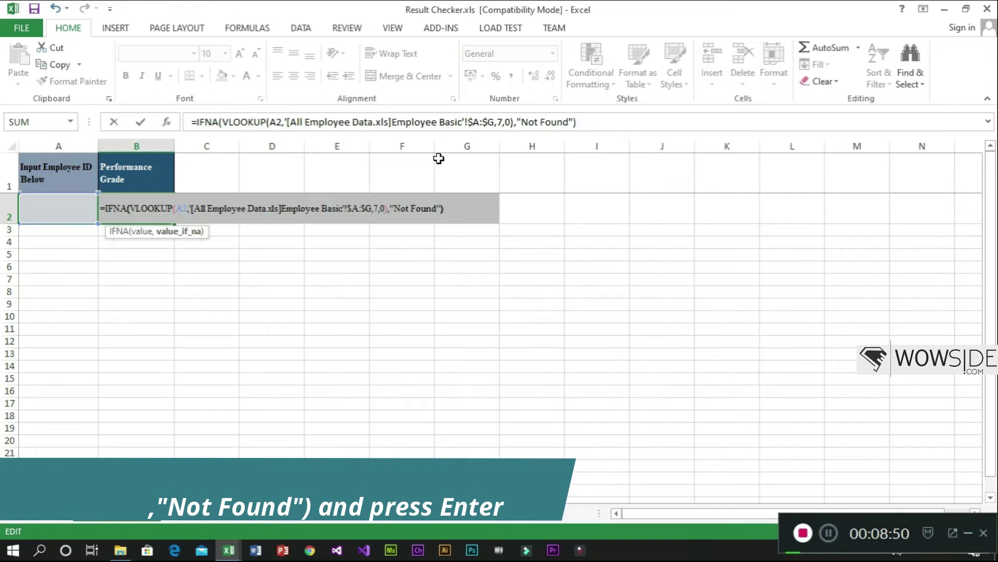
type(")")
key("Return")
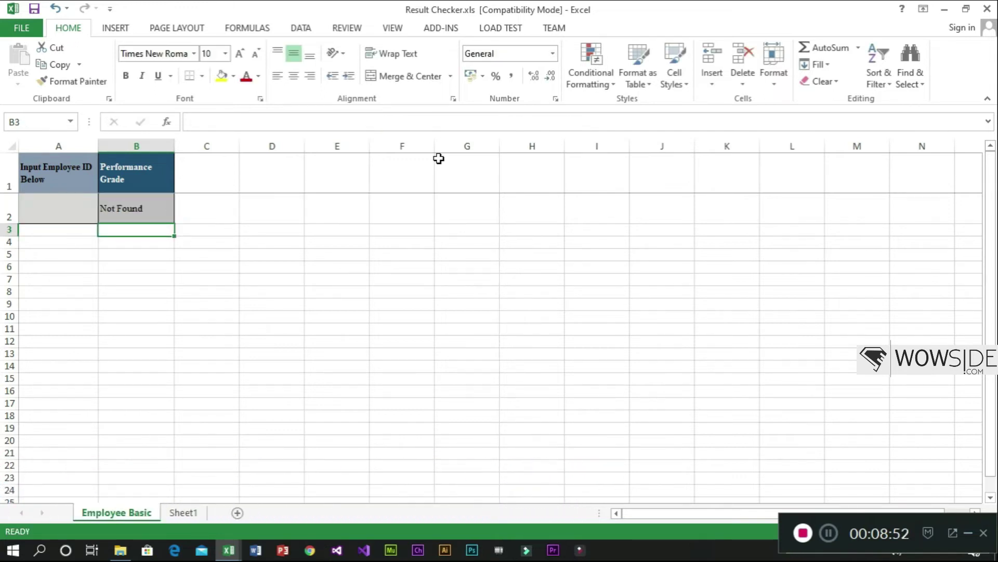
Look up a sample employee ID in the Emp ID column of Jaipur Staff.xls, at cell A12.
key("Up")
key("Left")
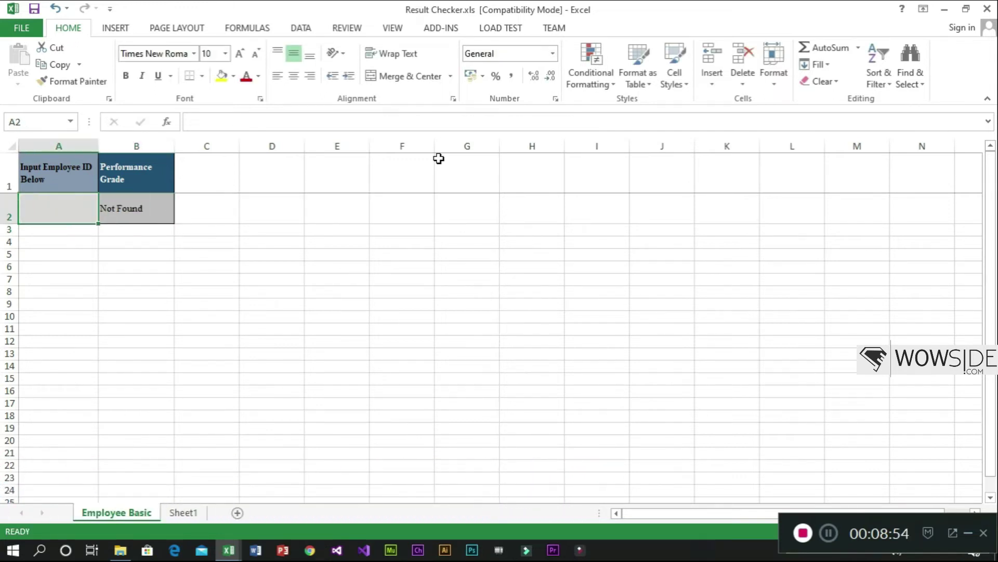
key("ctrl+Tab")
key("Left")
key("Down")
key("Left")
key("Left")
key("Left")
key("Left")
key("alt+Tab")
key("alt+Tab")
key("Down")
key("Down")
key("Down")
key("Down")
key("Down")
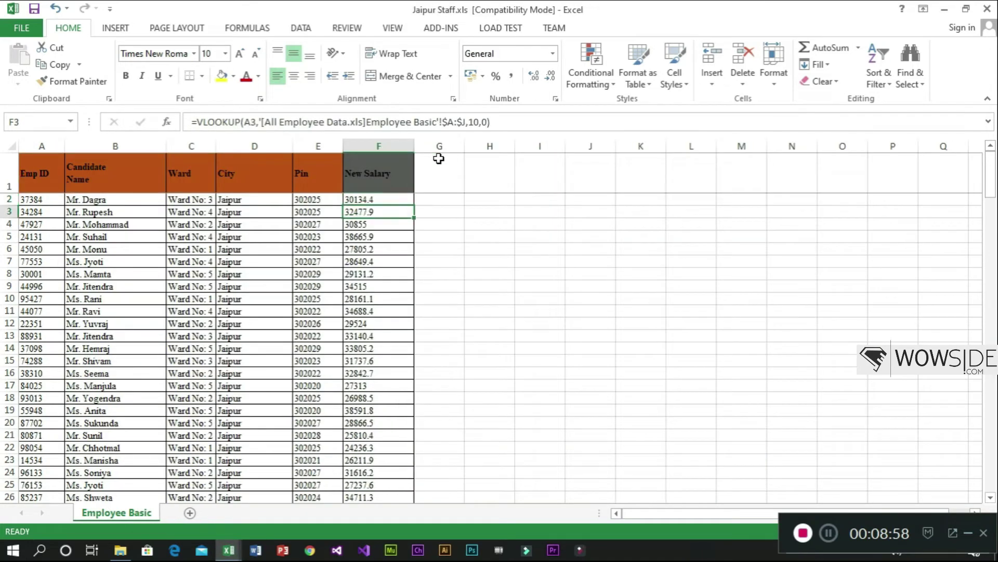
key("Down")
key("Down")
key("Down")
key("Down")
key("Down")
key("Left")
key("Left")
key("Left")
key("Left")
key("Left")
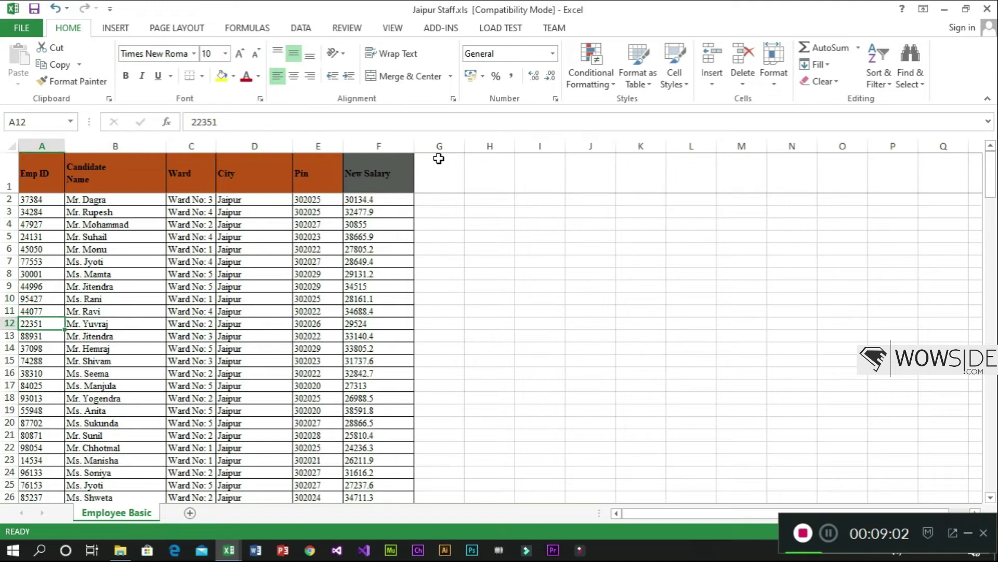
Return to Result Checker.xls and enter the employee ID from Jaipur Staff.xls cell A12 into input cell A2.
key("alt+Tab")
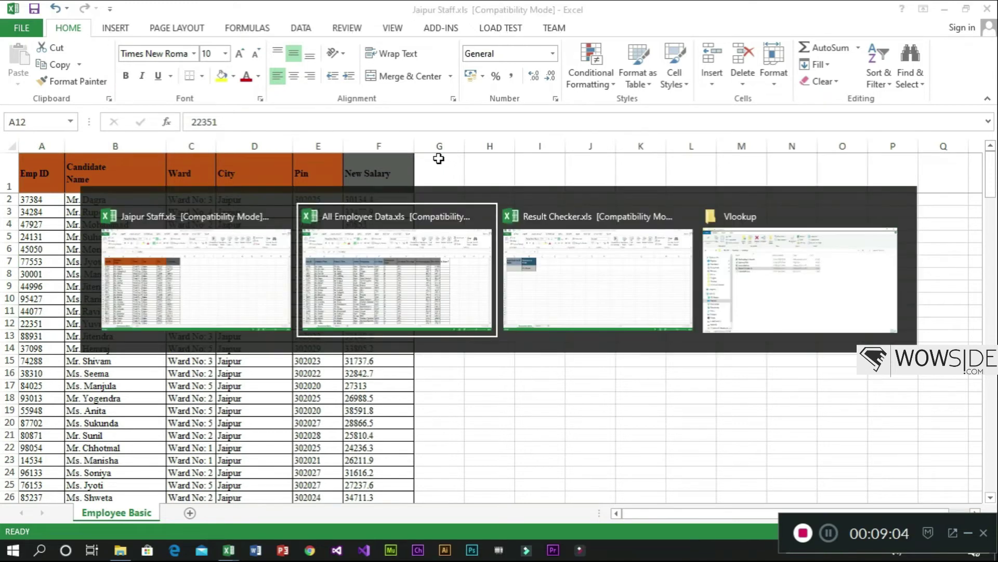
key("alt+Tab")
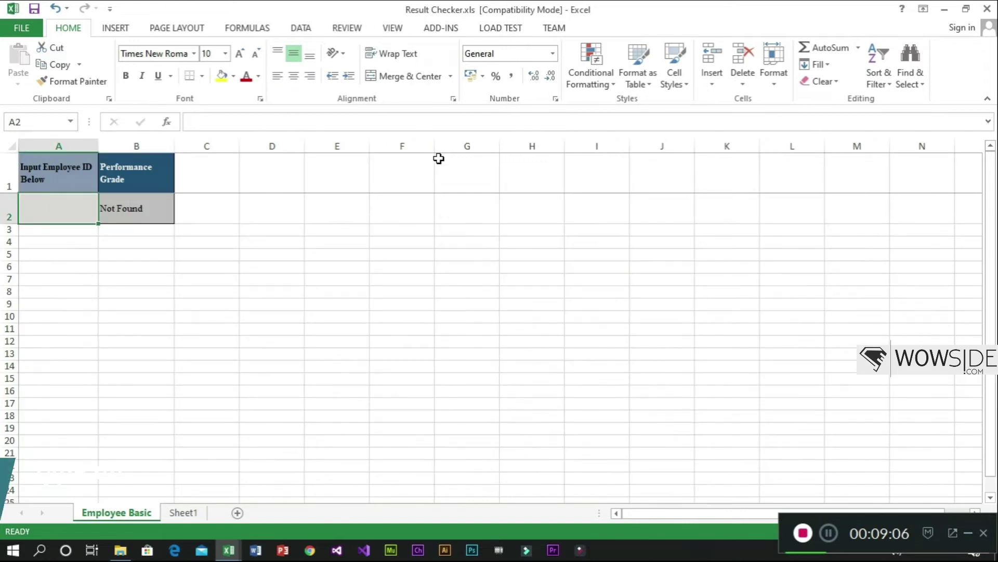
type("22351")
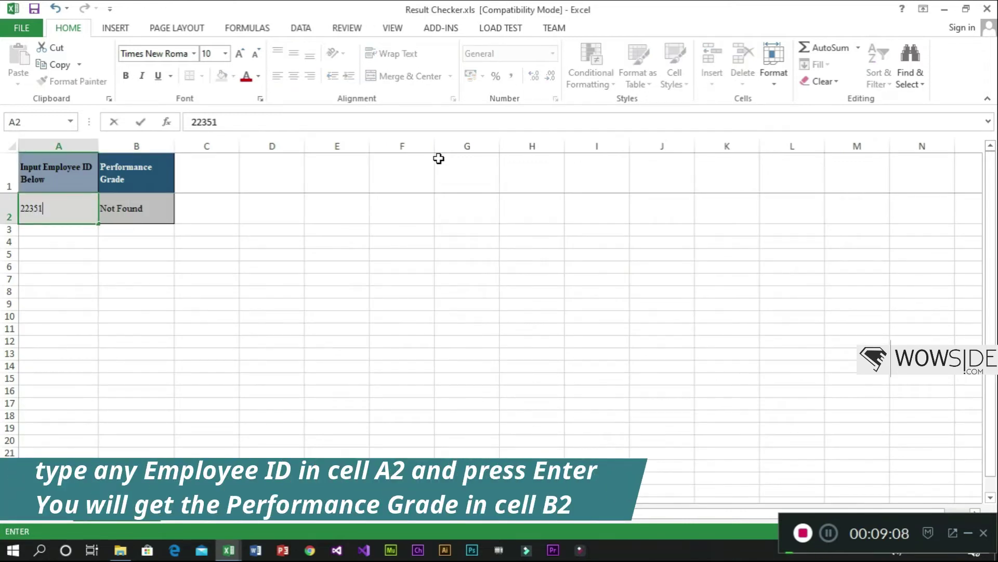
key("Return")
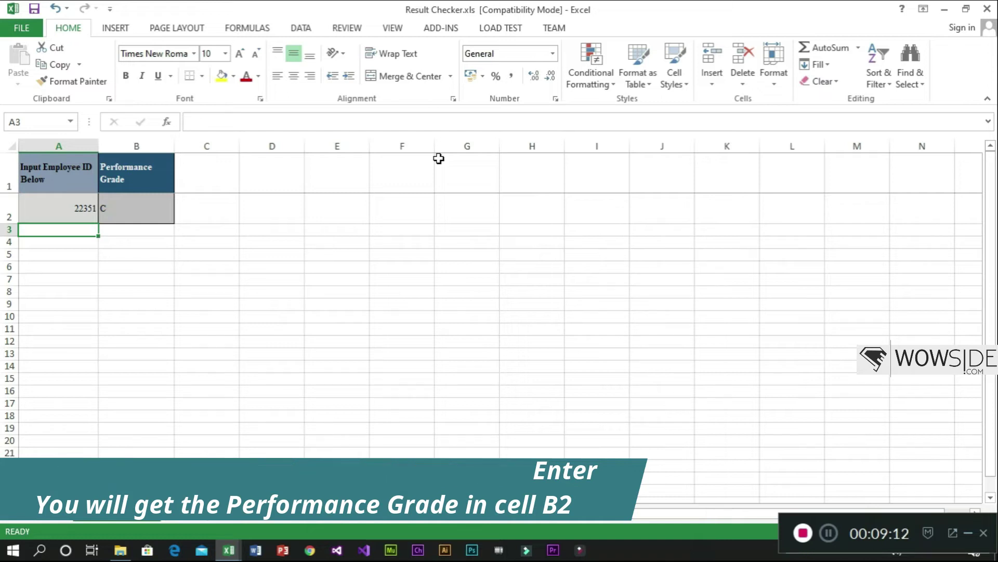
key("Up")
Clear all New Salary formulas in Jaipur Staff.xls from F2 to the end of the column.
key("alt+Tab")
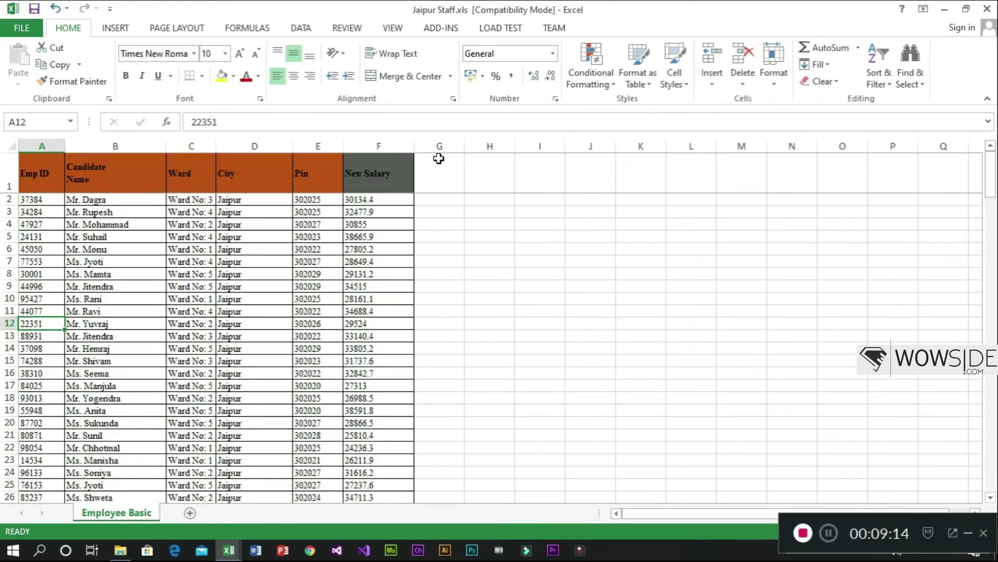
left_click(326, 257)
left_click(395, 200)
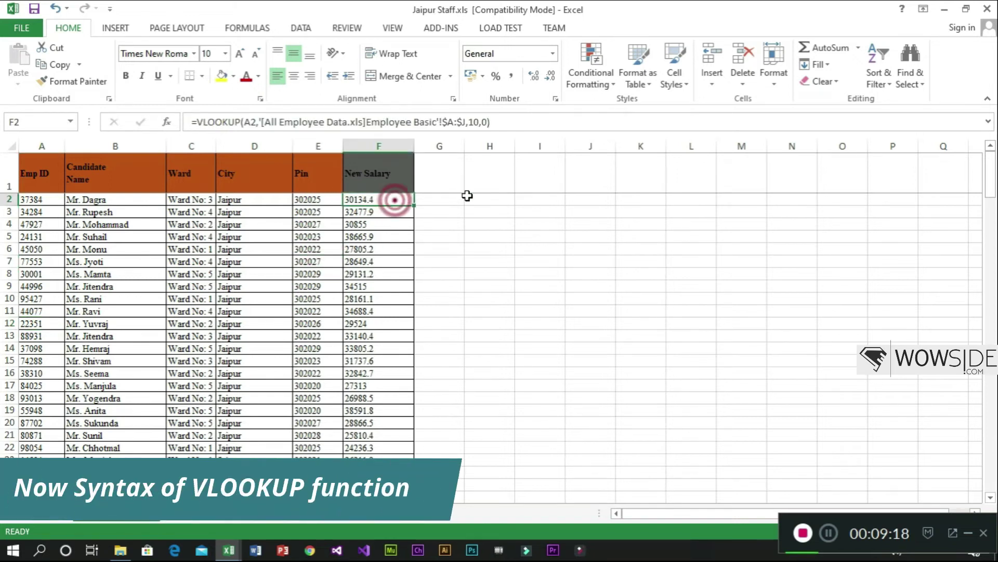
key("ctrl+shift+Down")
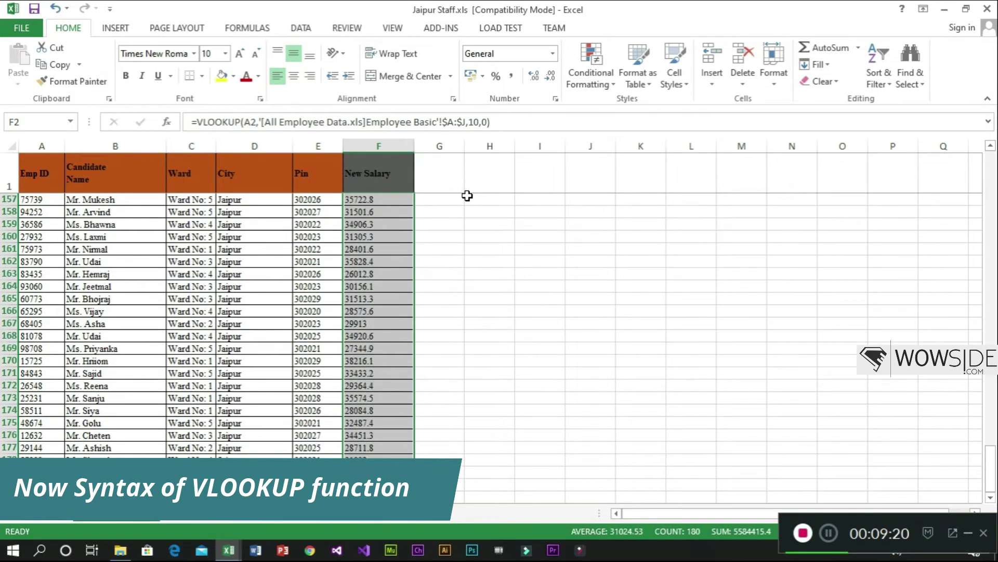
key("Delete")
key("Up")
key("Down")
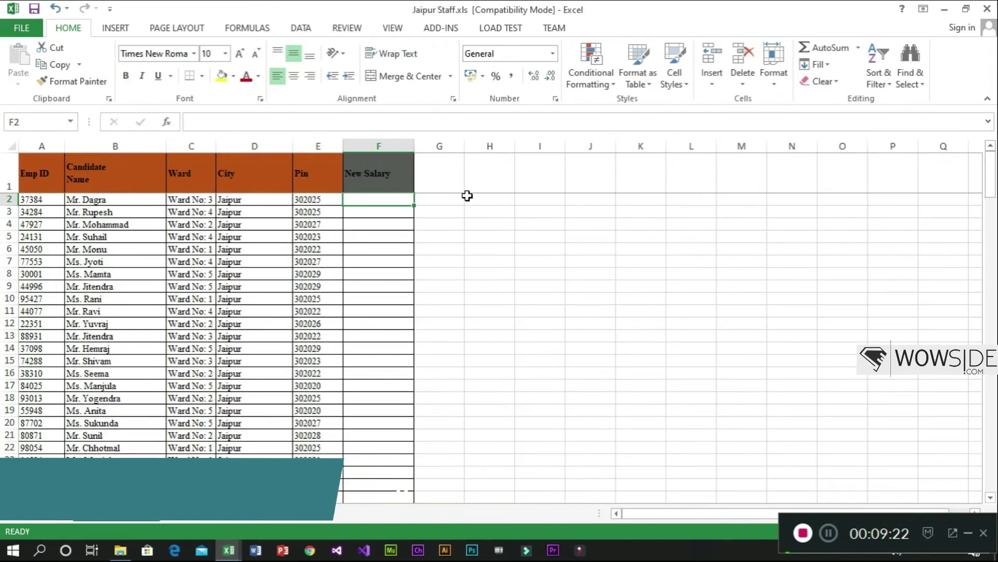
View the VLOOKUP argument syntax in New Salary cell F2 and discard the formula entry.
type("=vlo")
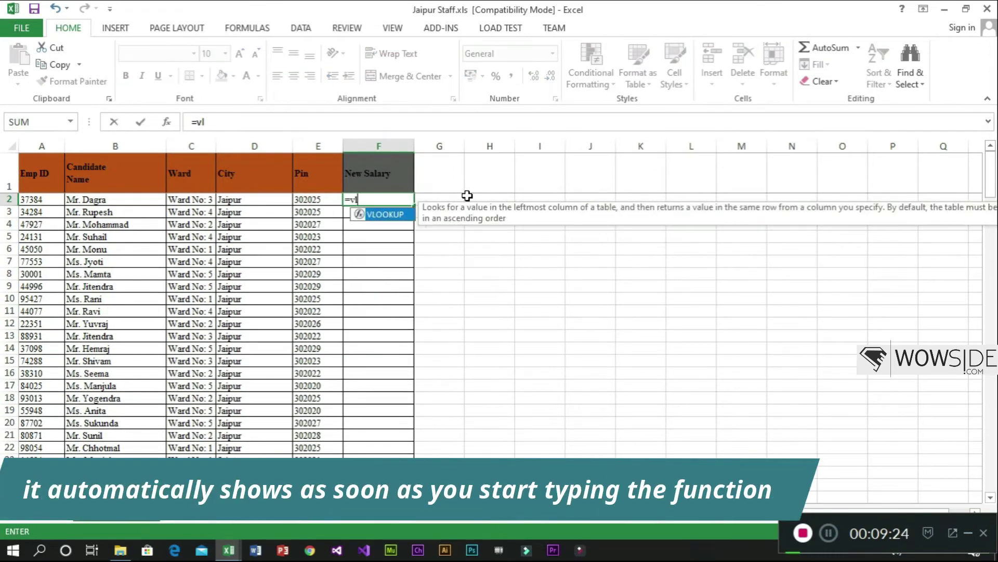
key("Tab")
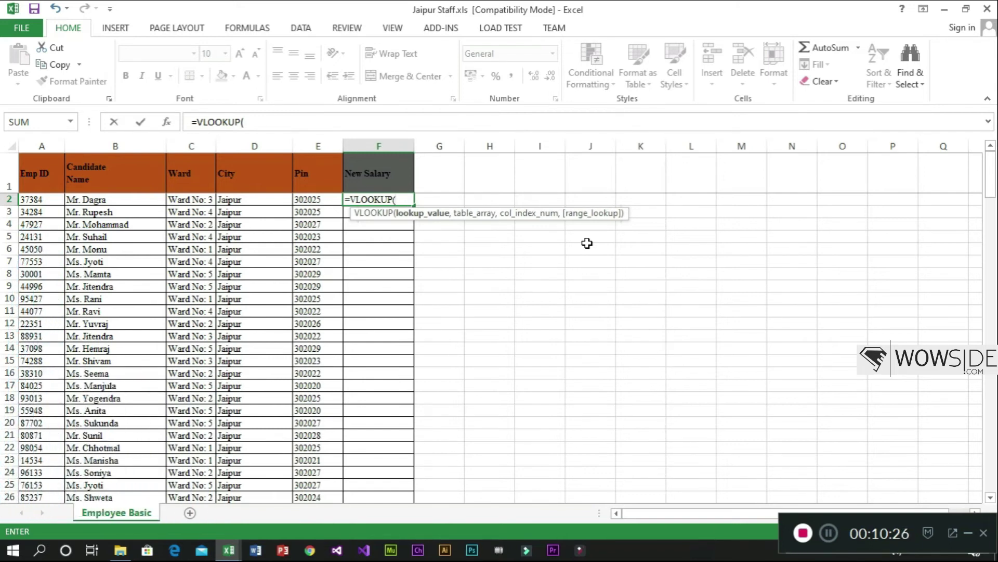
key("Escape")
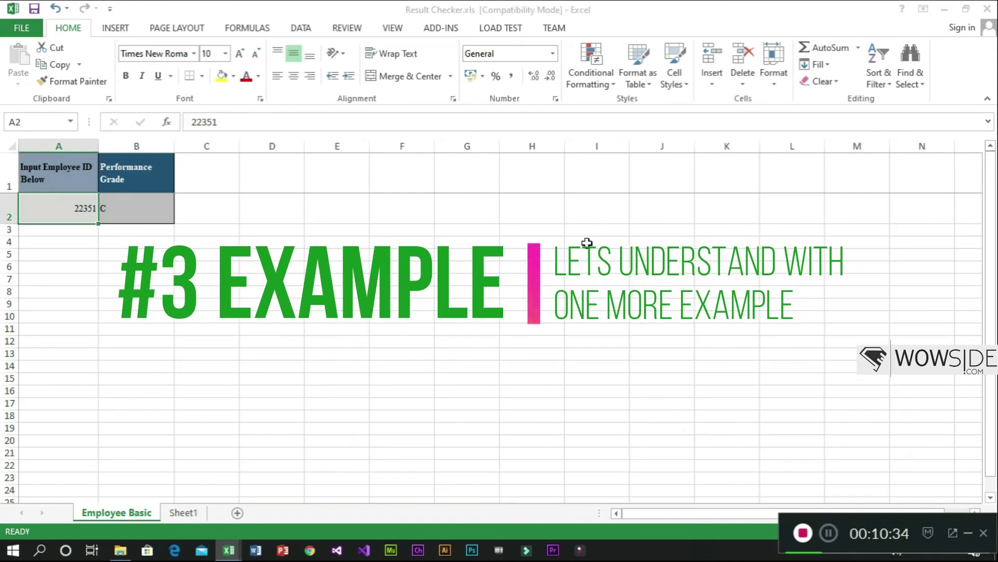
Switch to All Employee Data.xls and examine its columns across to the In Jaipur? header in K1.
key("alt+Tab")
key("Tab")
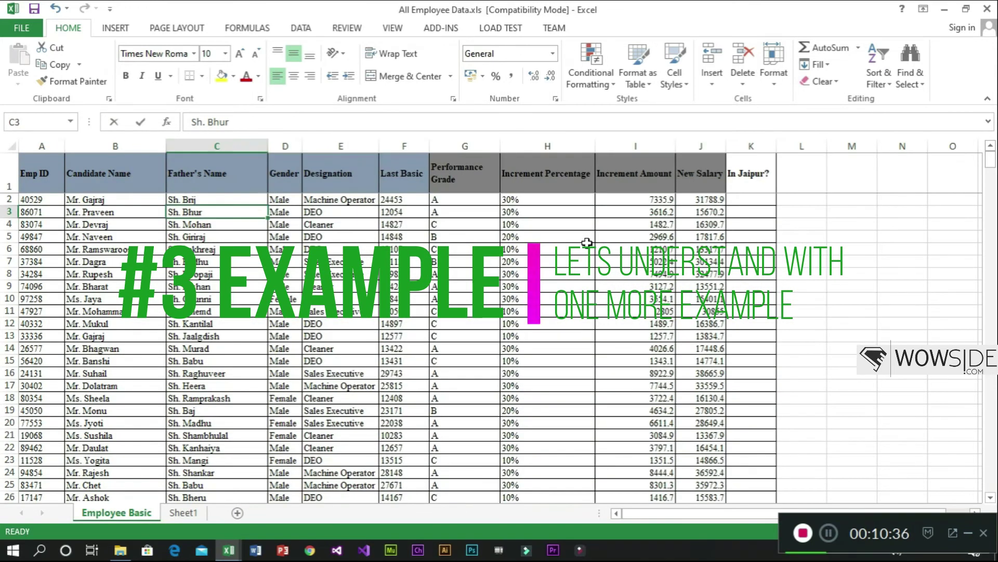
key("Right")
key("Right")
key("Right")
key("Right")
key("Right")
key("Right")
key("Right")
key("Right")
key("Up")
key("Up")
Examine the New Salary column in All Employee Data.xls by selecting its values from J2 to the last row.
key("Left")
key("Left")
key("Right")
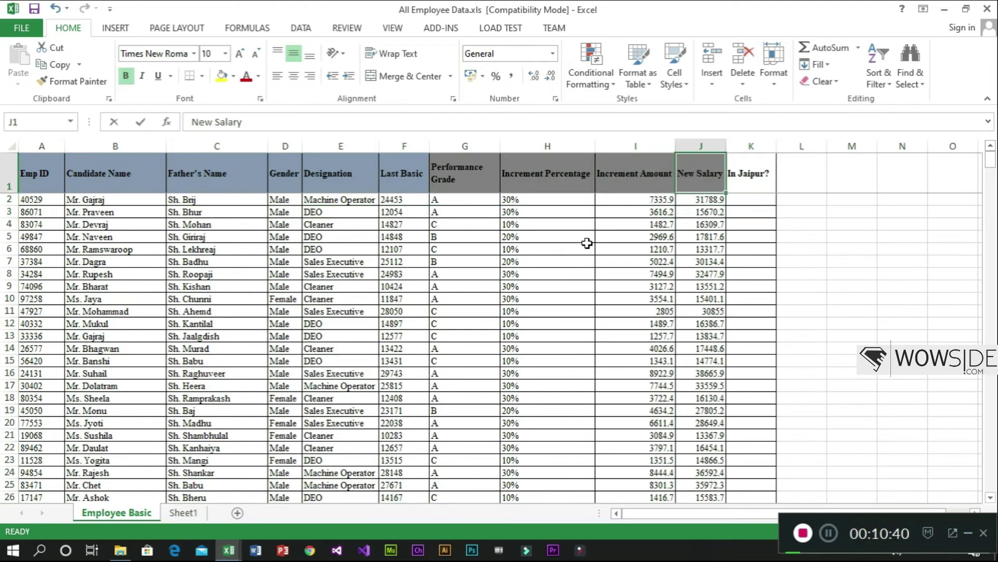
key("Down")
key("ctrl+shift+Down")
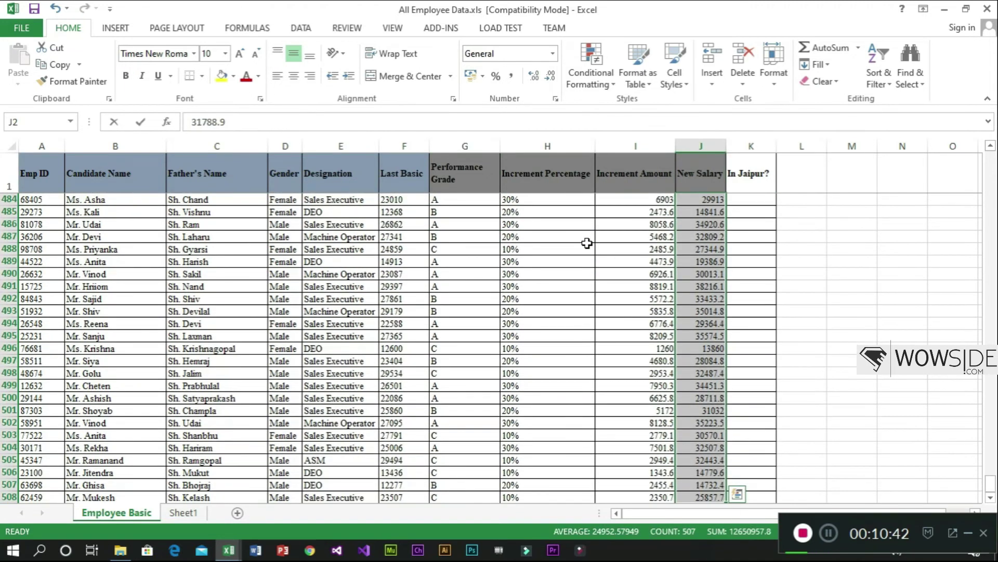
Switch to Jaipur Staff.xls and examine its Emp ID column by selecting the values from A2 to the last row.
key("Up")
key("Down")
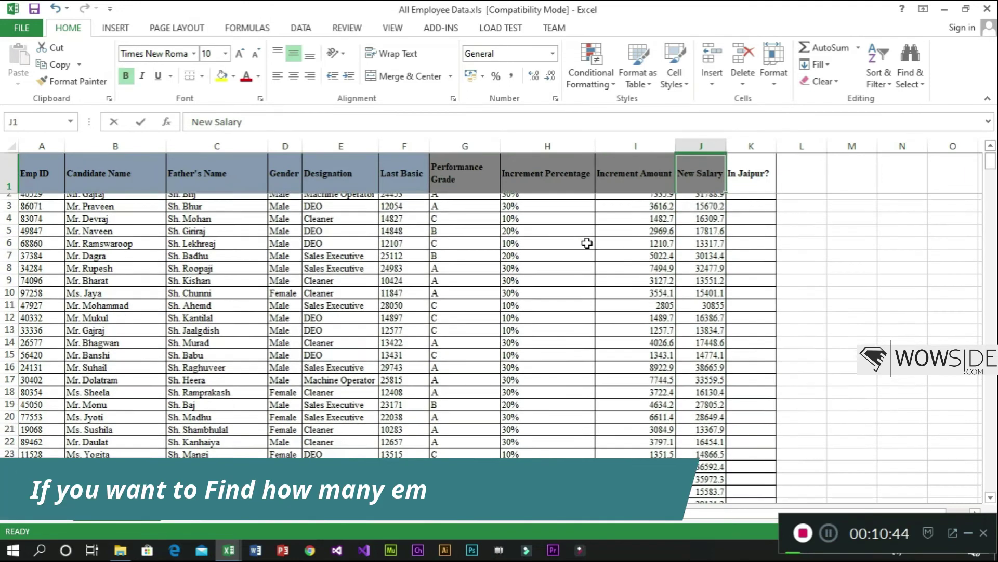
key("Right")
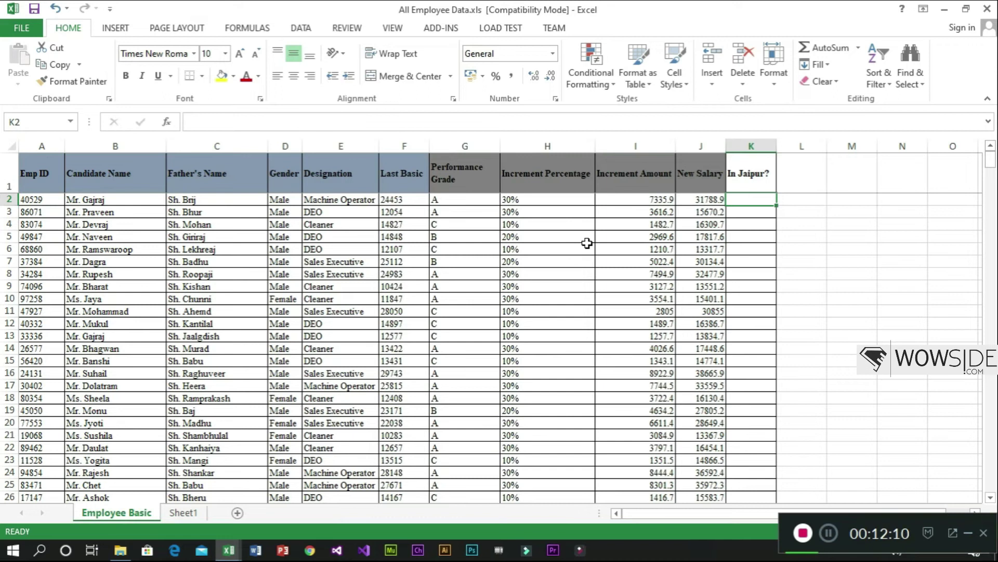
key("ctrl+Tab")
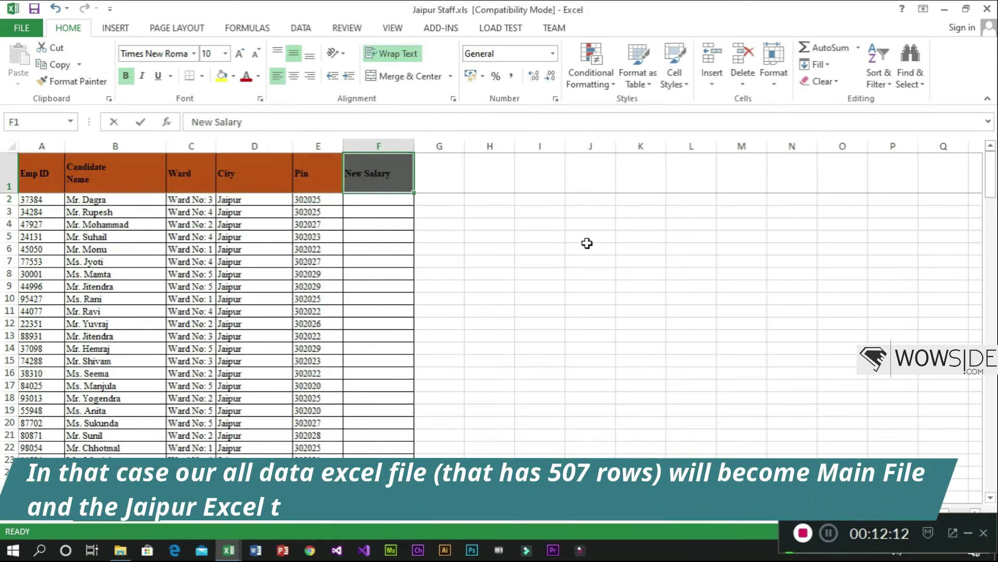
key("Left")
key("Left")
key("Left")
key("Left")
key("Left")
key("Down")
key("ctrl+shift+Down")
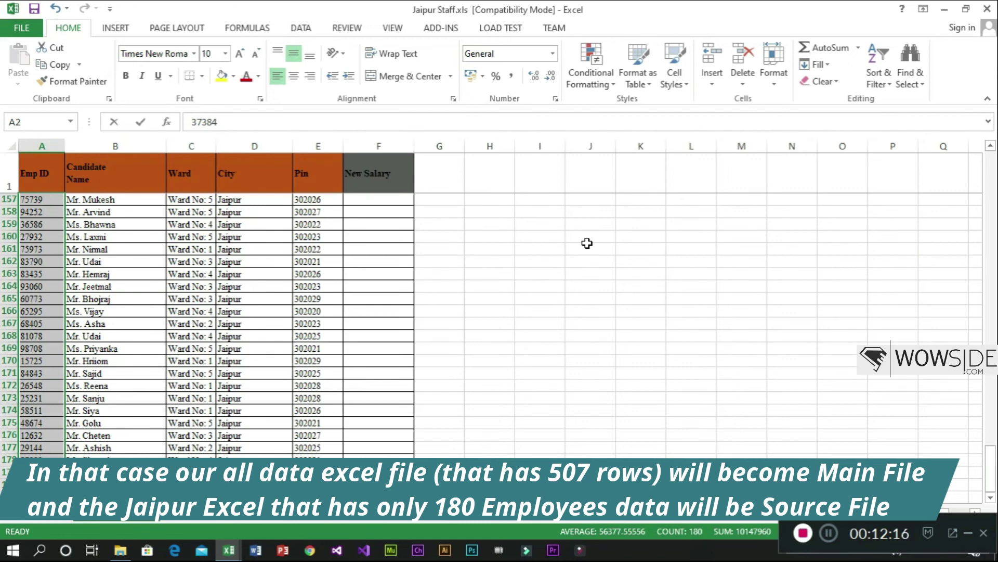
key("ctrl+Up")
Switch back to All Employee Data.xls and examine its Emp ID column and the In Jaipur? header in K1.
key("ctrl+Tab")
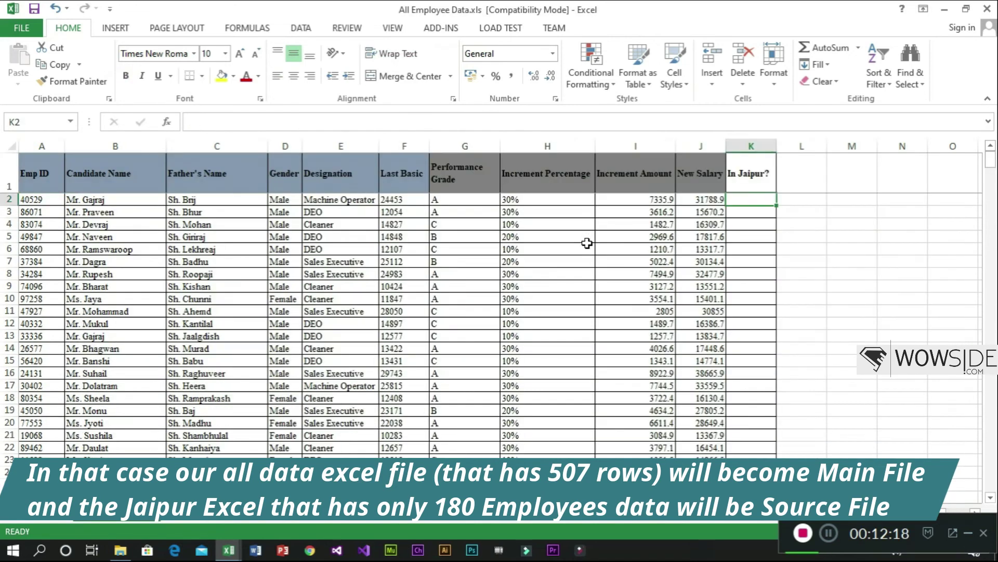
key("Up")
key("Left")
key("Left")
key("Left")
key("Left")
key("Left")
key("Left")
key("Left")
key("Left")
key("Left")
key("Left")
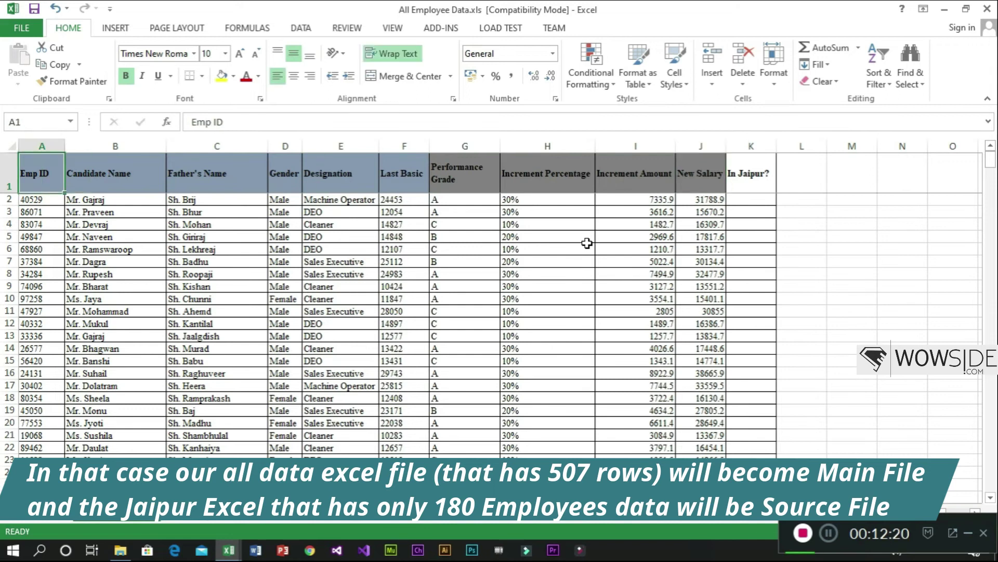
key("Down")
key("ctrl+shift+Down")
key("ctrl+Up")
key("Down")
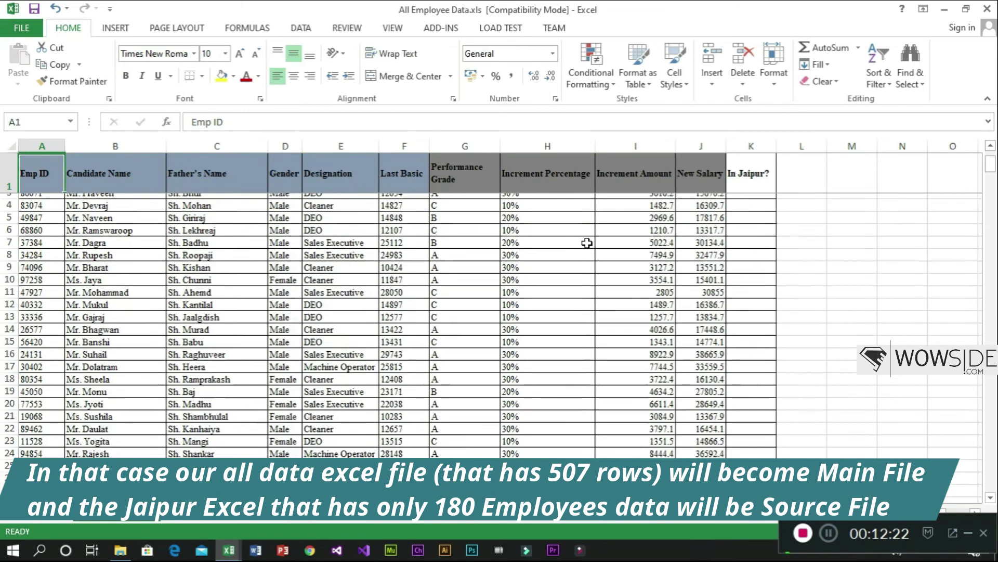
key("Up")
key("ctrl+Right")
key("Right")
key("Left")
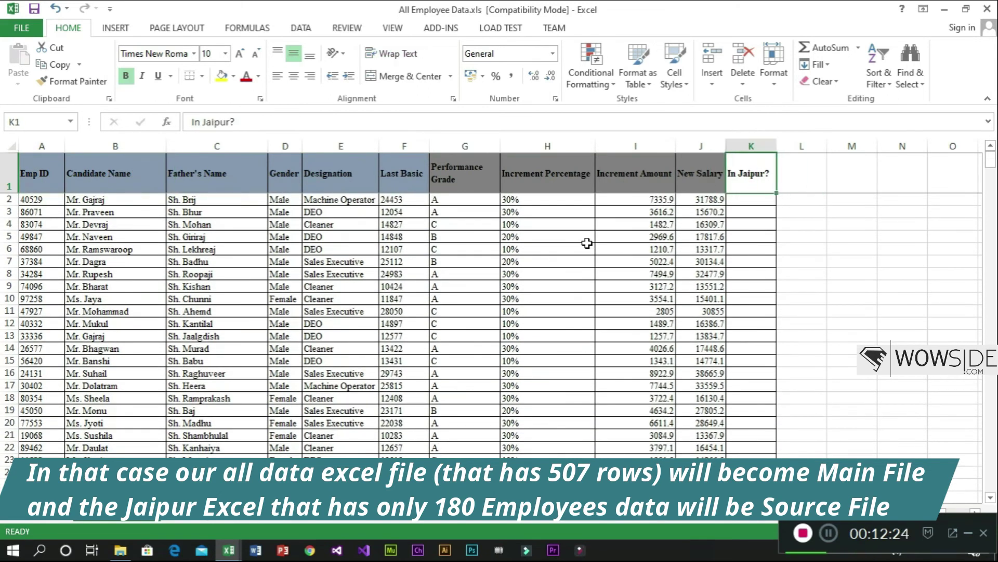
Recheck the Emp ID values in Jaipur Staff.xls and return to the start of the column.
key("ctrl+Tab")
key("Down")
scroll(588, 243, "down", 1)
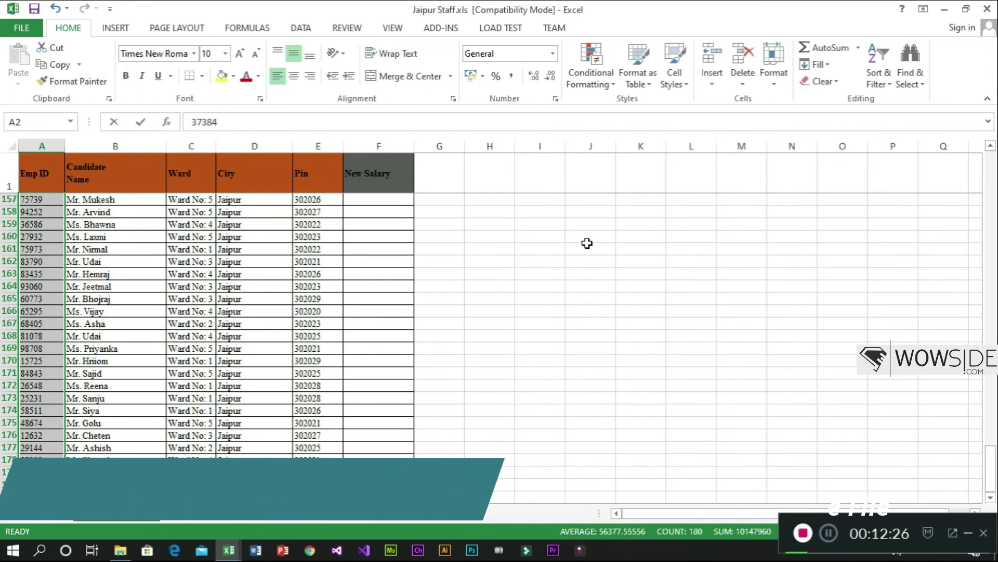
key("Up")
key("Down")
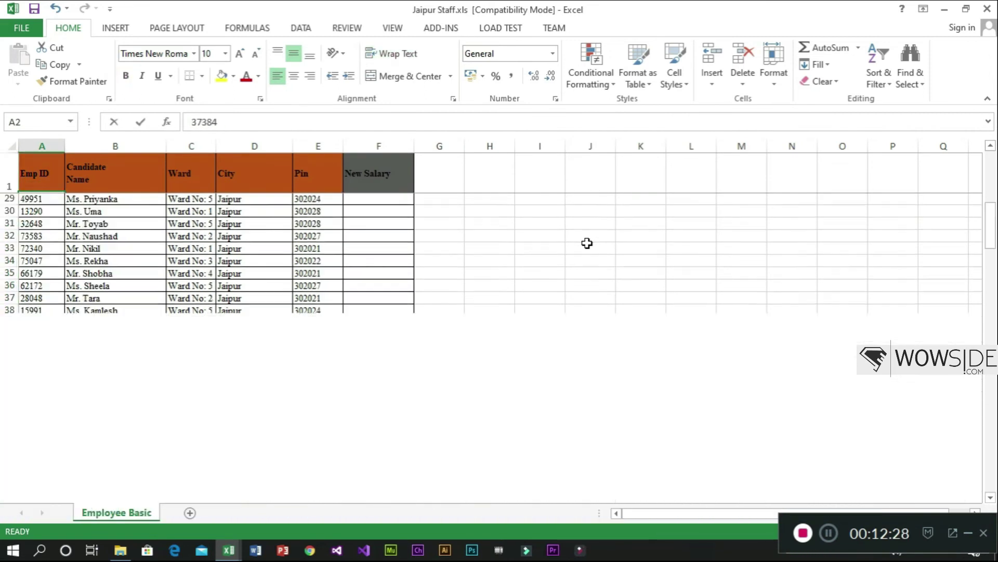
Start a VLOOKUP formula in In Jaipur? cell K2 of All Employee Data.xls with Emp ID cell A2 as the lookup value.
key("alt+Tab")
key("Right")
key("Left")
key("Down")
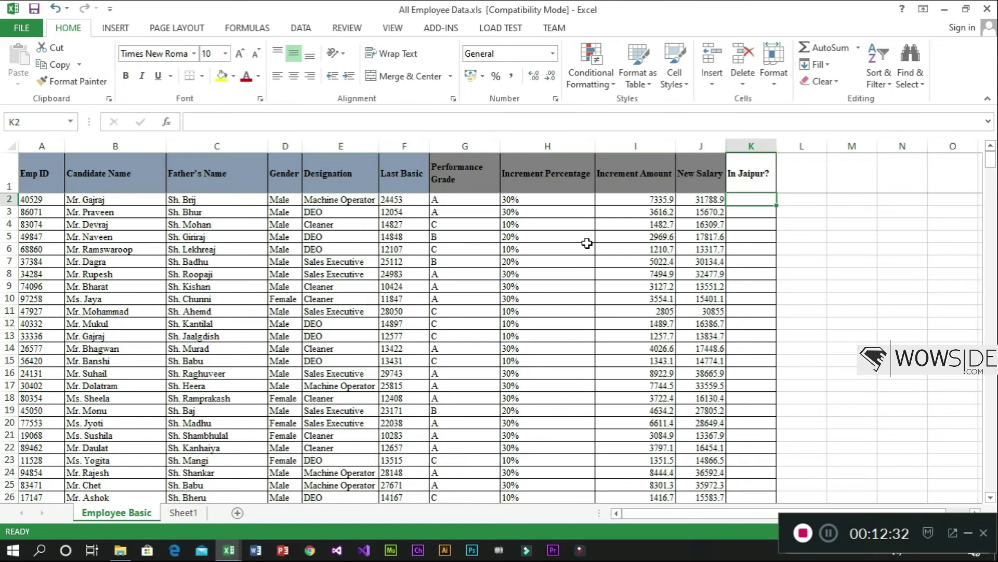
type("=VLOOKUP(")
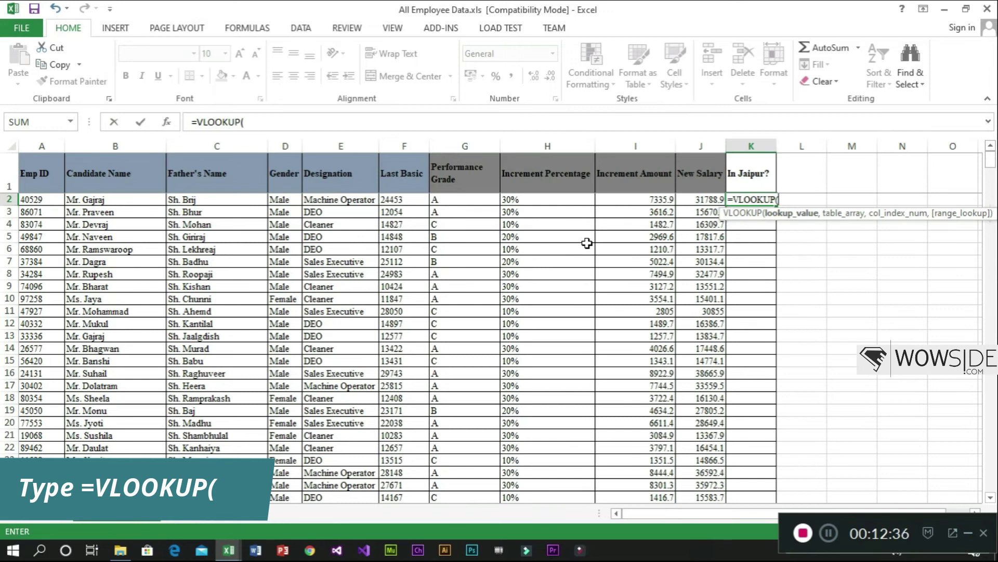
key("Left")
key("Left")
key("Left")
key("Left")
key("Left")
key("Left")
key("Left")
key("Left")
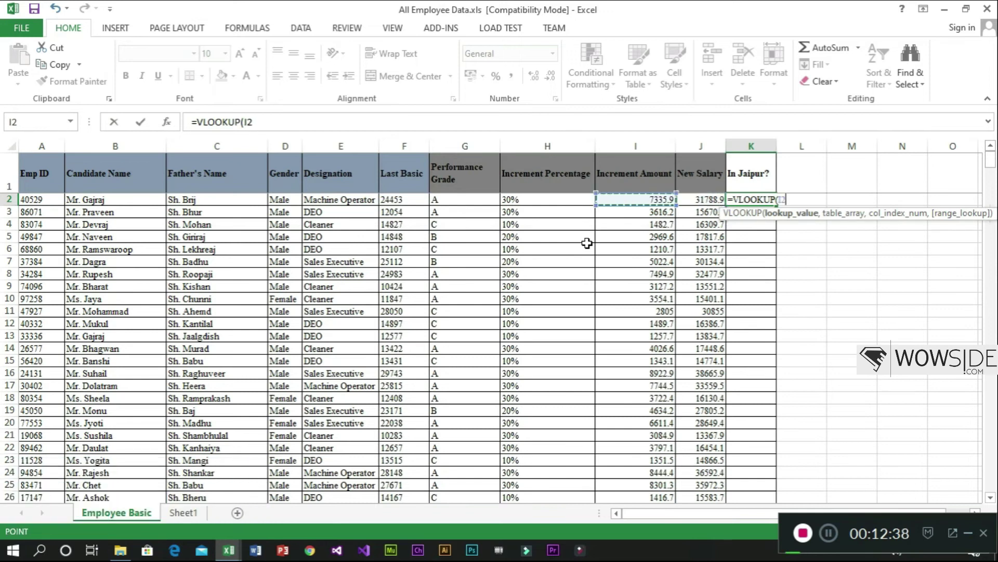
key("Left")
key("Left")
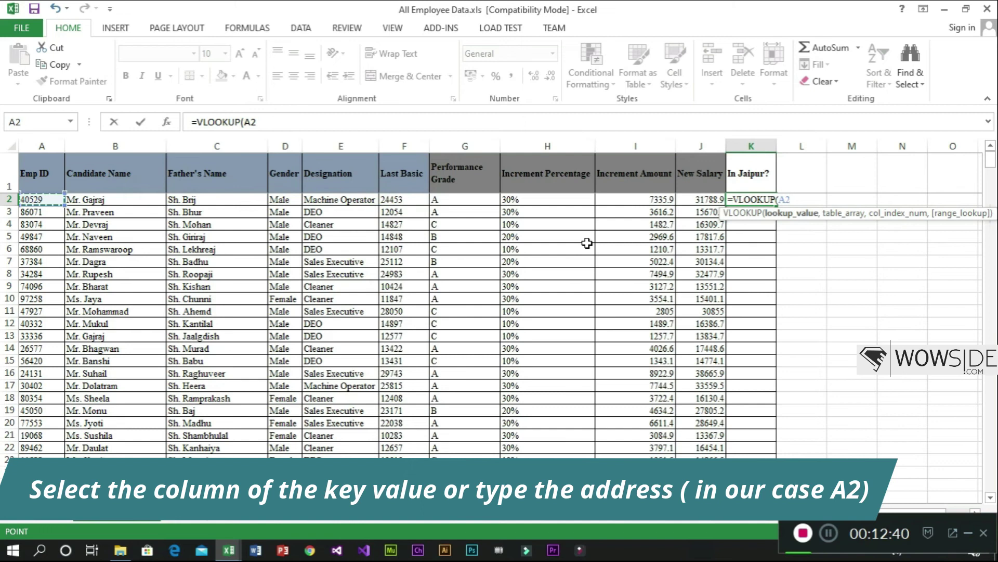
type(",")
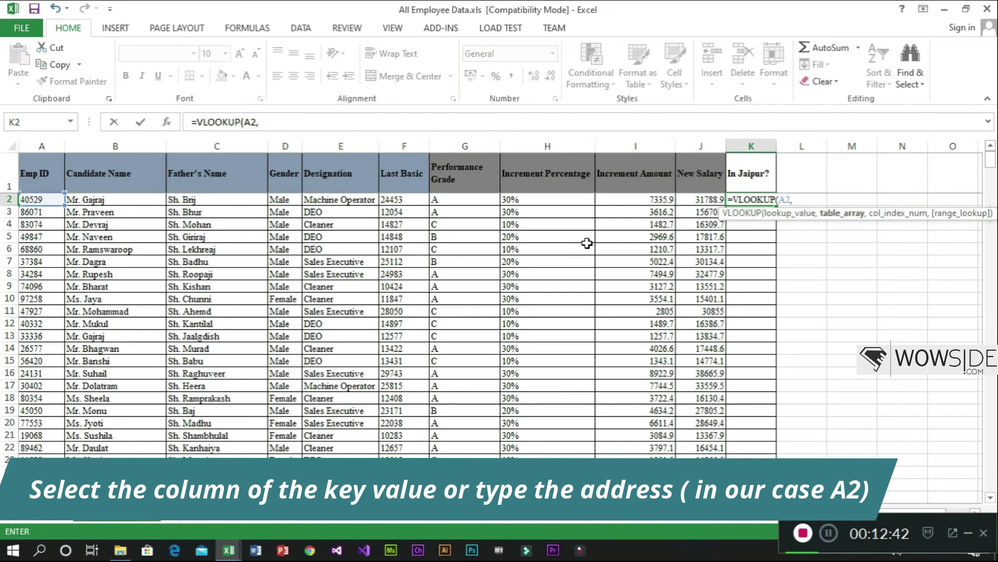
Complete the VLOOKUP with Jaipur Staff.xls columns A:D as the table array, column index 4 and range lookup 0.
key("alt+Tab")
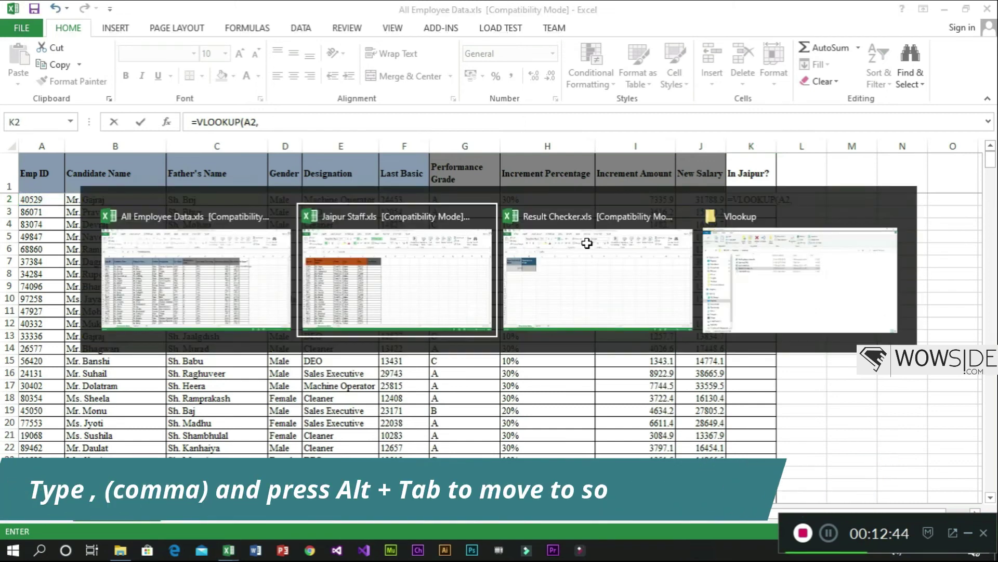
key("Down")
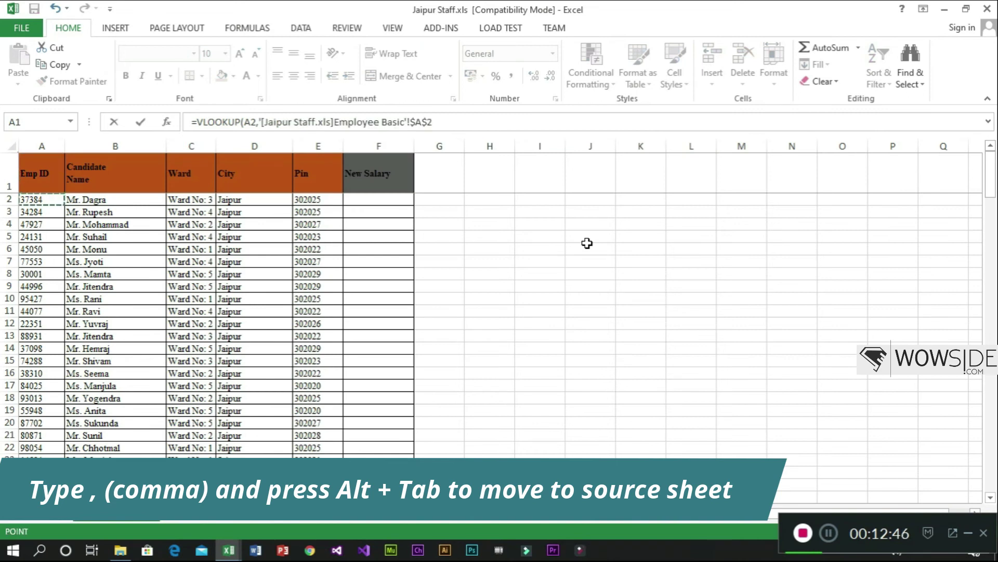
key("ctrl+space")
key("shift+Right")
key("shift+Right")
key("shift+Right")
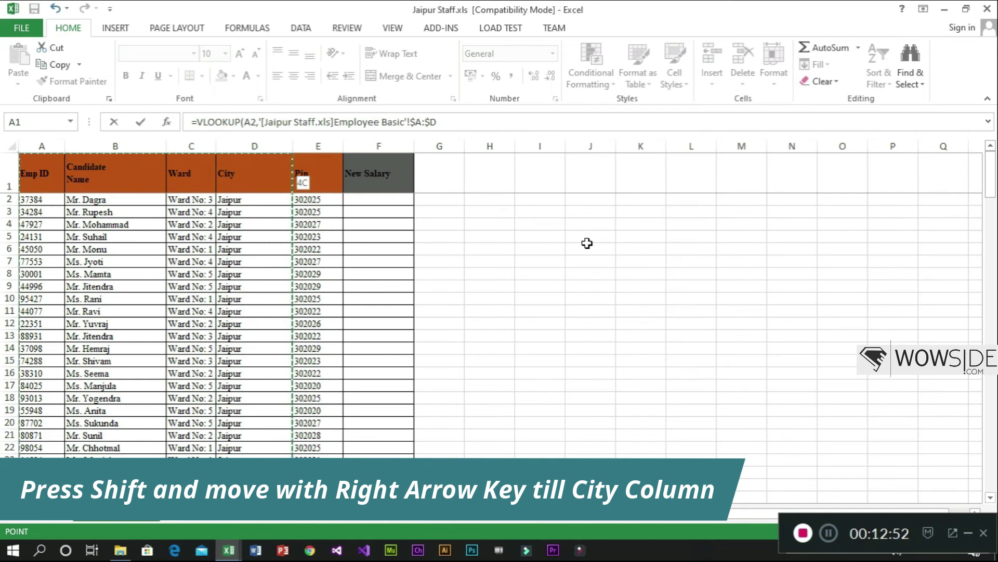
type(",4,")
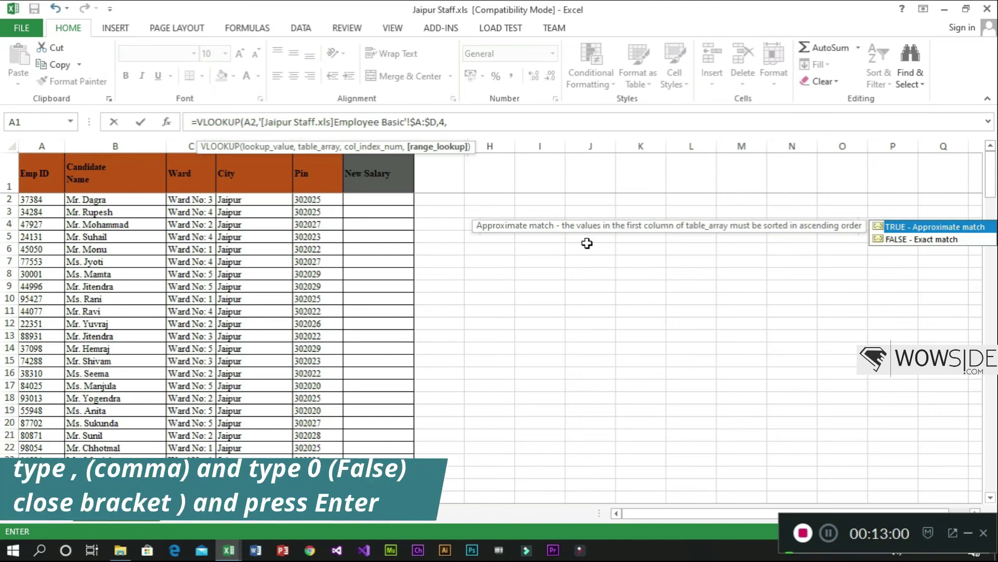
type("0)")
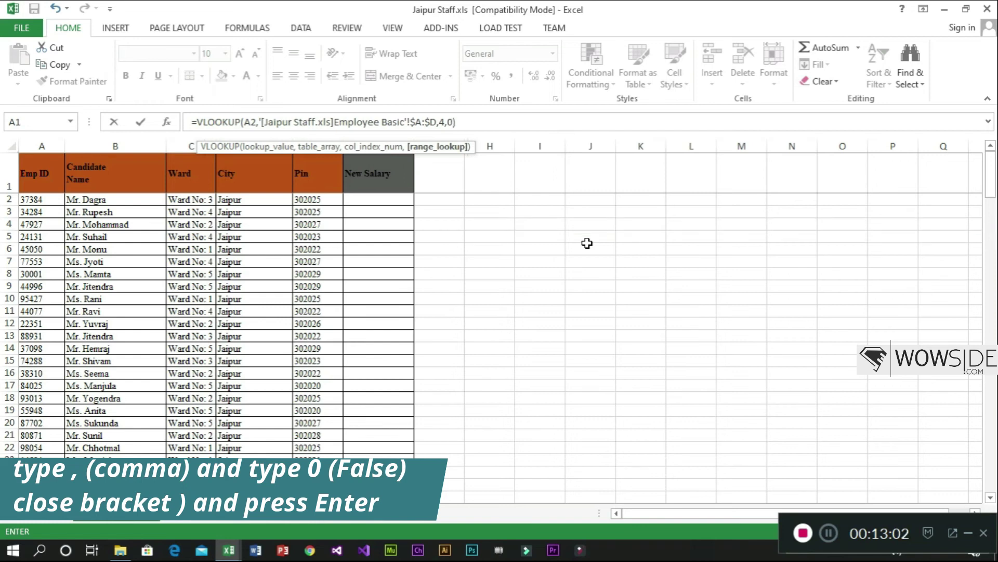
key("Return")
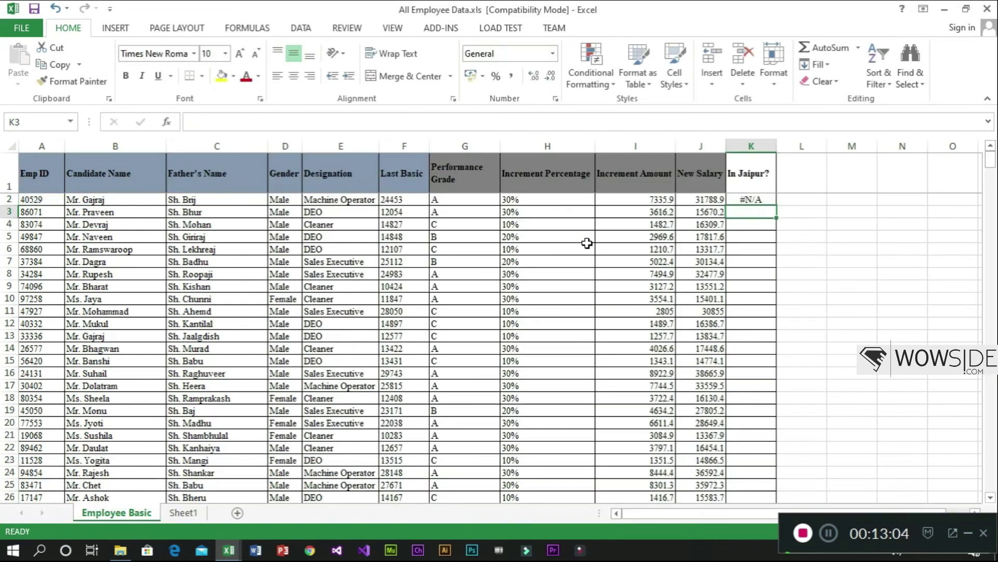
Wrap the VLOOKUP formula in K2 in IFNA with "No" as the value for missing matches.
key("Up")
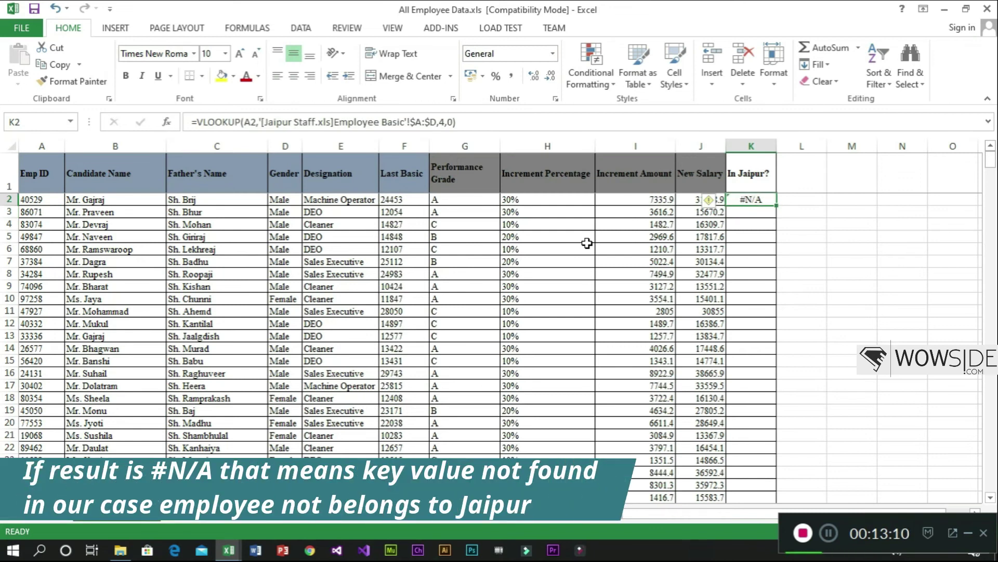
key("F2")
key("Left")
key("Left")
key("Left")
key("Left")
key("Left")
key("Left")
key("Left")
key("Left")
key("Left")
key("Left")
key("Left")
key("Left")
key("Left")
key("Left")
key("Left")
key("Left")
key("Left")
key("Left")
key("Left")
key("Left")
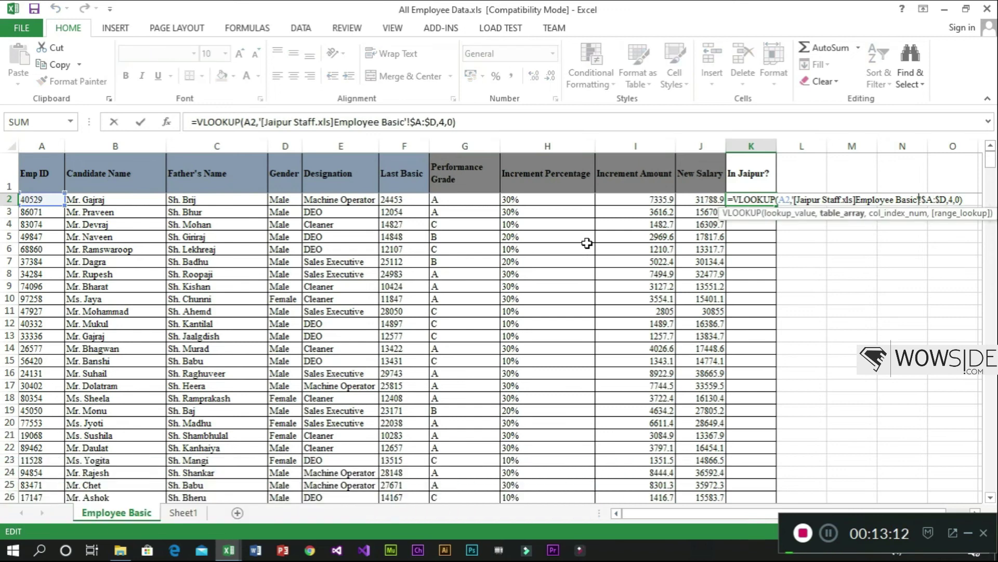
key("Left")
key("Left")
key("Left")
key("Left")
key("Left")
key("Left")
key("Left")
key("Left")
key("Left")
key("Left")
key("Left")
key("Left")
key("Left")
key("Left")
key("Left")
key("Left")
key("Left")
key("Left")
key("Left")
key("Left")
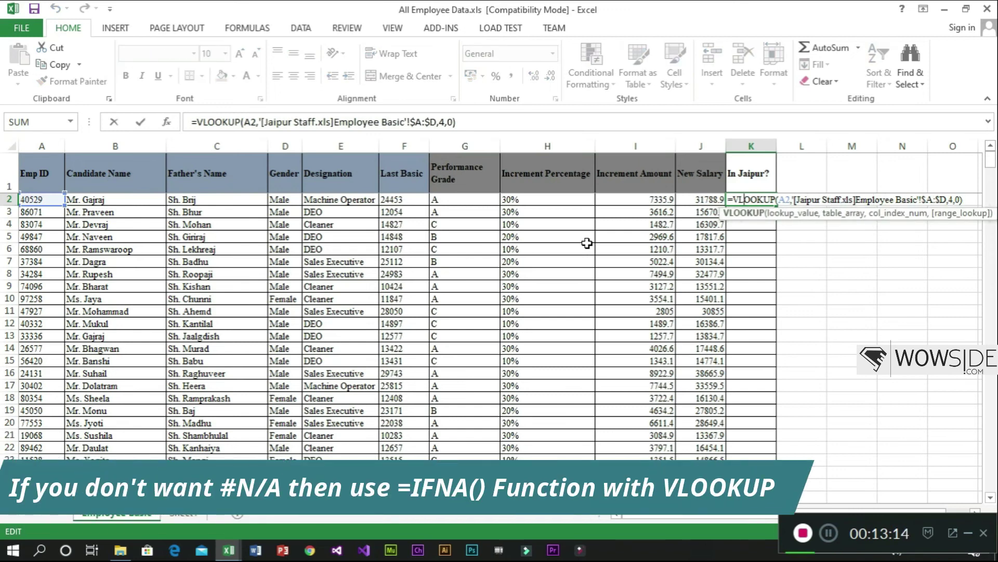
key("Left")
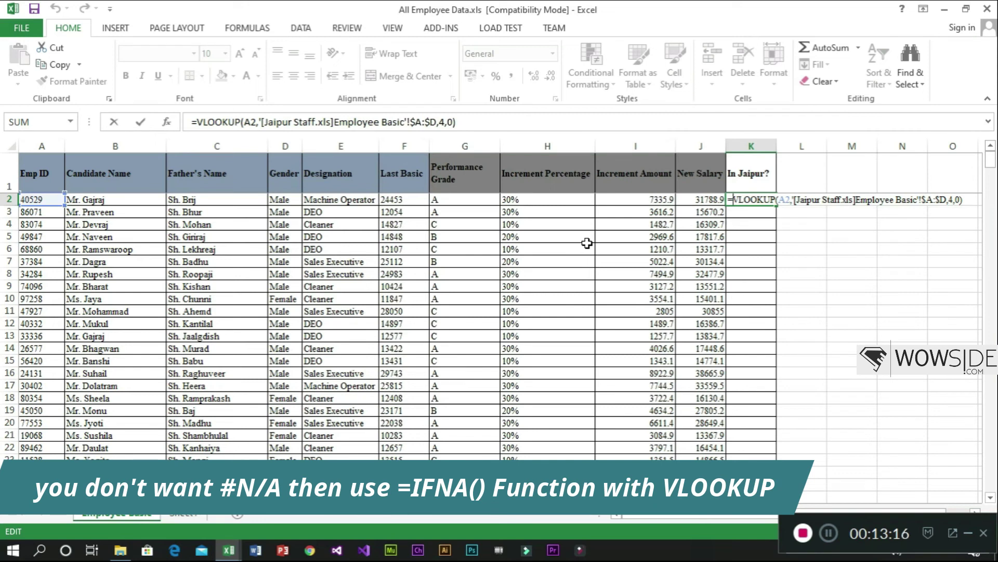
type("ifna")
key("Tab")
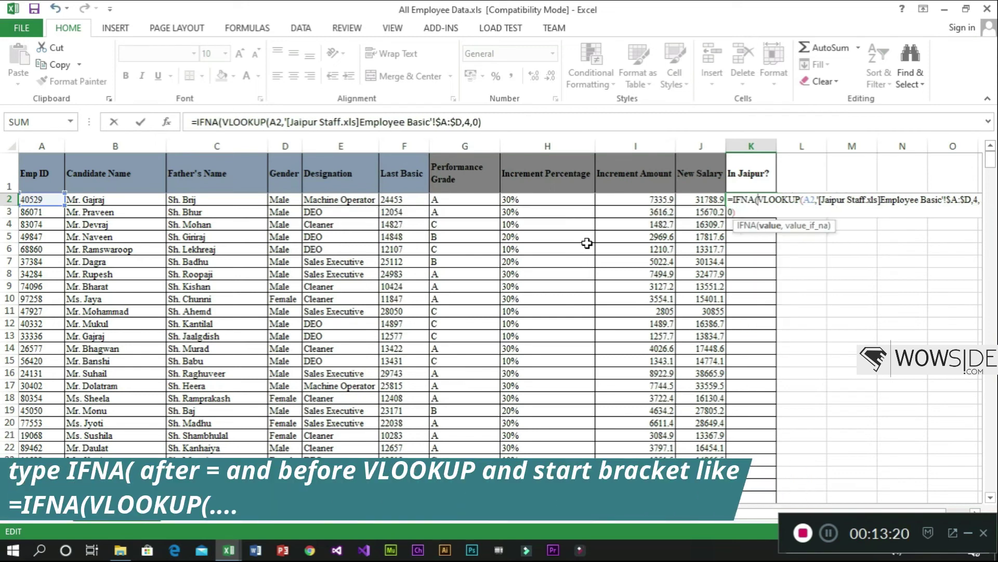
key("End")
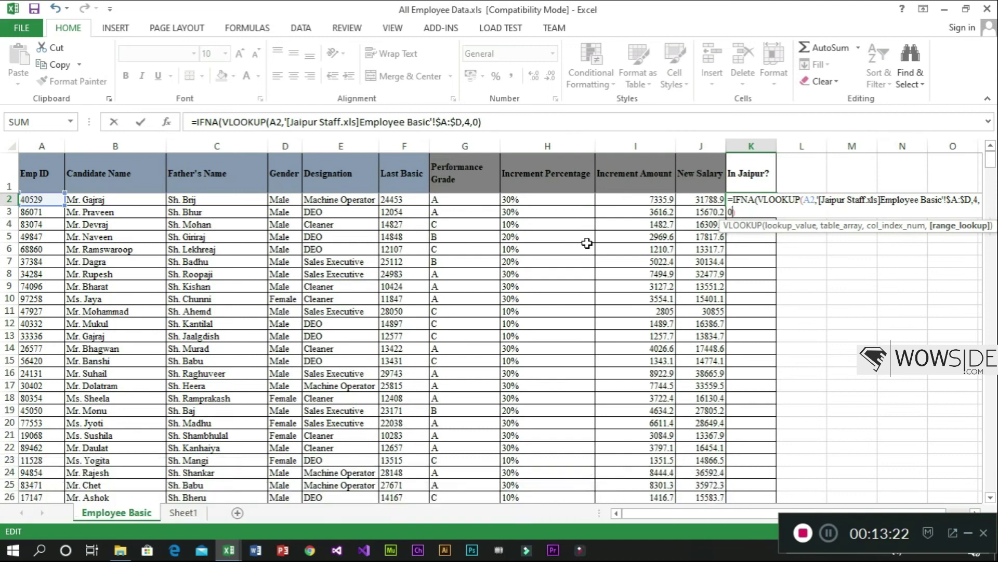
type(",\"No")
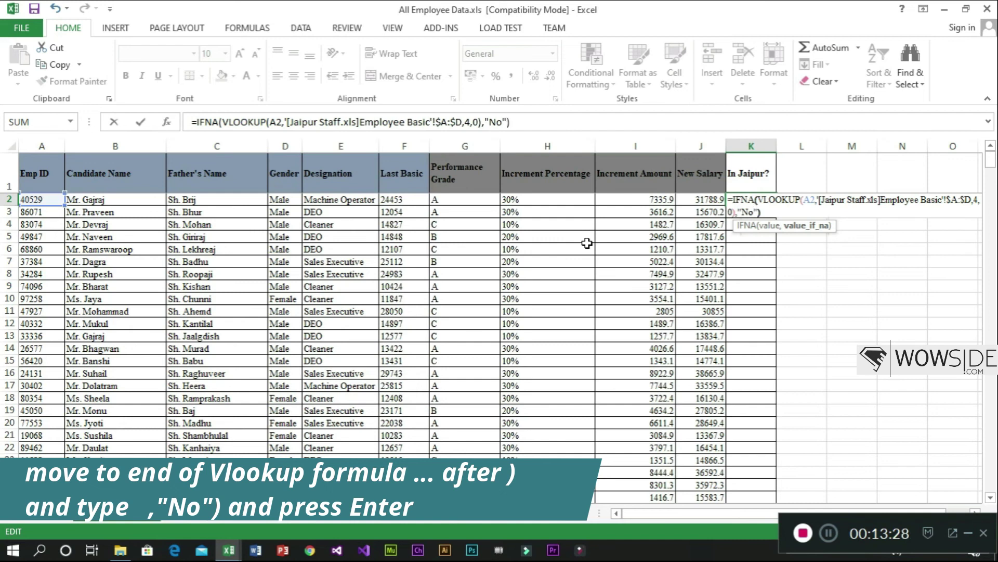
key("Return")
key("Up")
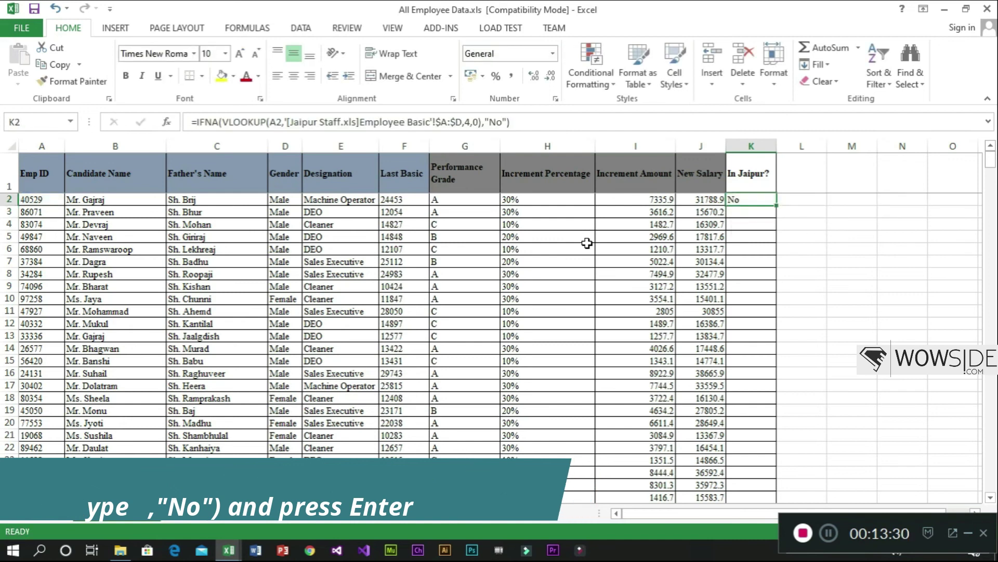
Copy the IFNA formula from K2 down the In Jaipur? column to K508.
key("ctrl+c")
key("Left")
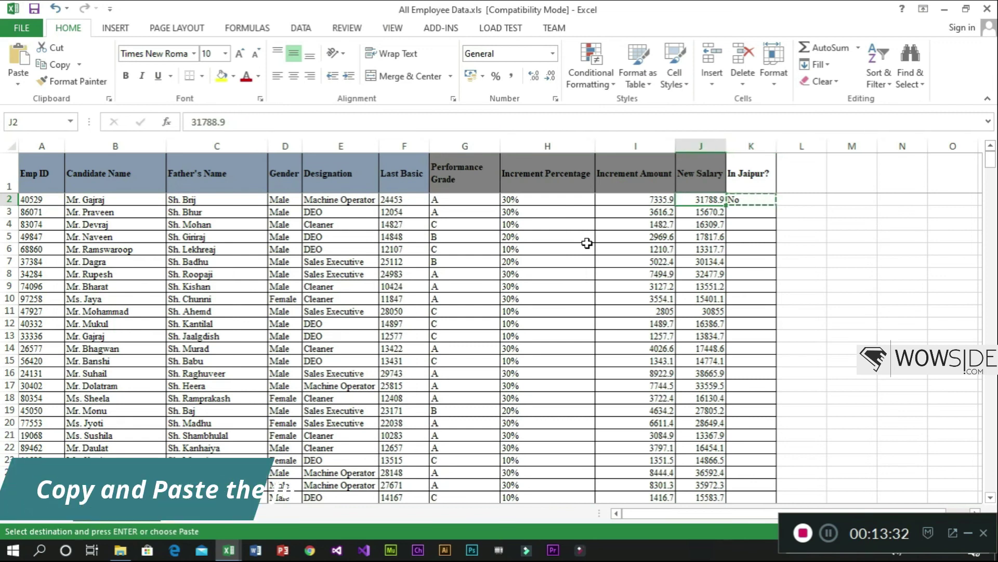
key("ctrl+Down")
key("Down")
key("Up")
key("Right")
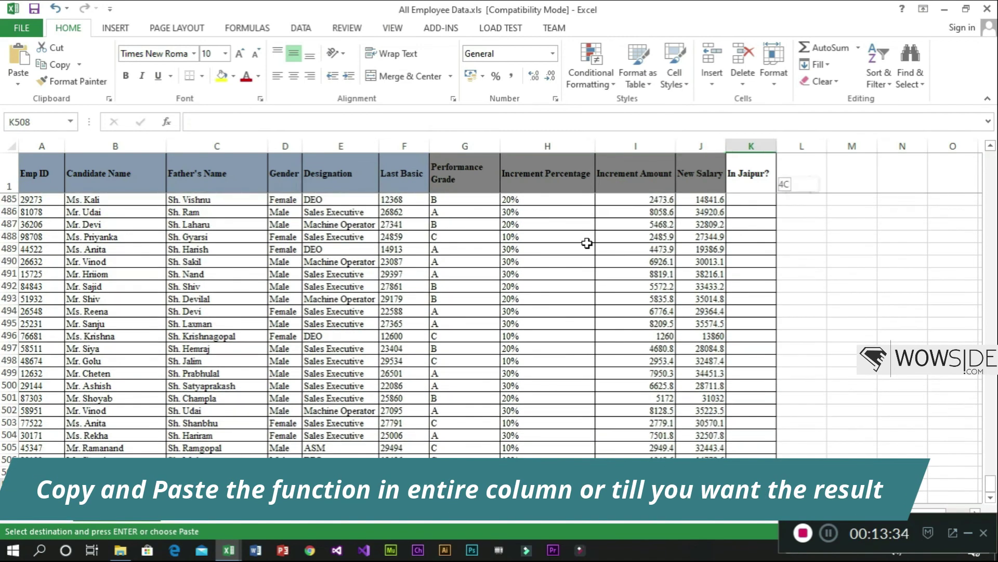
key("ctrl+shift+Up")
key("Return")
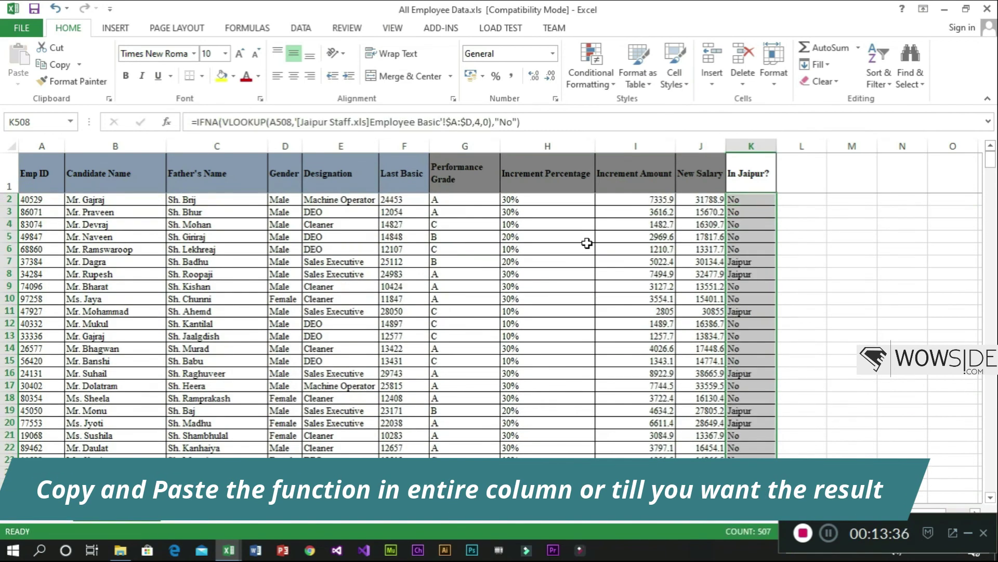
Examine the In Jaipur? results and their formulas from the first data rows of column K downward.
key("ctrl+Up")
key("Down")
key("Down")
key("Down")
key("Down")
key("Down")
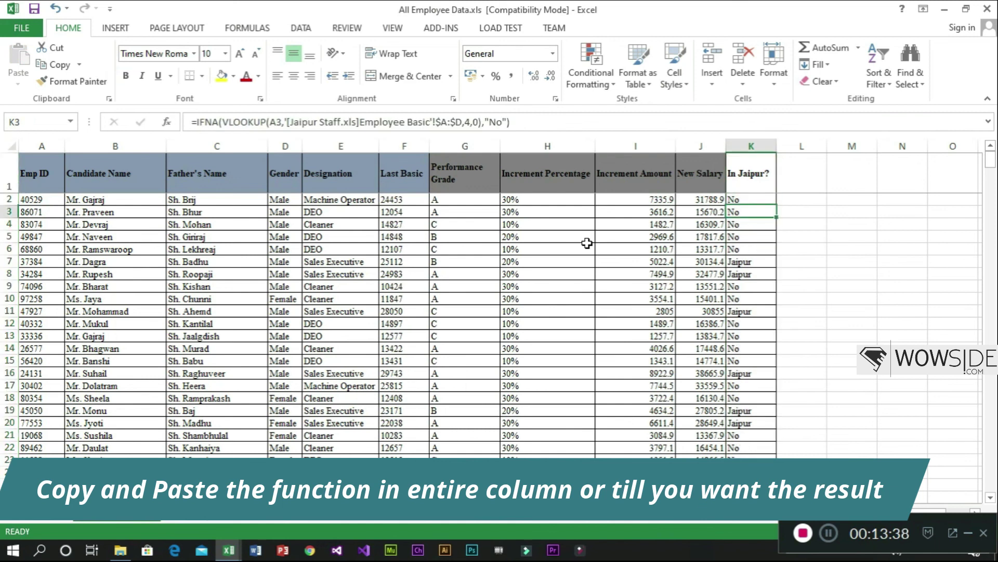
key("Down")
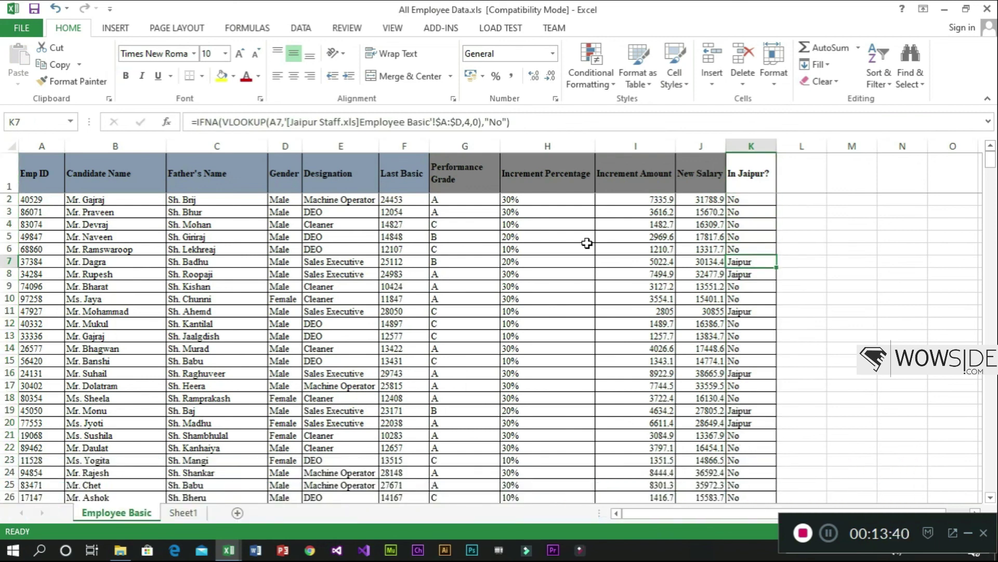
key("Down")
key("Down")
key("Down")
key("Down")
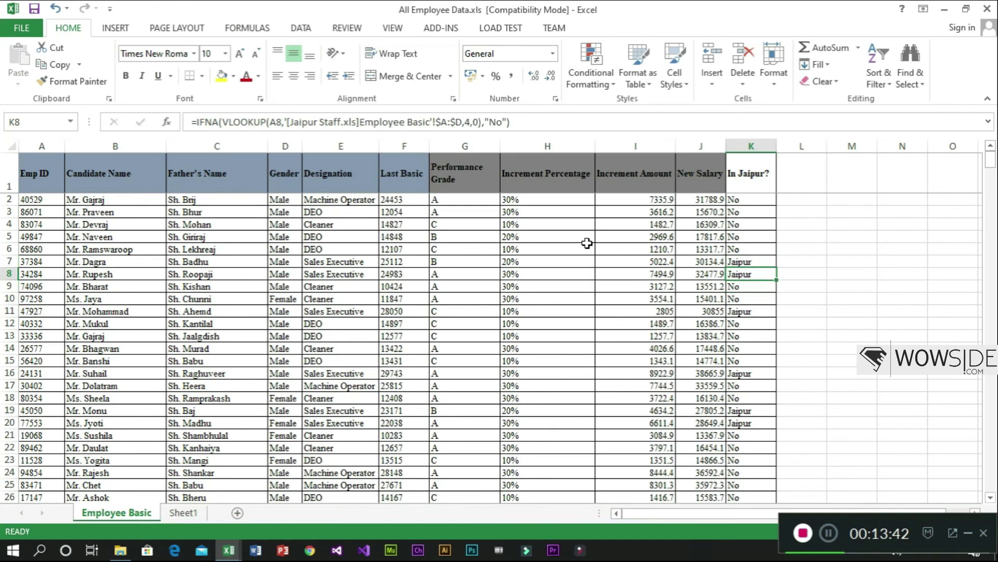
Examine the In Jaipur? results and formulas in column K from row 8 down to the last data row.
key("Down")
key("Down")
key("Down")
key("Down")
key("Down")
key("Down")
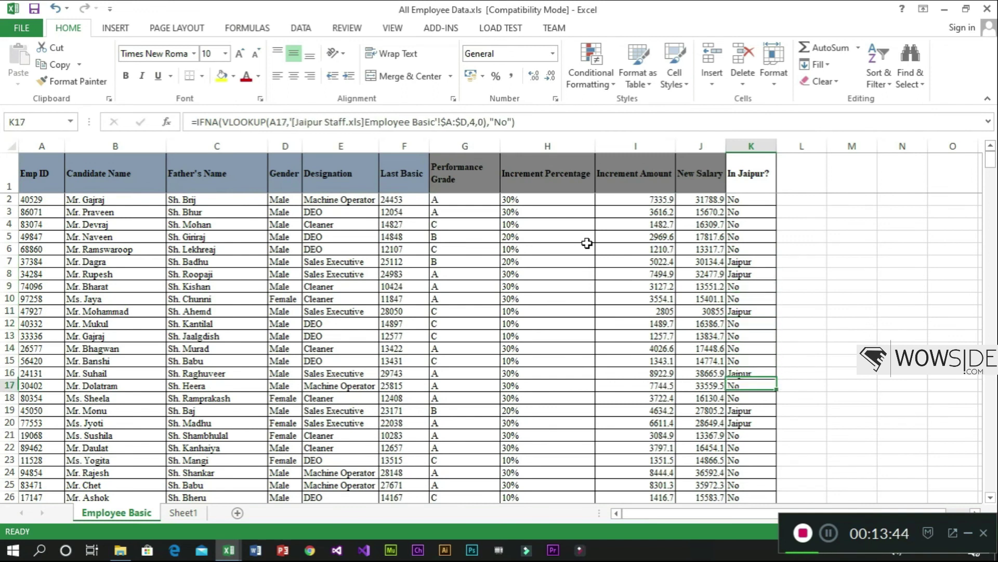
key("ctrl+Down")
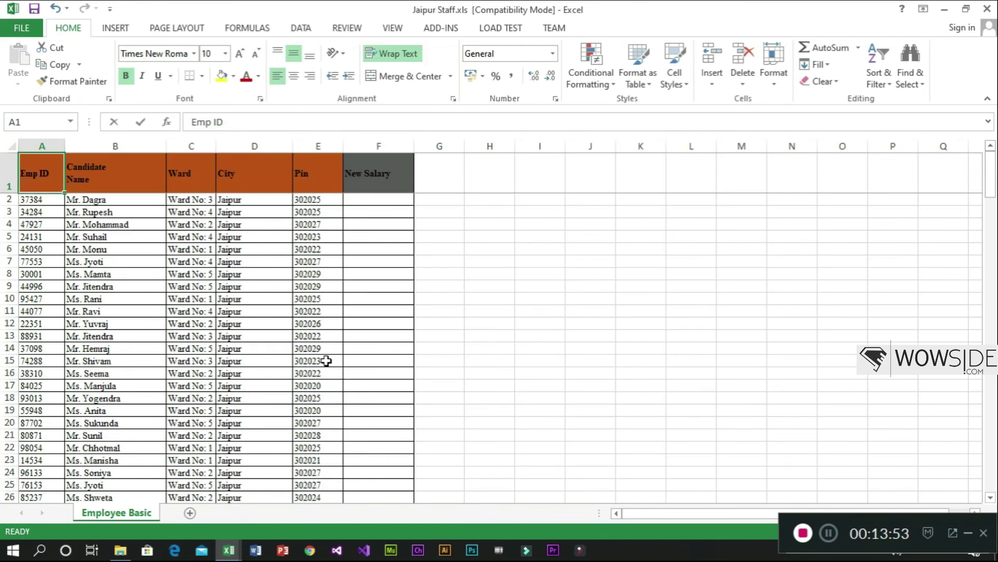
Inspect the Performance Grade lookup formula in B2 of Result Checker.xls and return to All Employee Data.xls.
left_click(328, 360)
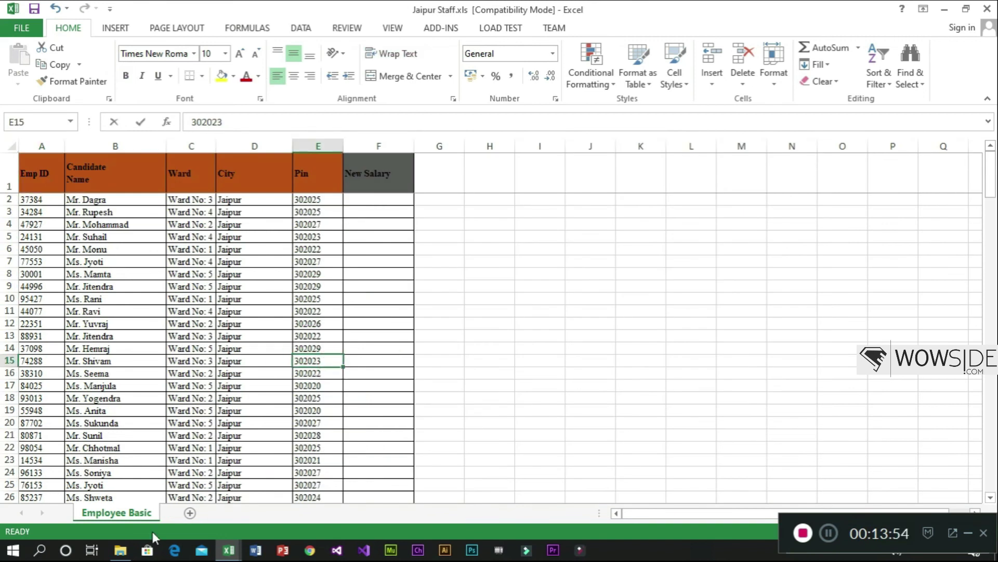
mouse_move(229, 550)
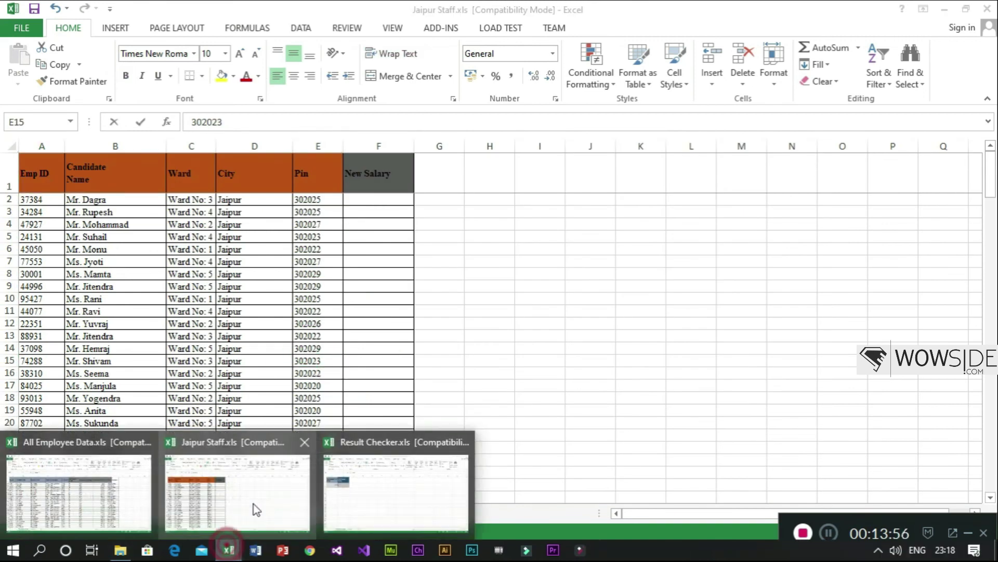
left_click(202, 498)
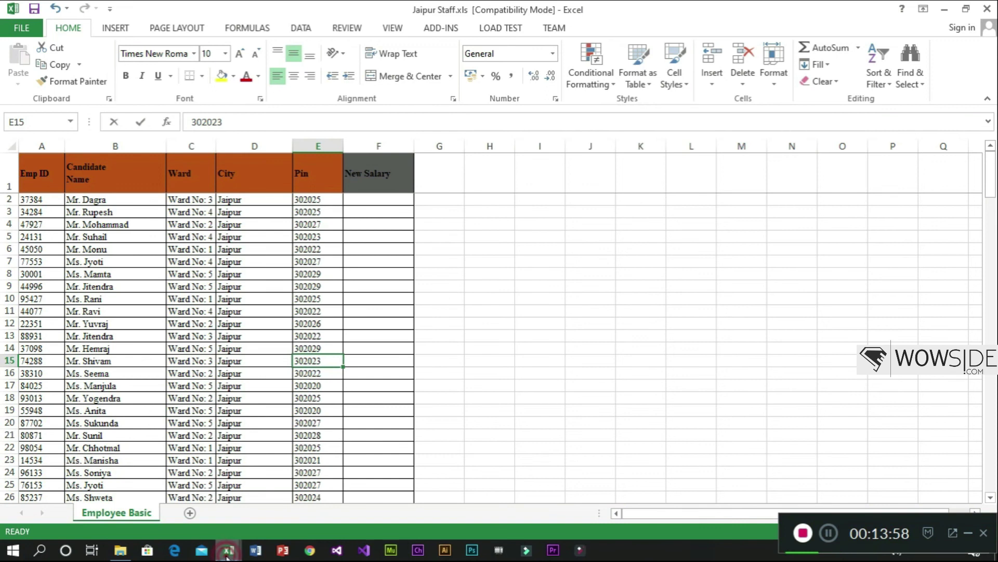
mouse_move(227, 552)
left_click(406, 489)
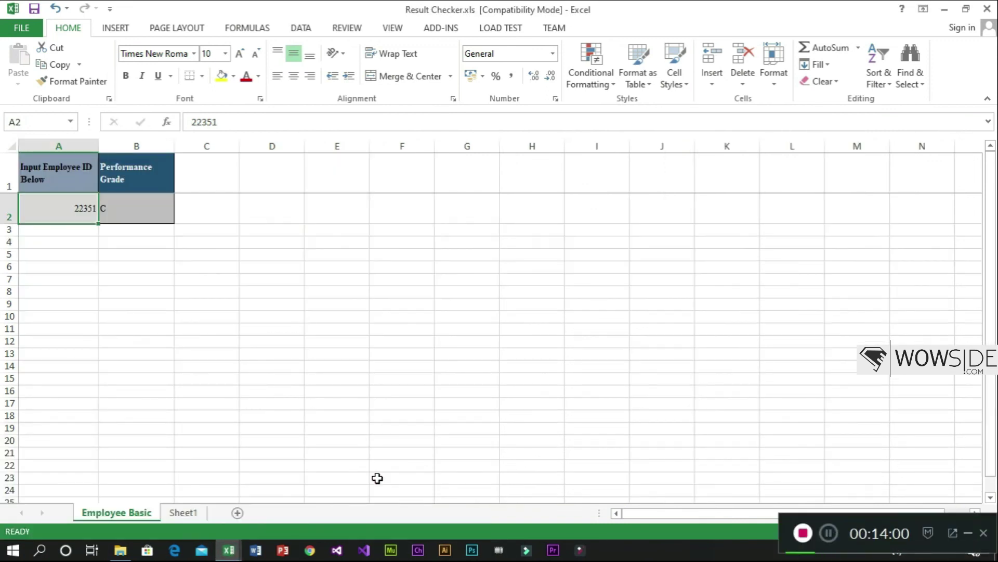
left_click(151, 208)
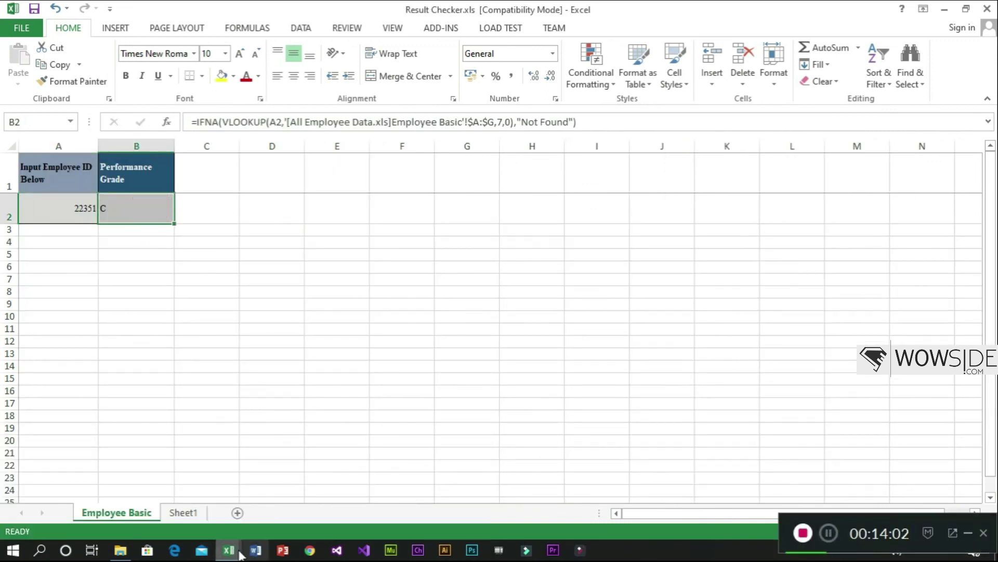
mouse_move(237, 553)
left_click(94, 481)
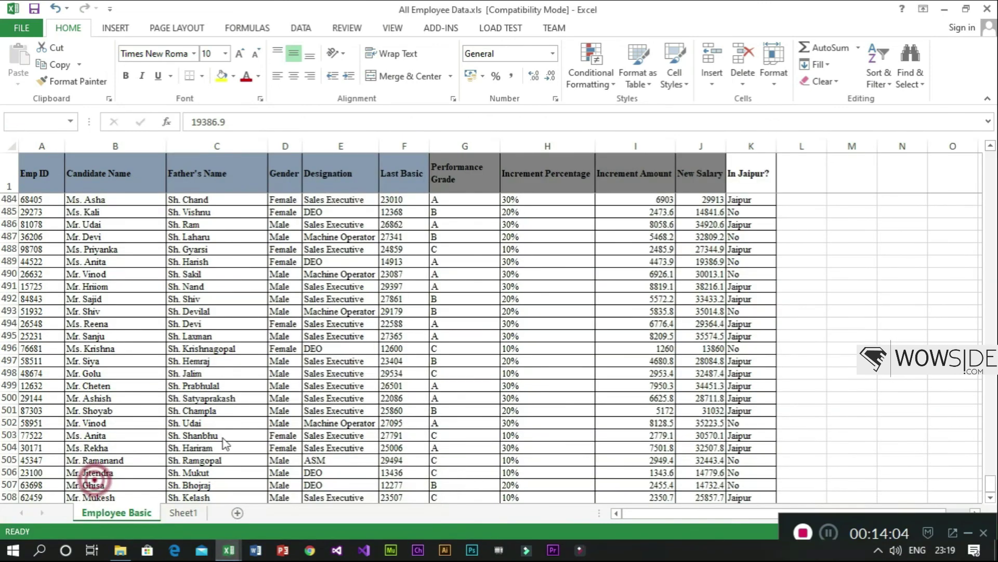